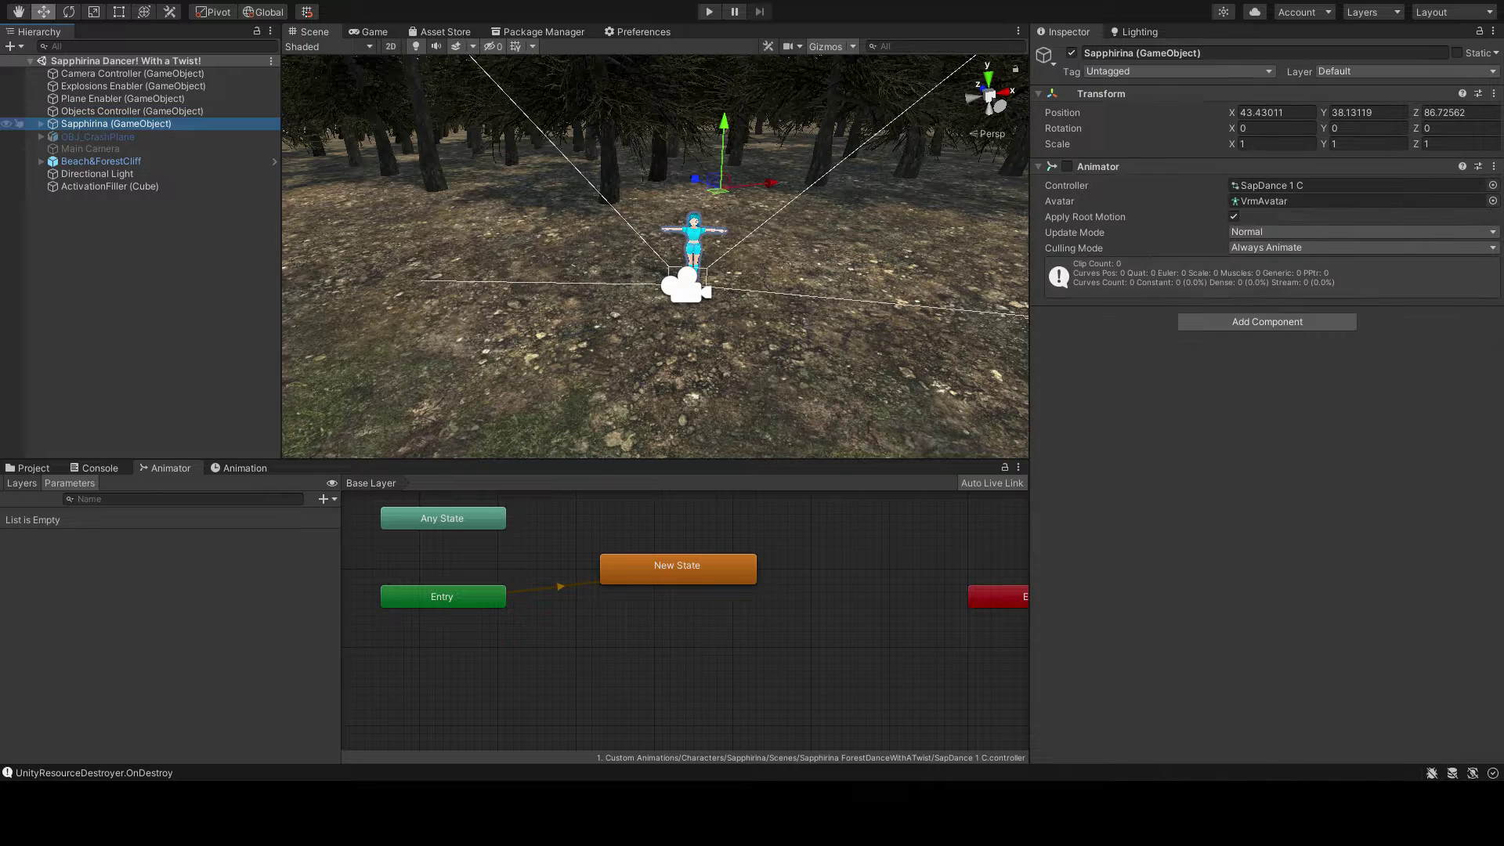
# Step: Duplicate the Sapphirina object as "Sapphirina (GameObject) 2" and deactivate the copy
pyautogui.hotkey('ctrl', 'd')
pyautogui.hotkey('alt', 'shift', 'a')
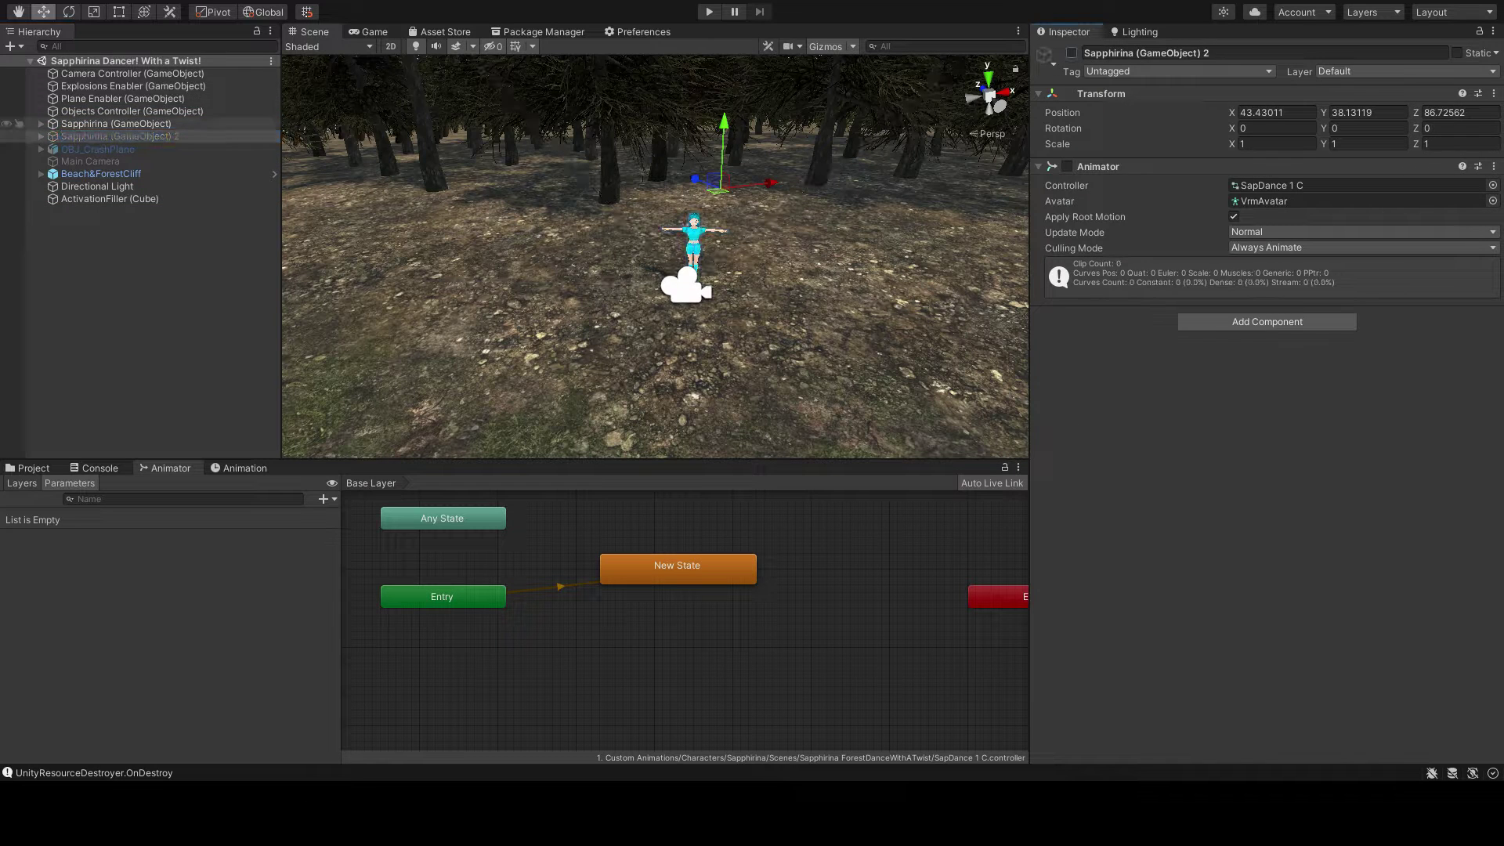
# Step: Rename the Objects Controller object to "Characters Controller (GameObject)"
pyautogui.click(132, 111)
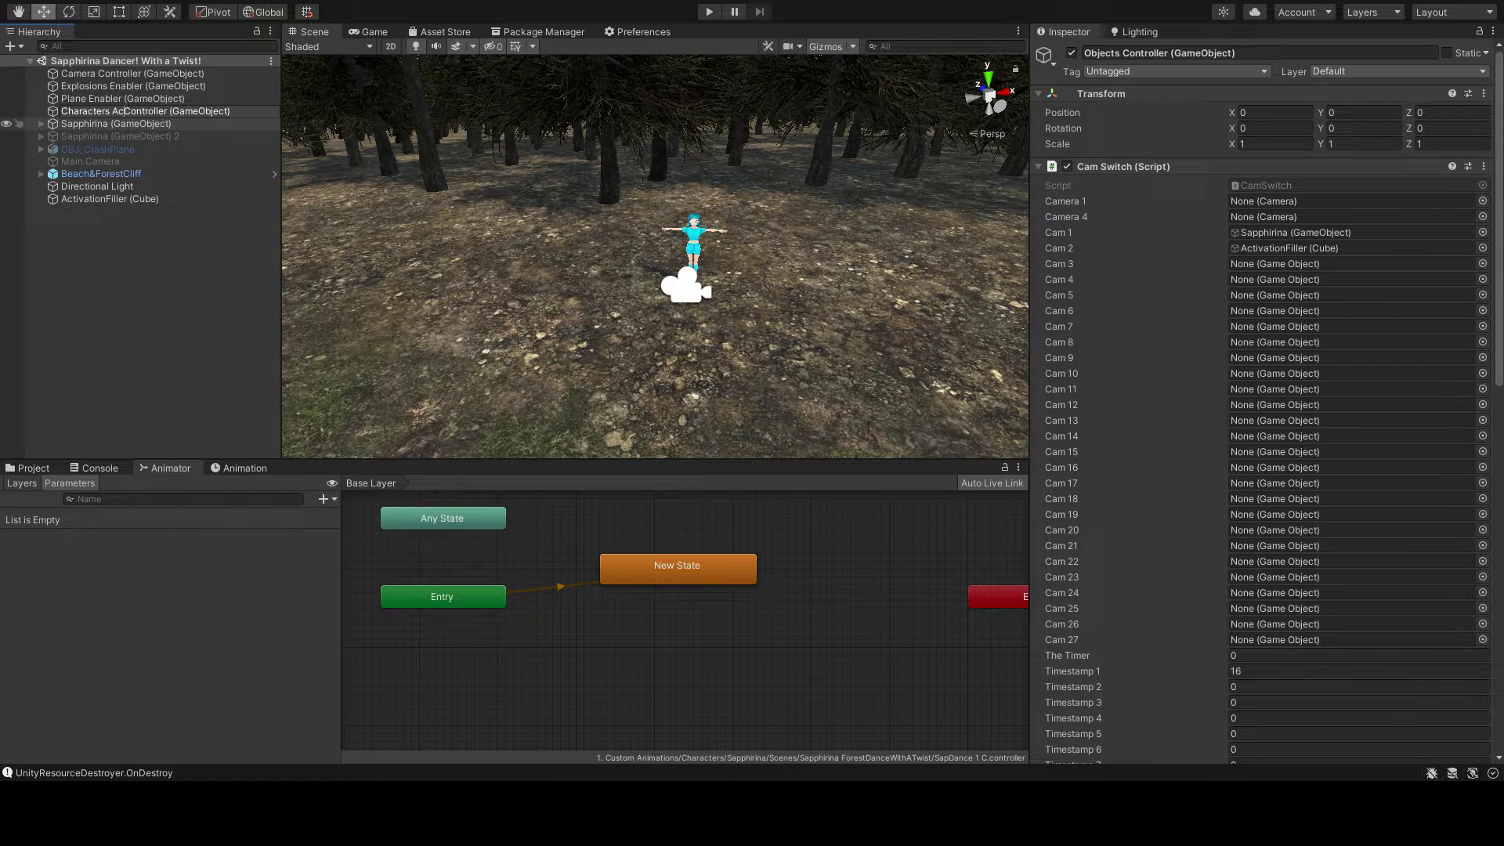
pyautogui.press('BackSpace')
pyautogui.press('BackSpace')
pyautogui.press('Return')
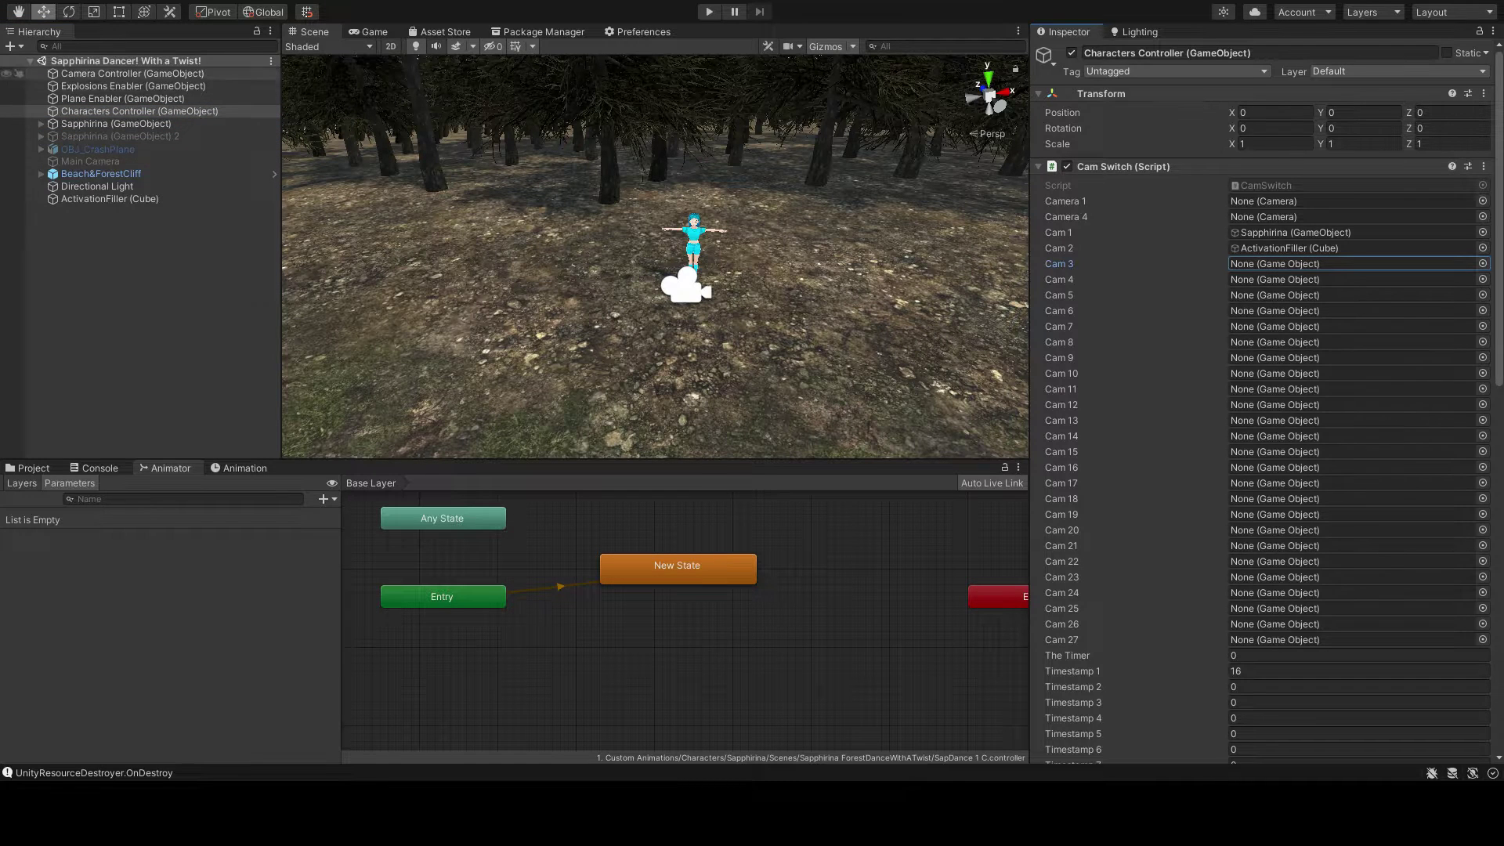
# Step: Add a new camera to the scene and rename the camera nested under Sapphirina to "Selfie Camera"
pyautogui.hotkey('ctrl', '5')
pyautogui.click(687, 286)
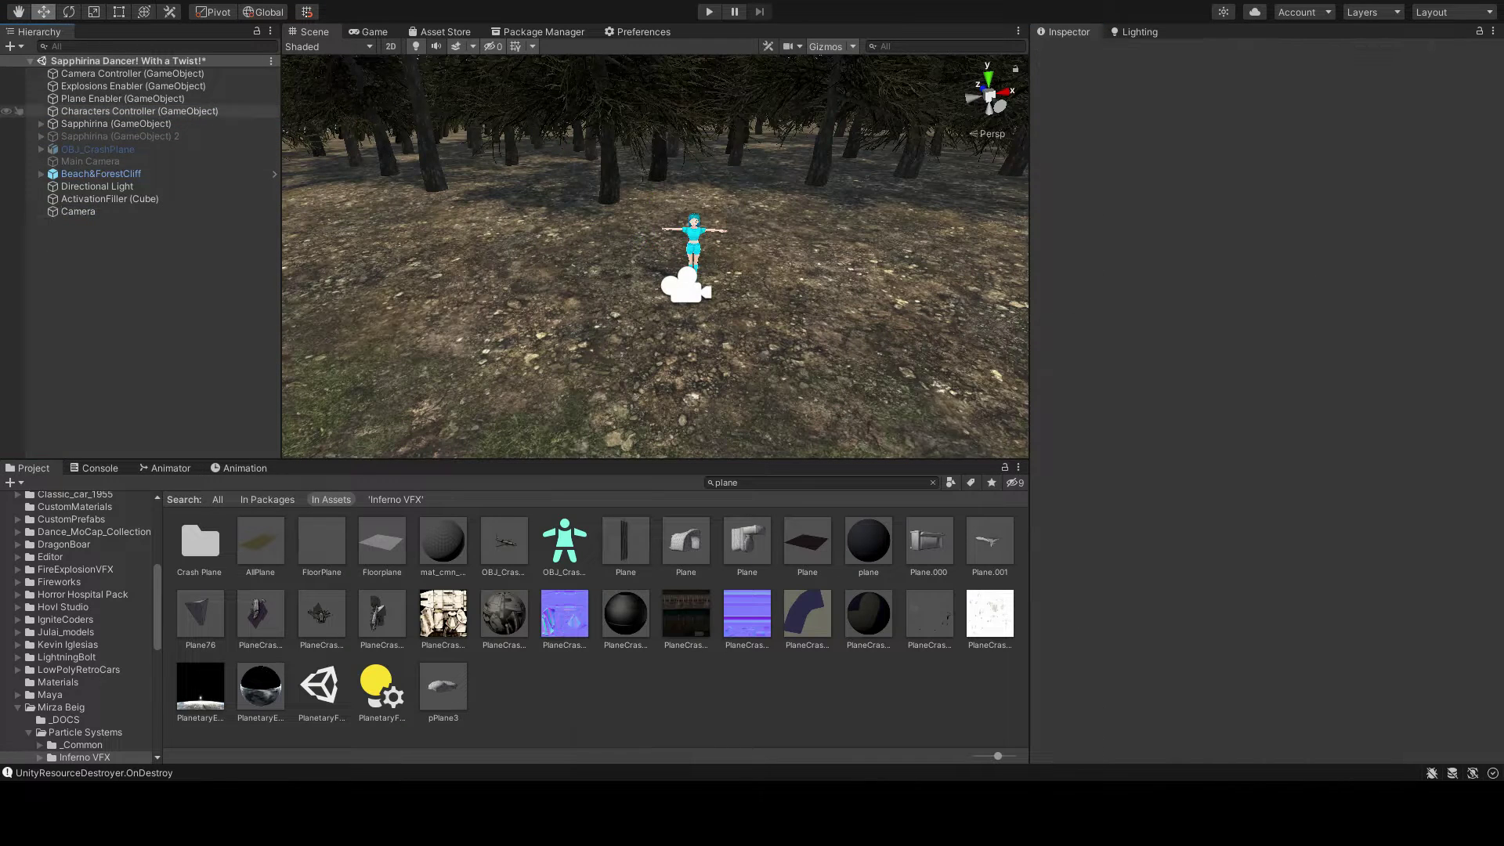
pyautogui.write('lfie')
pyautogui.press('Return')
# Step: Rename the new camera to "High Camera" and place it directly above Main Camera in the object list
pyautogui.click(79, 349)
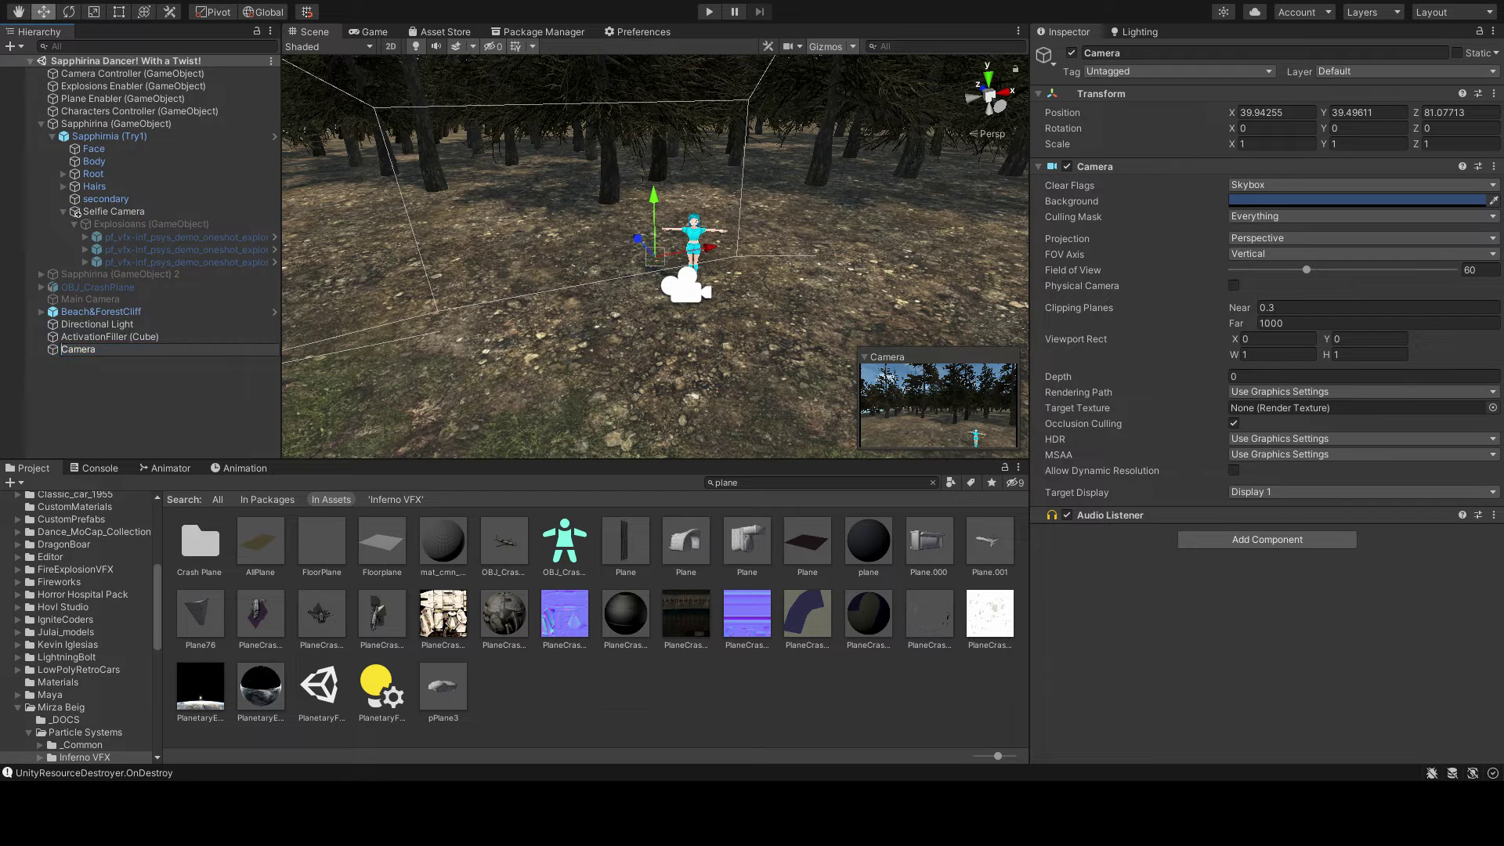
pyautogui.moveTo(110, 298); pyautogui.dragTo(109, 293)
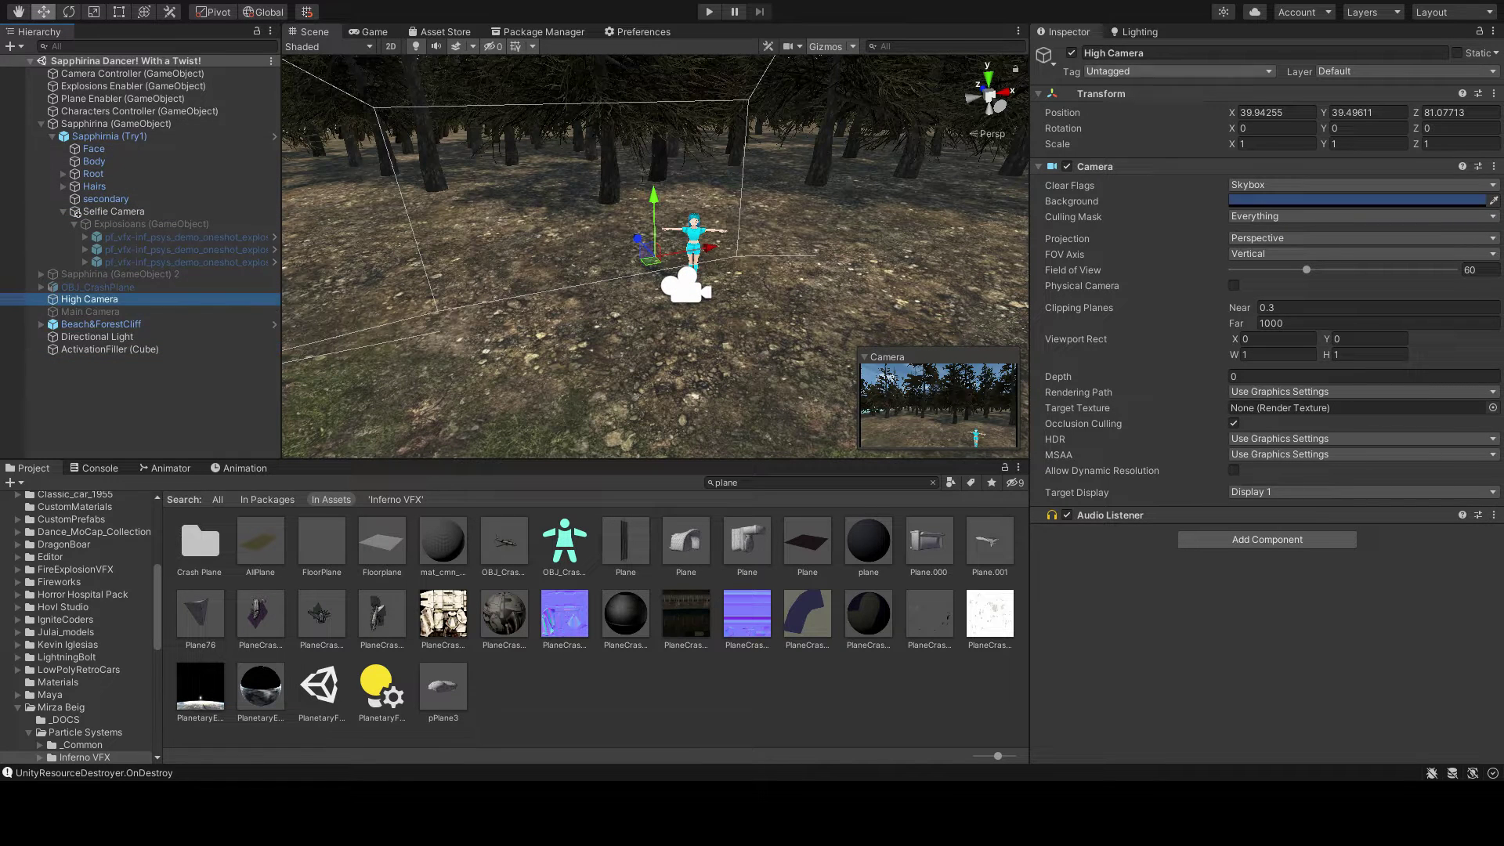
# Step: Assign the High Camera to the Cam 2 slot of the Camera Controller's Cam Switch script
pyautogui.click(42, 124)
pyautogui.click(132, 73)
pyautogui.moveTo(90, 160); pyautogui.dragTo(1332, 247)
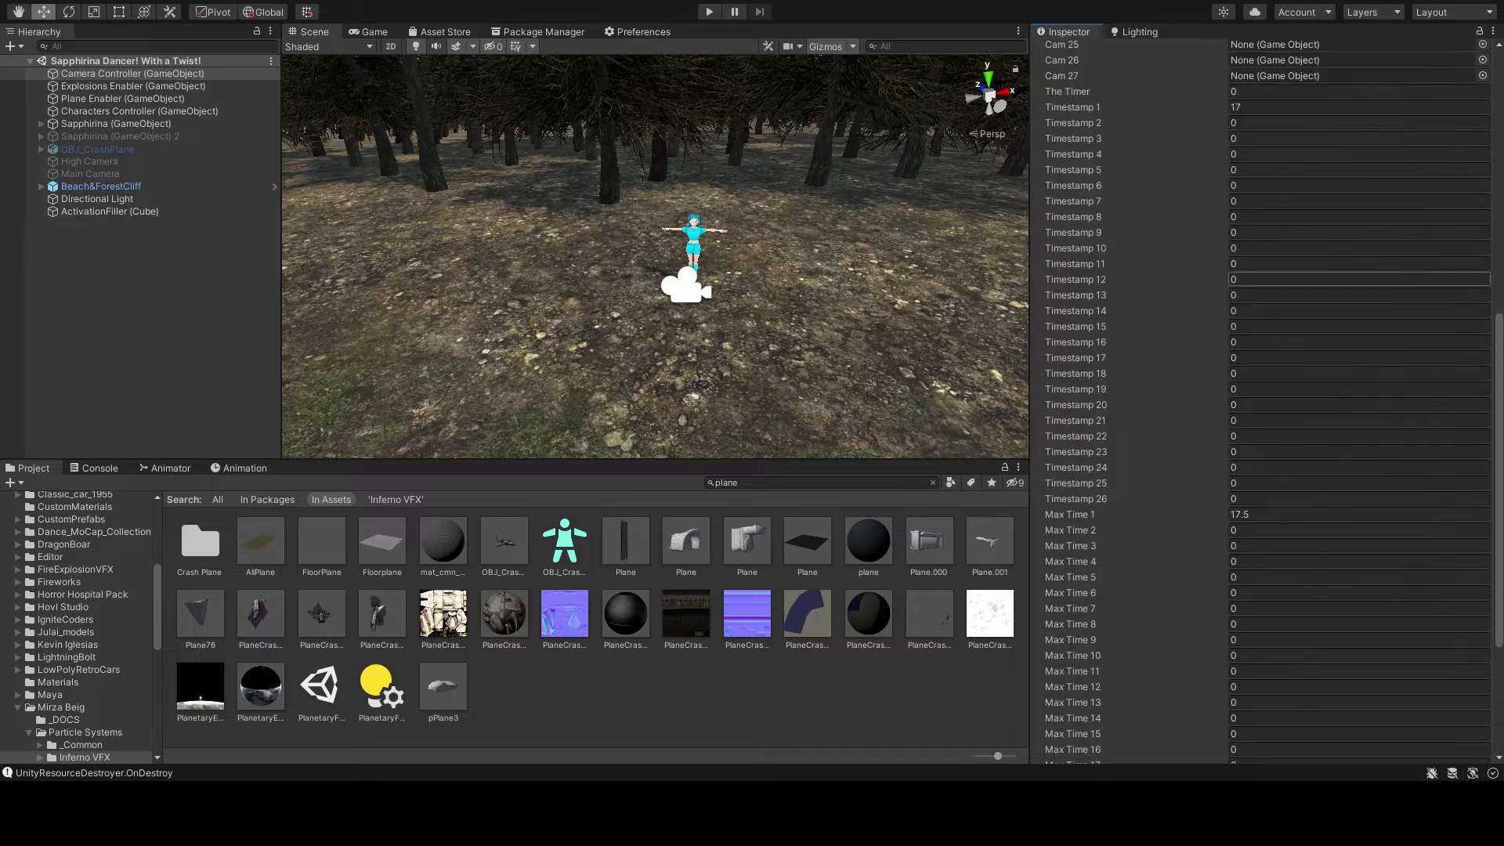
# Step: Raise the High Camera to about Y 42.75 and set its rotation to X 45, Y -30, Z 0
pyautogui.doubleClick(90, 160)
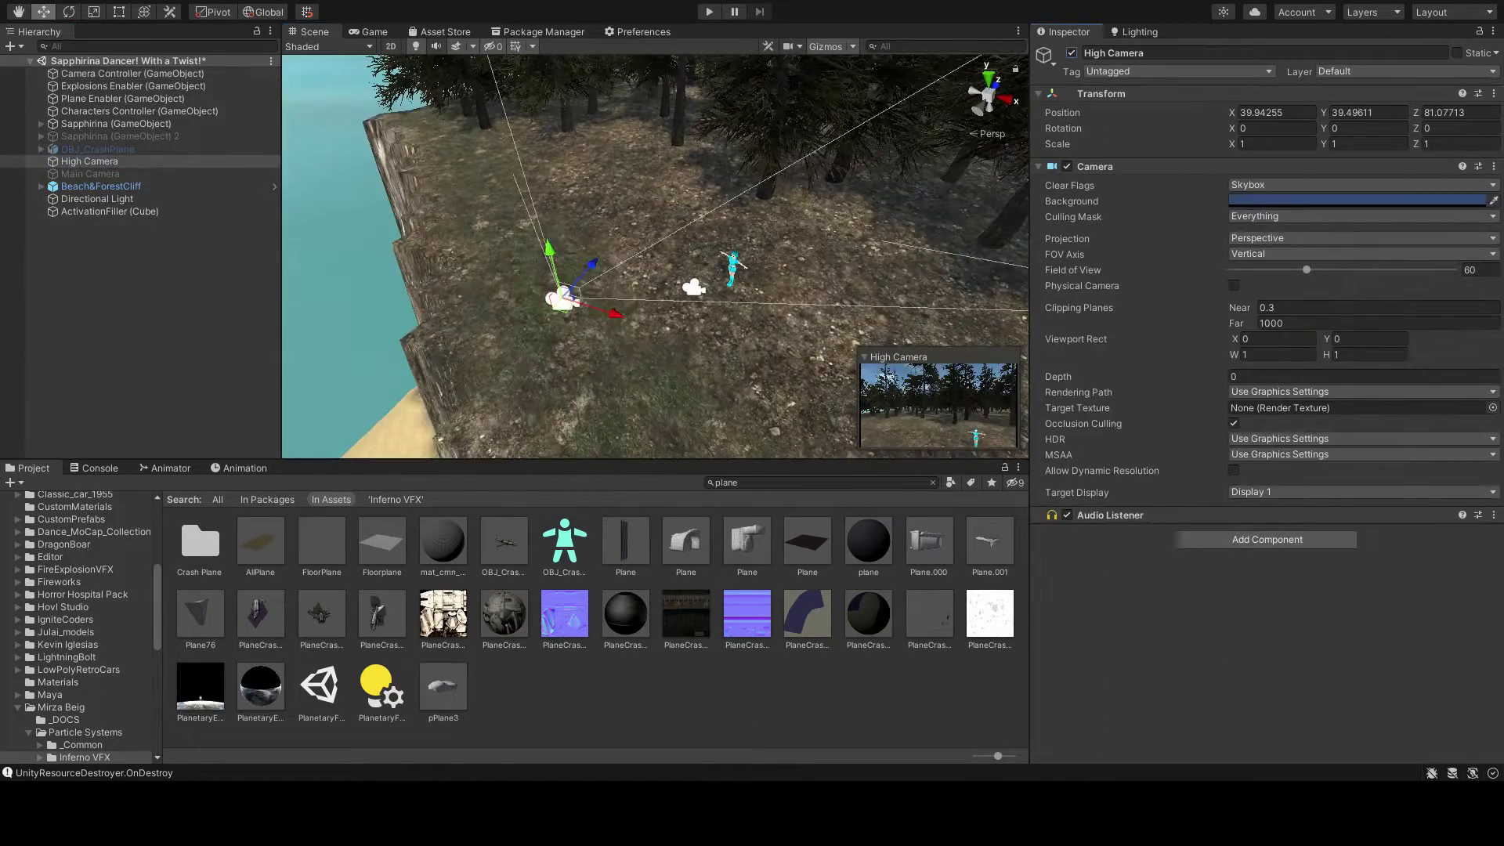
pyautogui.press('e')
pyautogui.moveTo(623, 180); pyautogui.dragTo(576, 216)
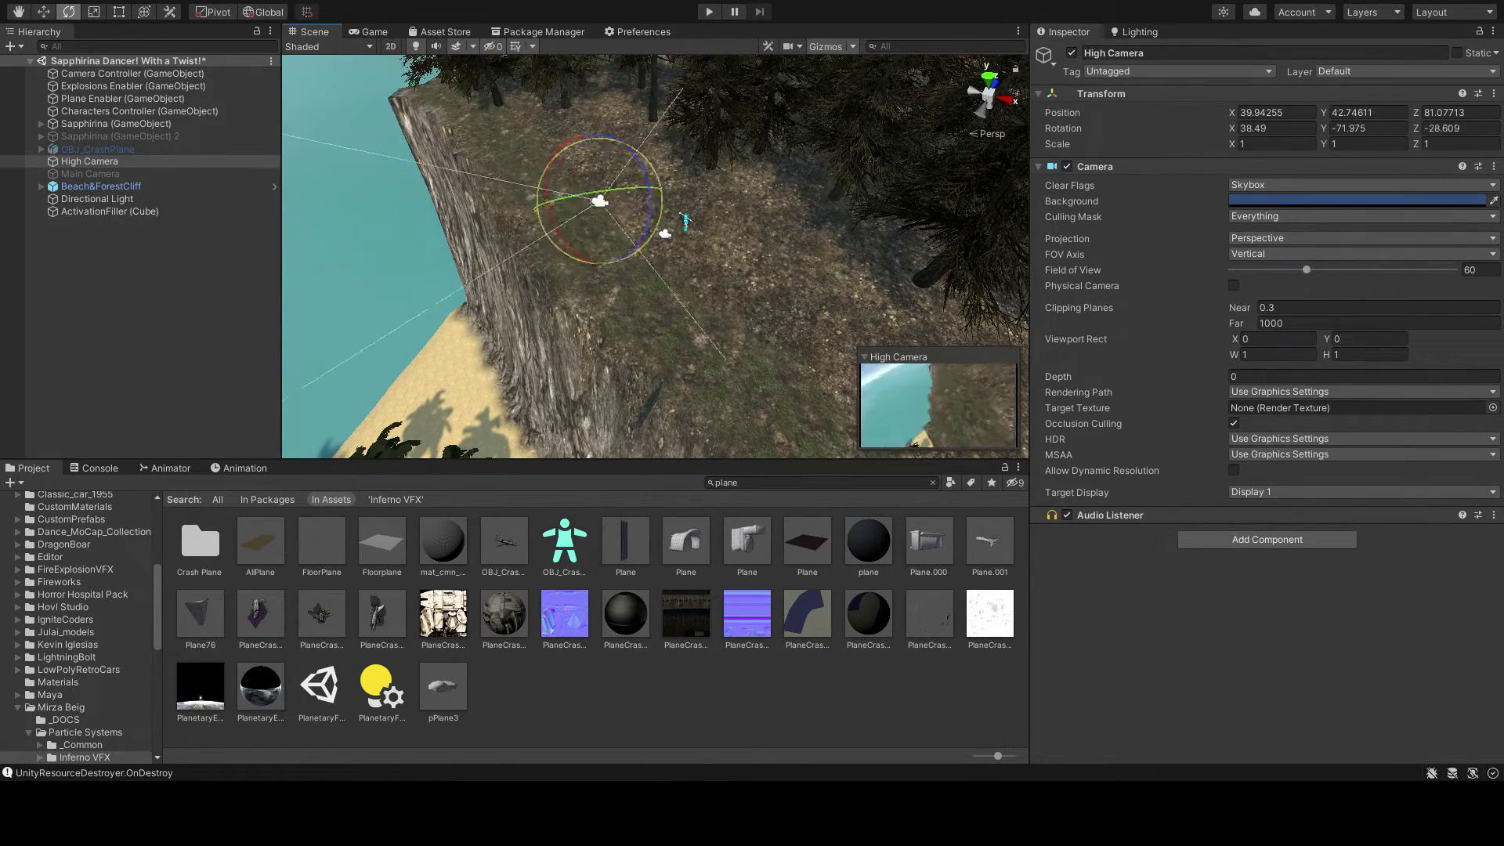
pyautogui.moveTo(626, 156); pyautogui.dragTo(652, 223)
pyautogui.press('e')
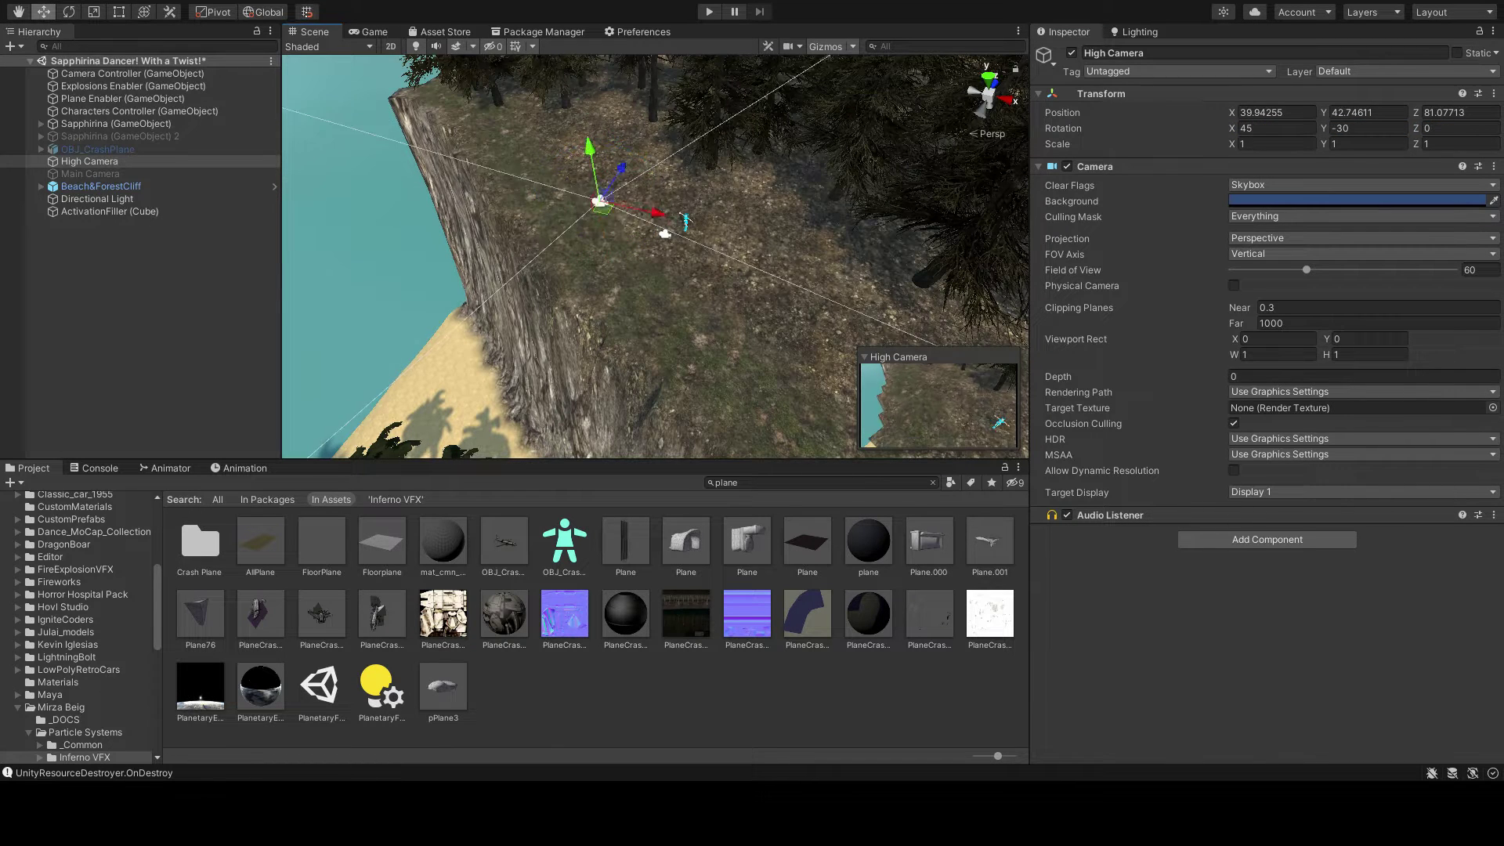
# Step: Move the High Camera to about X 50.44, Y 51.25, Z 74.08, and shift Sapphirina to about X 43.93
pyautogui.moveTo(592, 160); pyautogui.dragTo(608, 114)
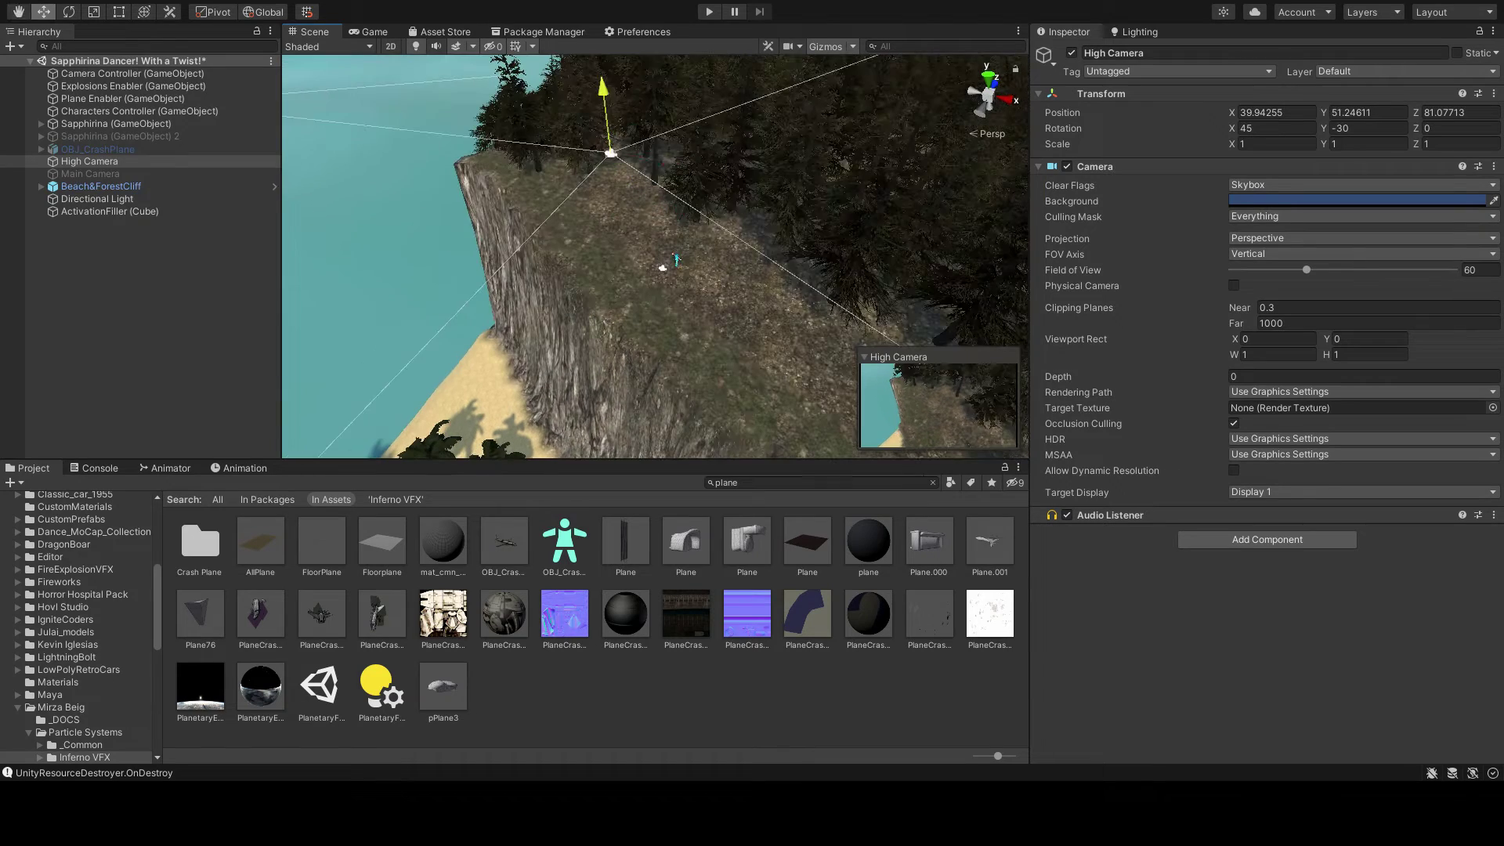
pyautogui.doubleClick(90, 173)
pyautogui.click(116, 124)
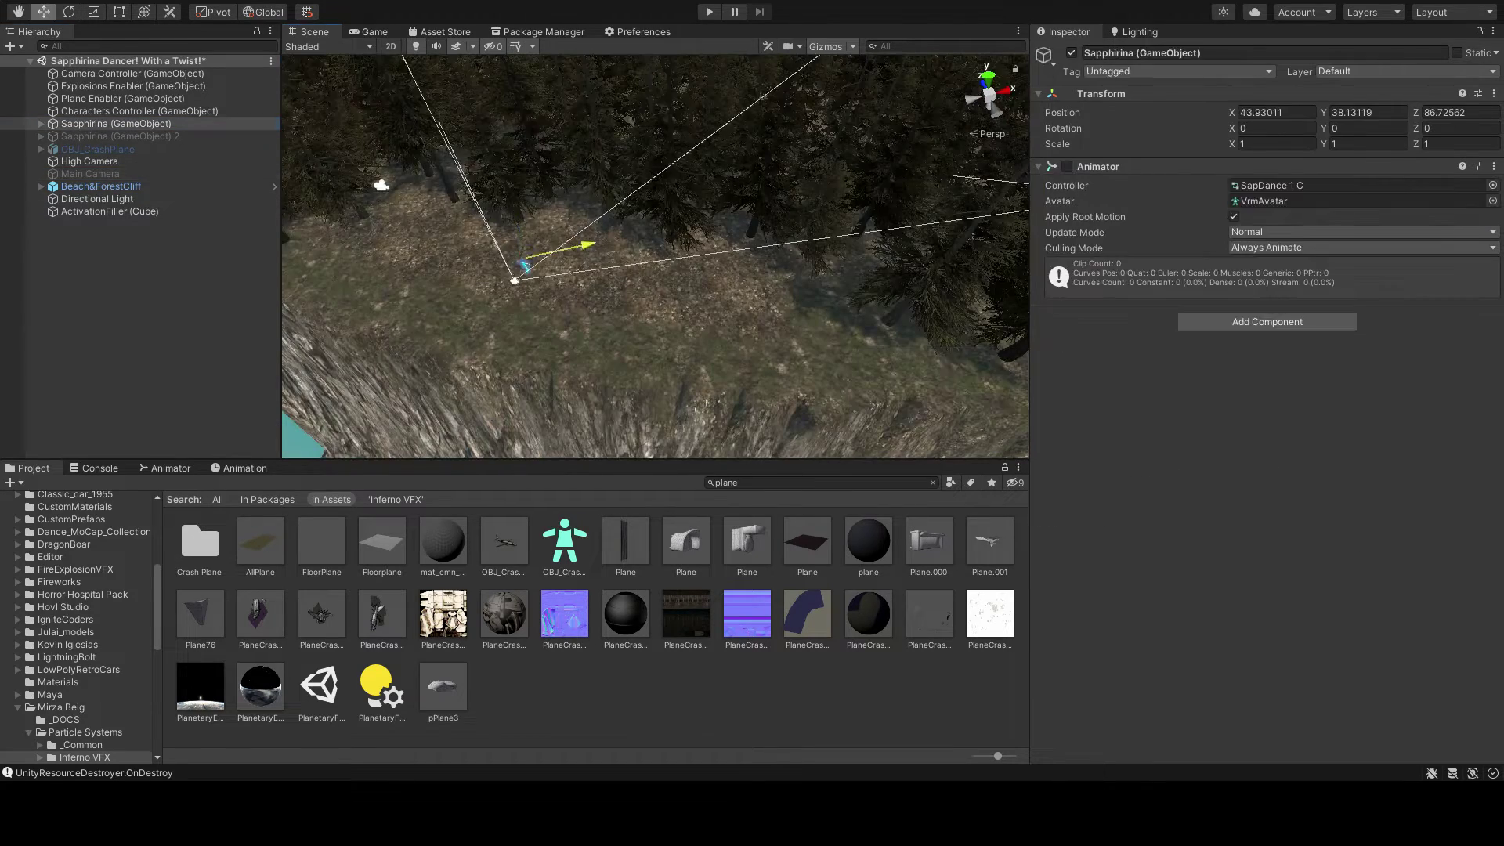
pyautogui.doubleClick(90, 160)
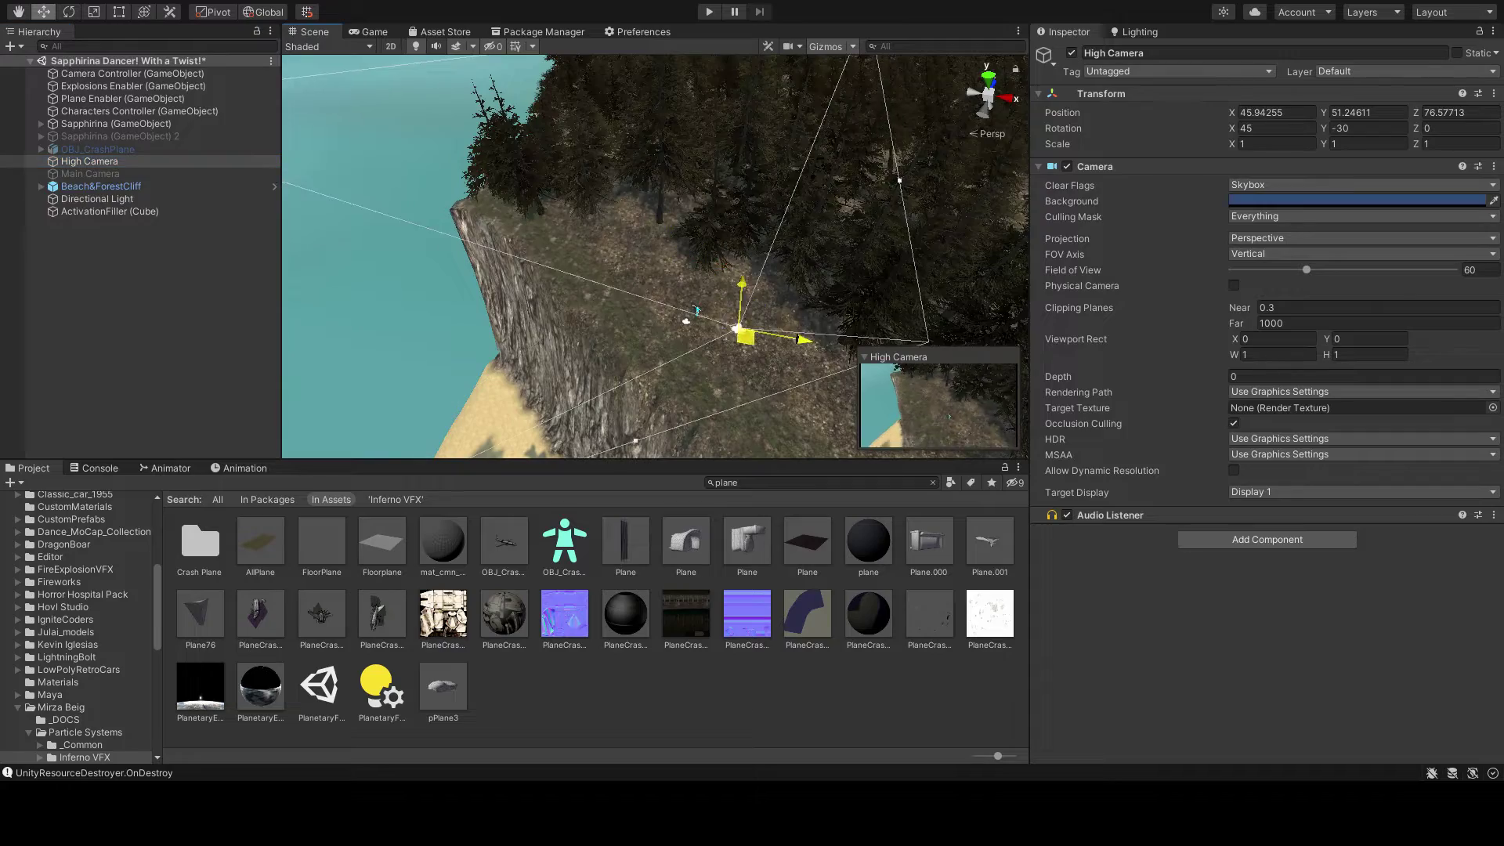
# Step: Play-test the scene, then review the Cam Switch slots and timestamps of the Camera Controller and Characters Controller
pyautogui.click(709, 11)
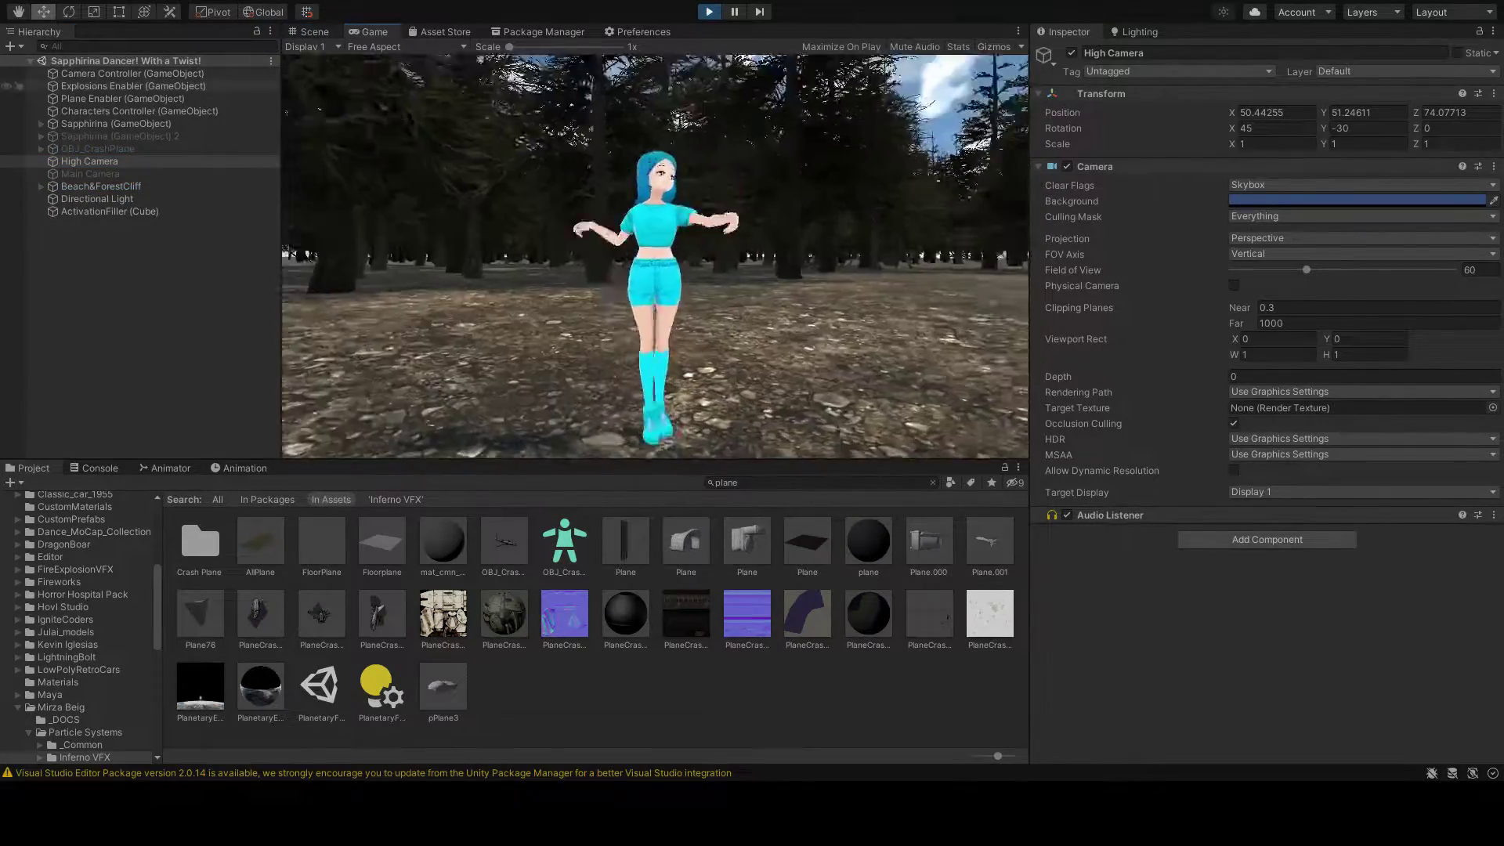
pyautogui.hotkey('ctrl', 'p')
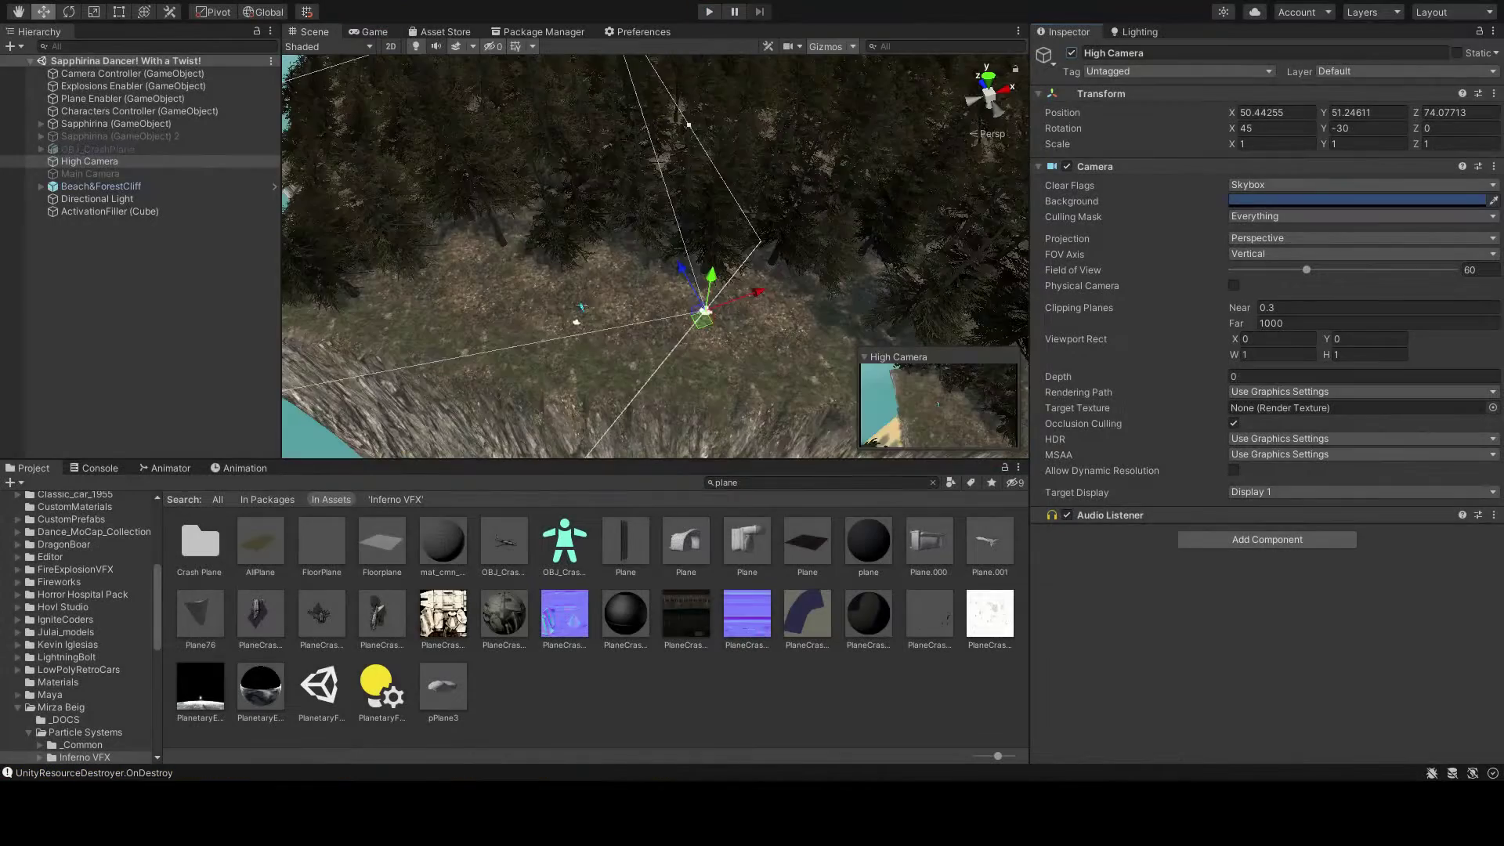
pyautogui.click(123, 98)
pyautogui.click(133, 73)
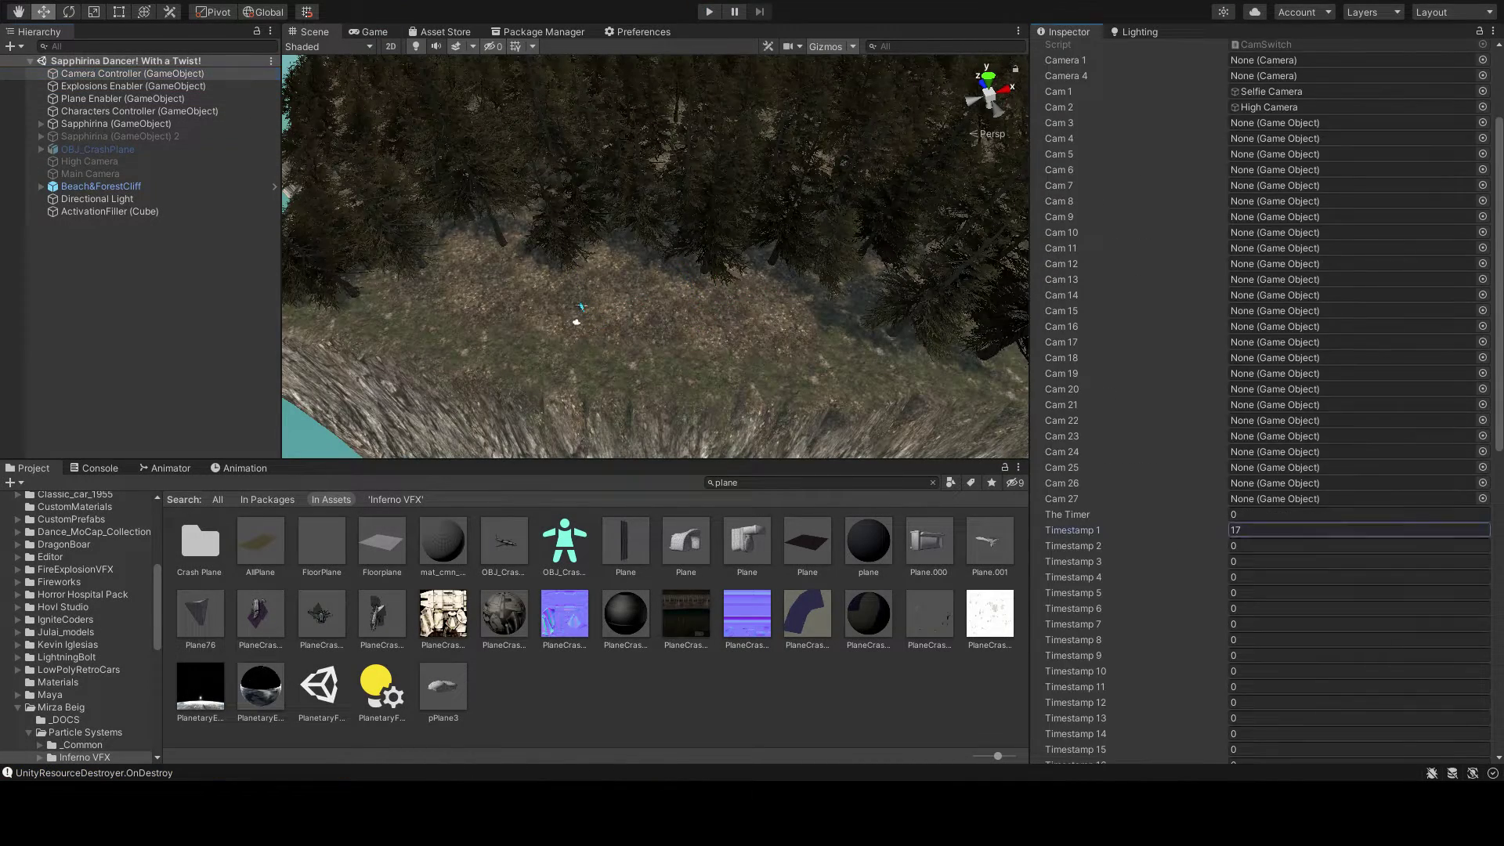
pyautogui.scroll(3, 1265, 392)
pyautogui.click(139, 111)
pyautogui.scroll(-8, 1265, 392)
pyautogui.scroll(10, 1265, 391)
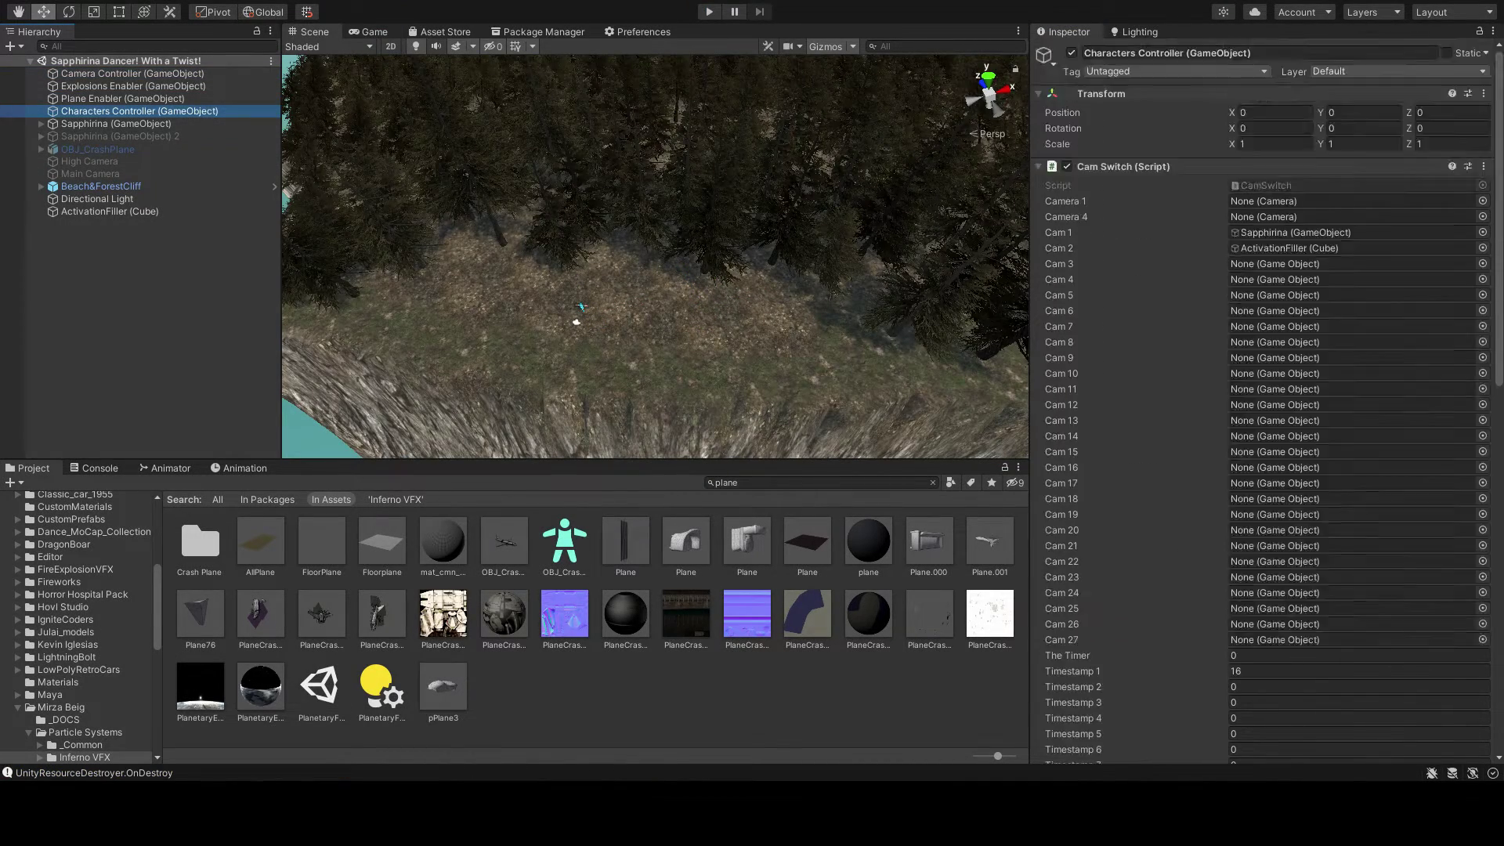
# Step: Activate the OBJ_CrashPlane object and search the project assets for "fire"
pyautogui.click(98, 149)
pyautogui.click(1071, 52)
pyautogui.press('f')
pyautogui.doubleClick(726, 482)
pyautogui.write('fire')
pyautogui.scroll(-2, 596, 626)
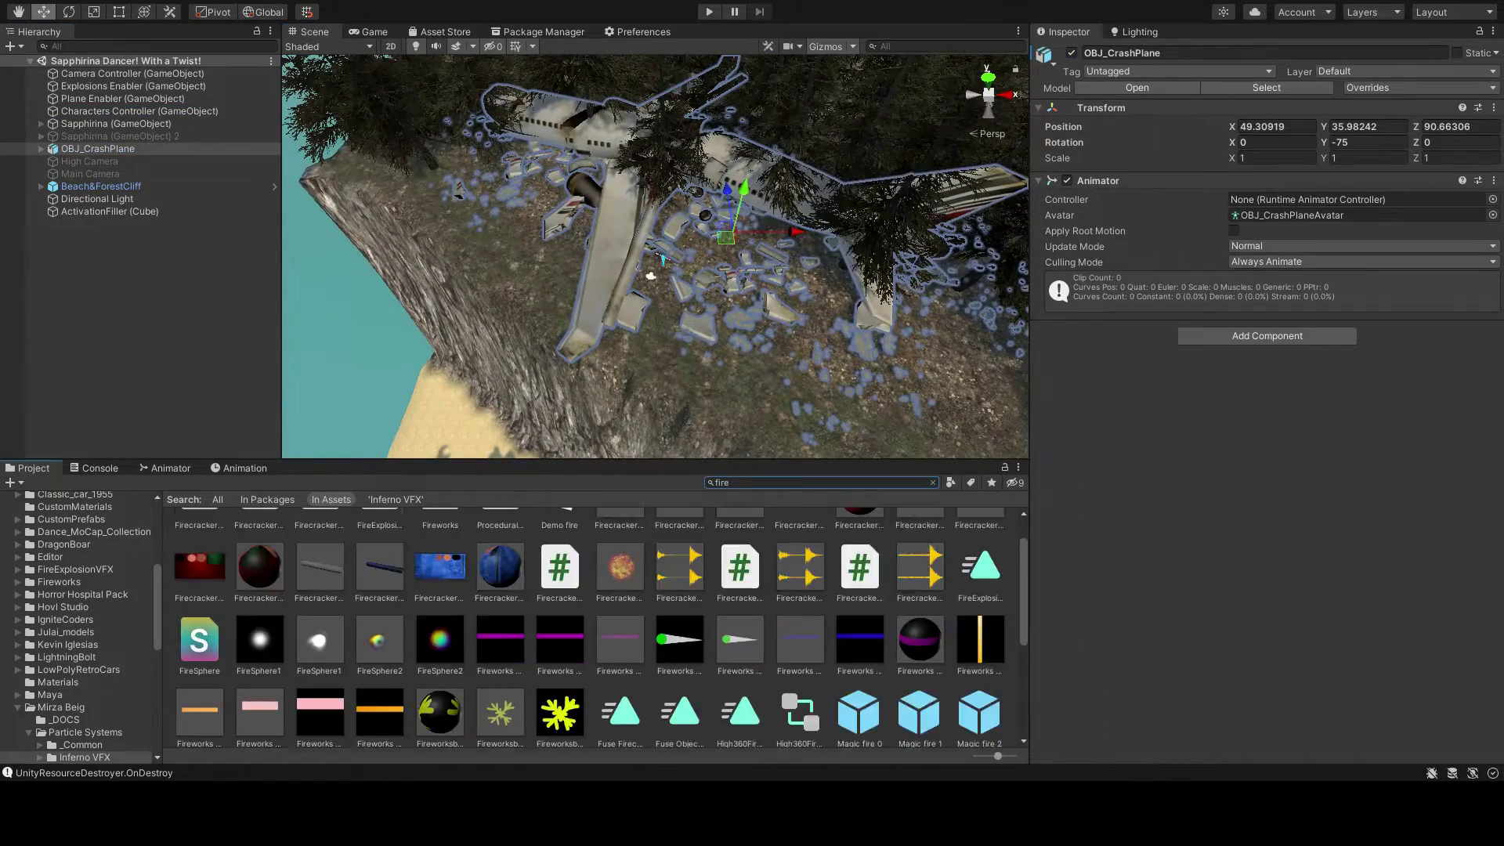
pyautogui.keyDown('alt'); pyautogui.moveTo(651, 276); pyautogui.dragTo(658, 408); pyautogui.keyUp('alt')
pyautogui.scroll(2, 595, 627)
pyautogui.moveTo(979, 666); pyautogui.dragTo(765, 293)
pyautogui.press('f')
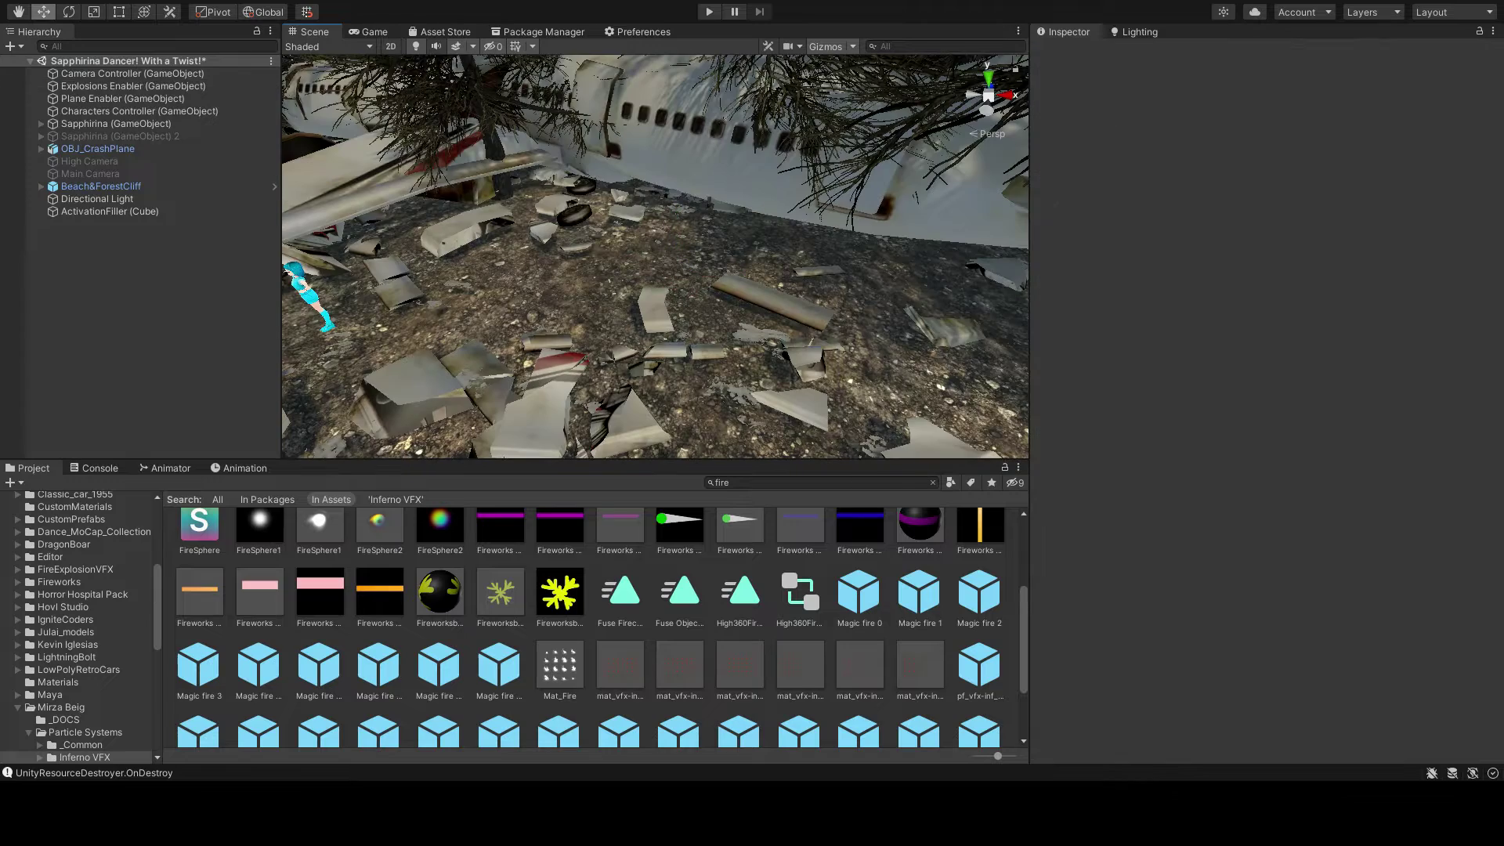
pyautogui.press('Delete')
# Step: Place the pf_vfx-inf_psys_demo_loop_campfire prefab among the plane debris and parent it under OBJ_CrashPlane
pyautogui.scroll(-1, 595, 627)
pyautogui.moveTo(619, 689); pyautogui.dragTo(587, 235)
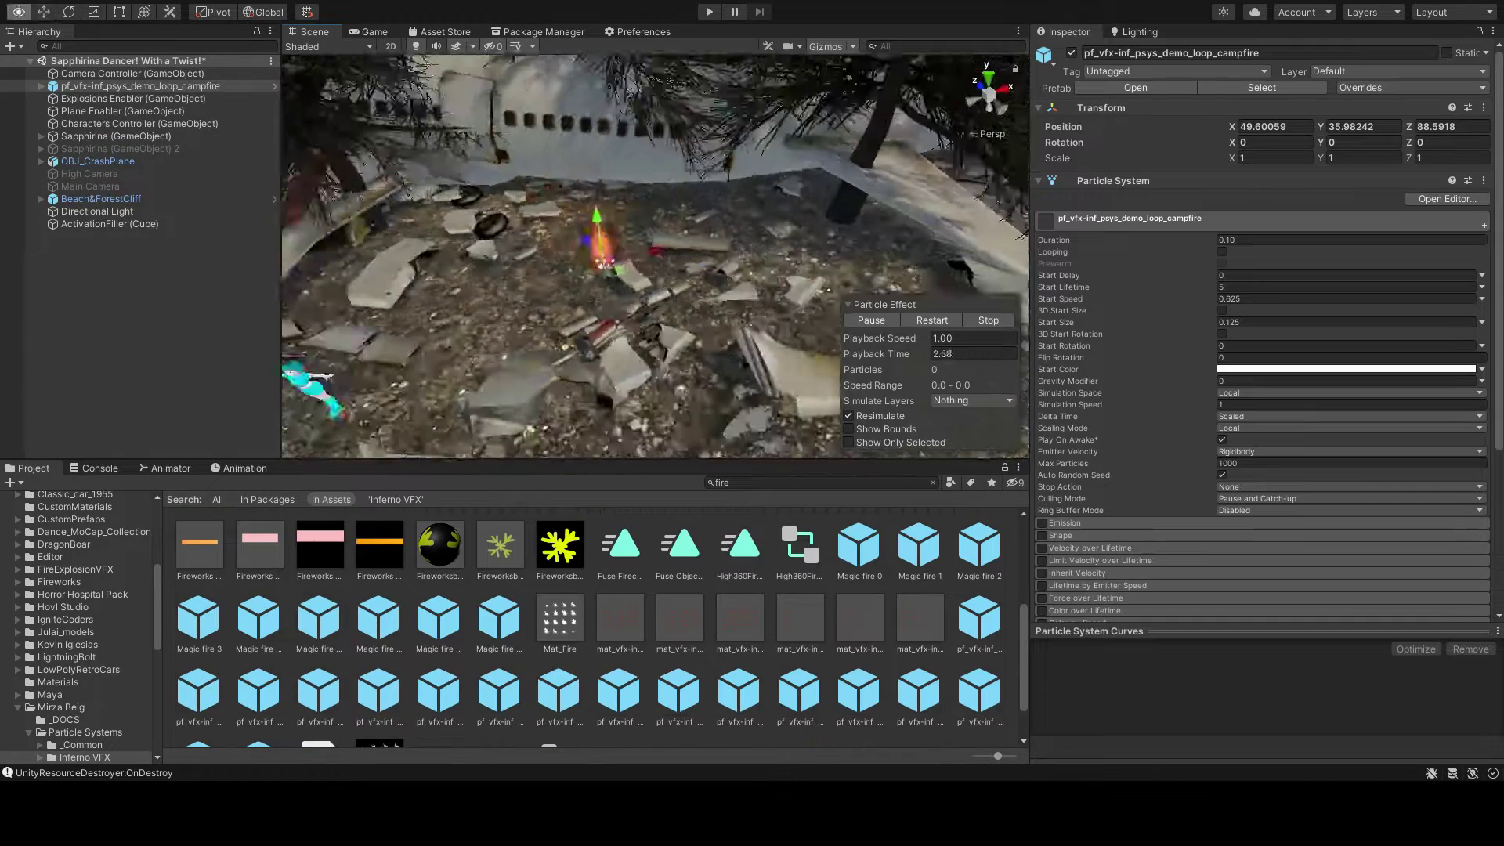
pyautogui.press('f')
pyautogui.moveTo(133, 85); pyautogui.dragTo(98, 161)
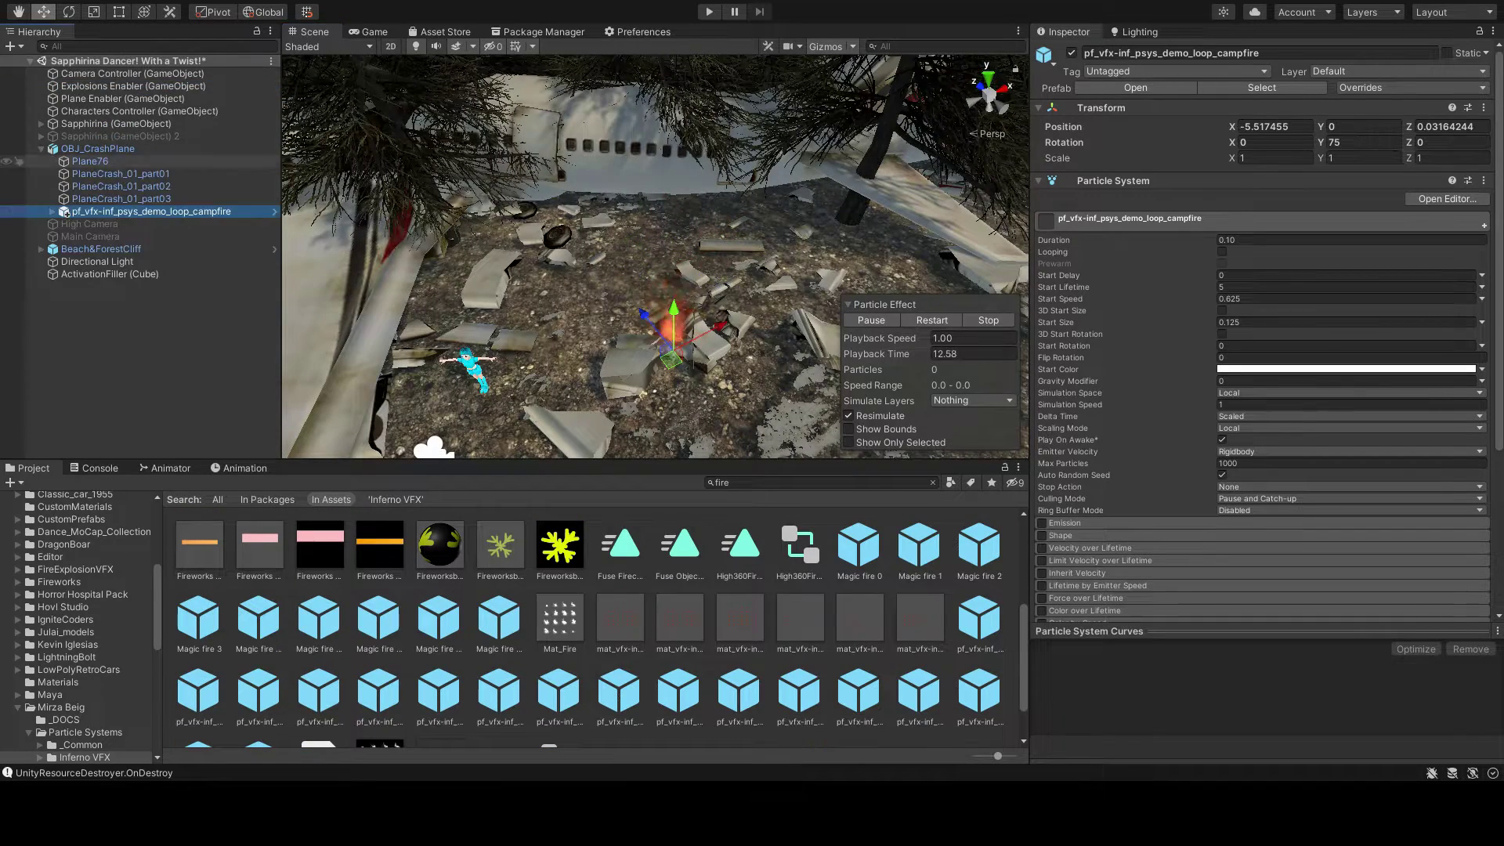
# Step: Add the demo_loop_fire and demo_loop_fire2 effects to the crash scene, with the first at about X 45.09, Z 88.44
pyautogui.moveTo(979, 689); pyautogui.dragTo(133, 82)
pyautogui.press('f')
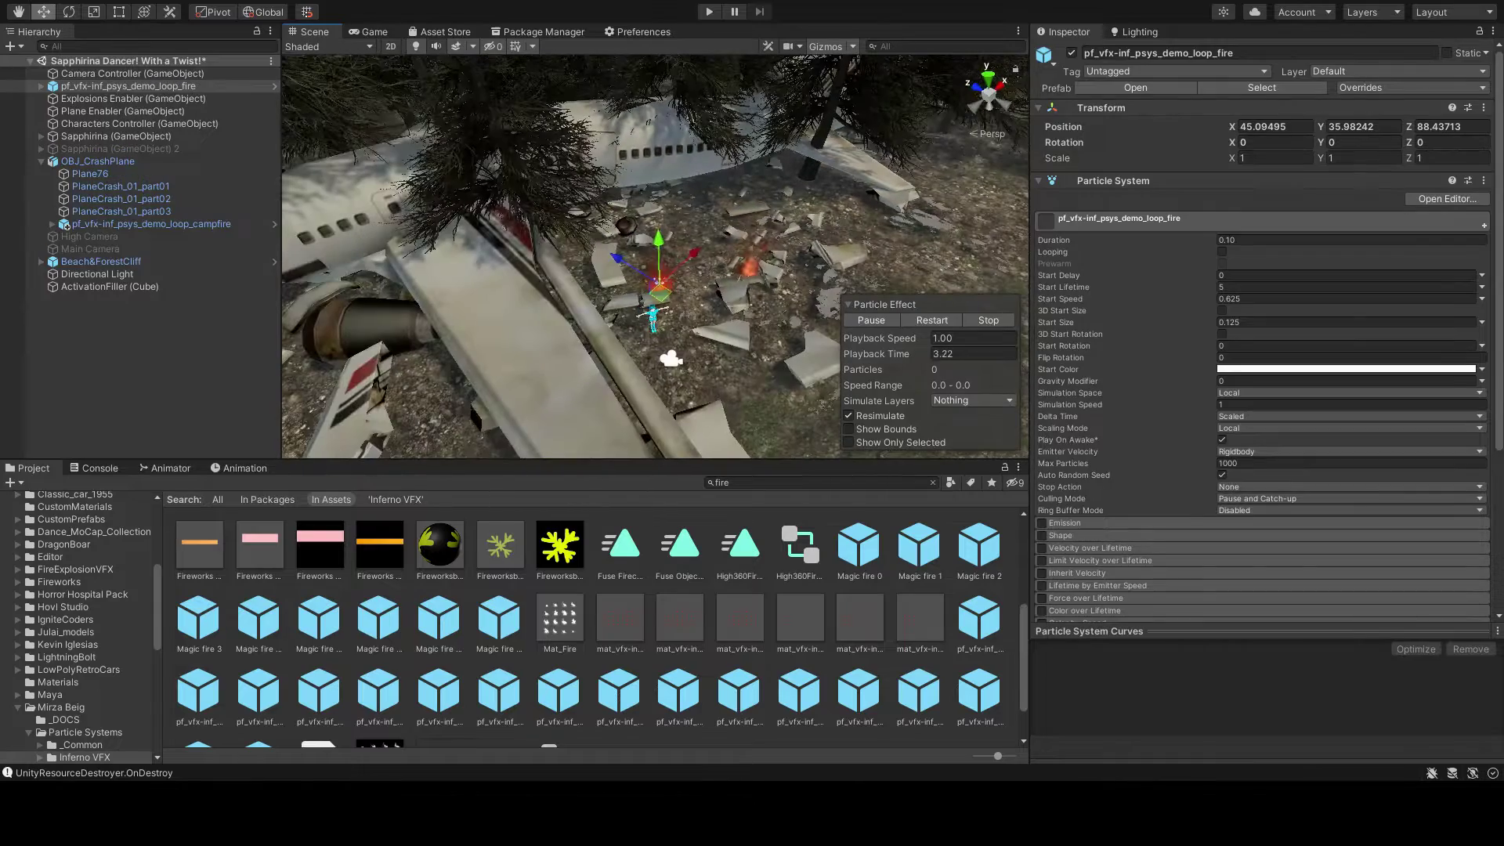
pyautogui.hotkey('ctrl', 'd')
pyautogui.press('f')
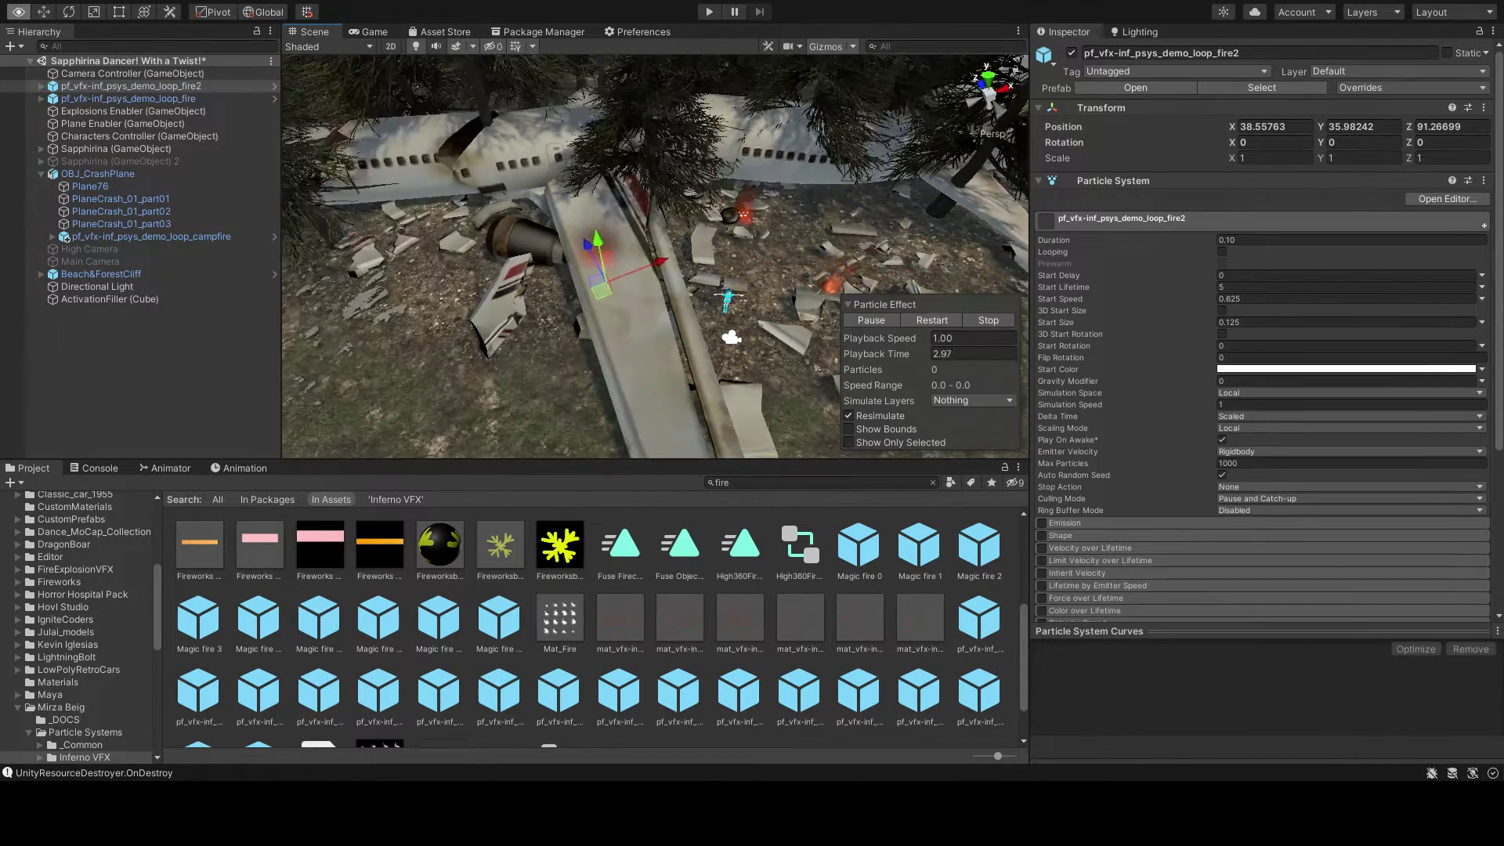
# Step: Move the loop_fire2 effect to about X 51.31, Z 82.27 and place a duplicate of it beside the plane's engine
pyautogui.moveTo(829, 347); pyautogui.dragTo(901, 259)
pyautogui.press('f')
pyautogui.hotkey('ctrl', 'd')
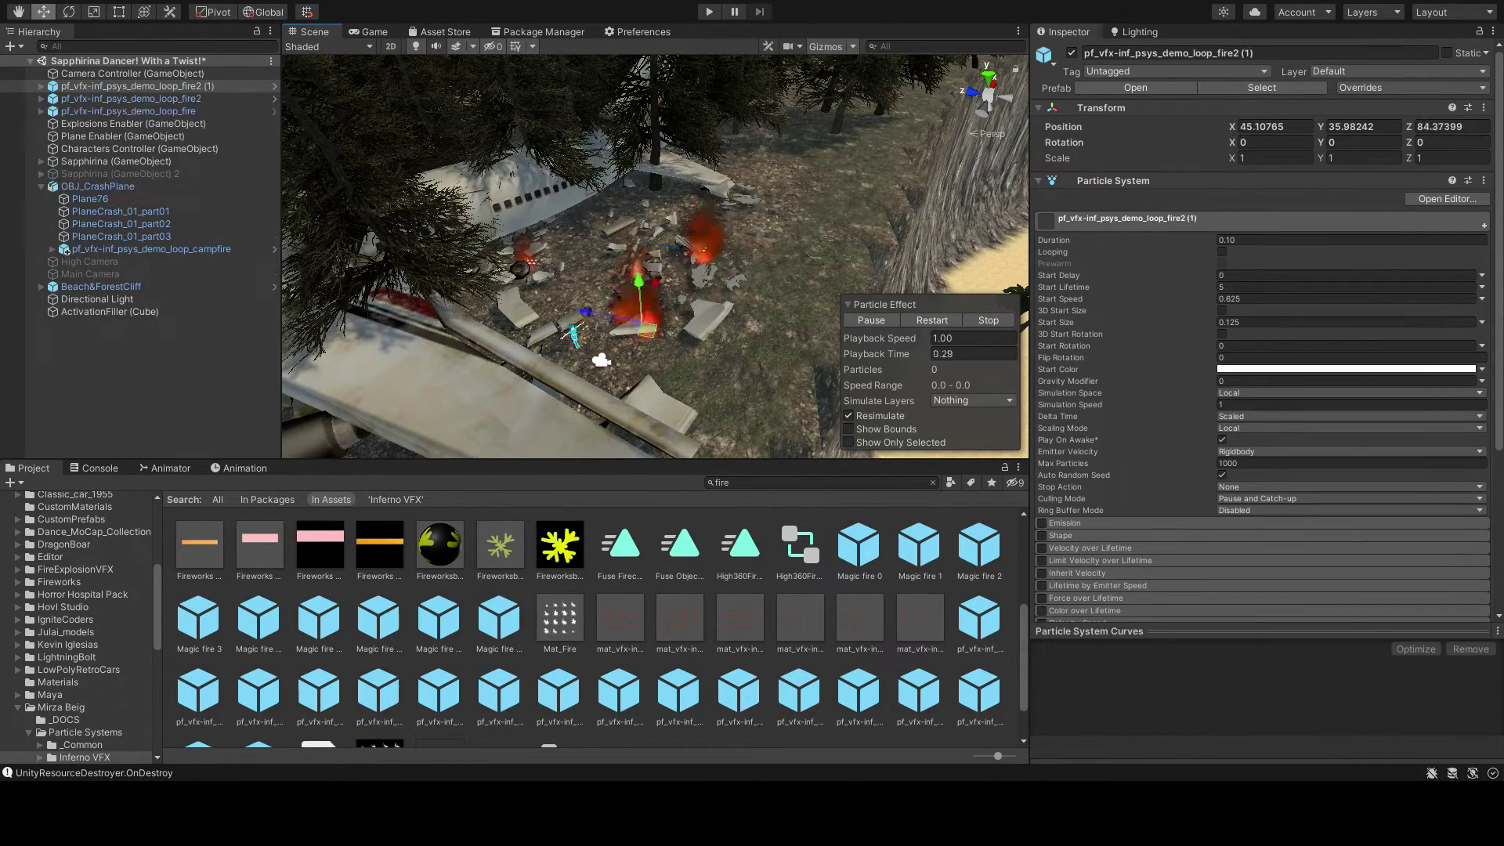
pyautogui.press('f')
# Step: Add the demo_loop_fire4 and demo_loop_fire6 effects around the crashed plane's debris
pyautogui.hotkey('ctrl', 'd')
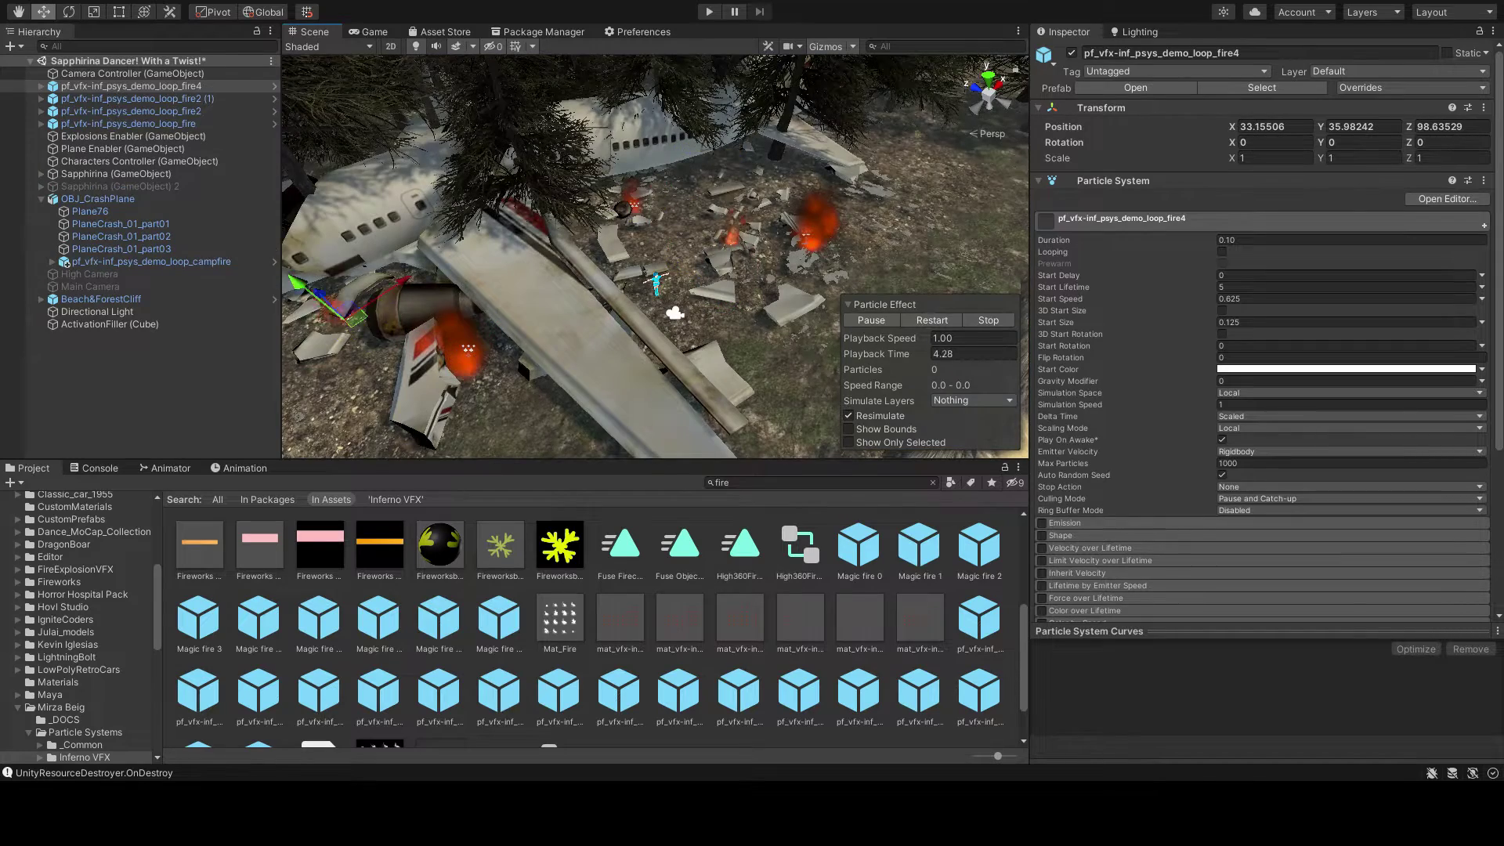
pyautogui.hotkey('ctrl', 'd')
pyautogui.press('f')
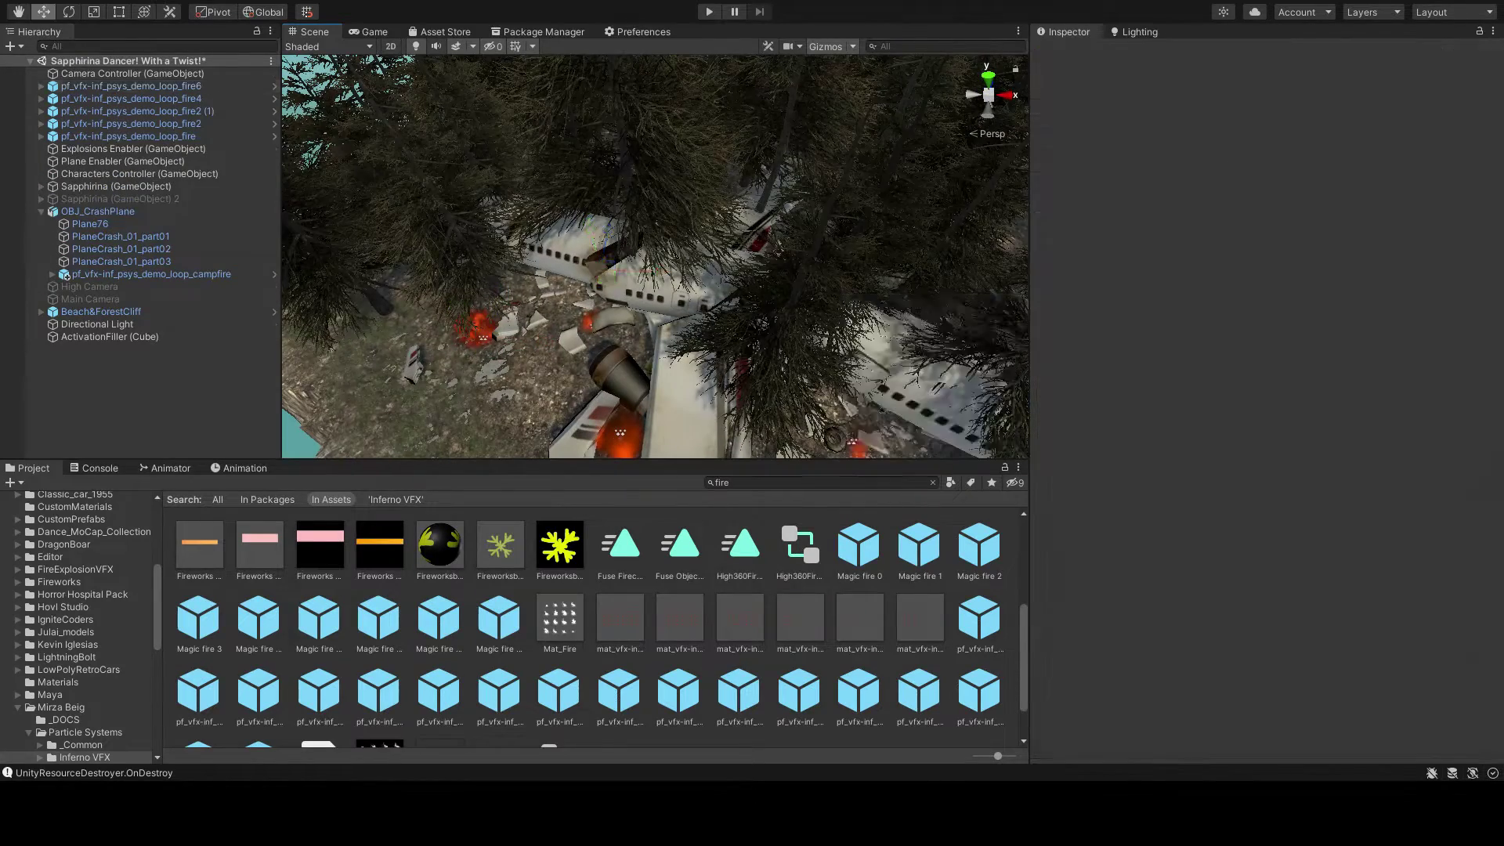
pyautogui.scroll(-2, 596, 627)
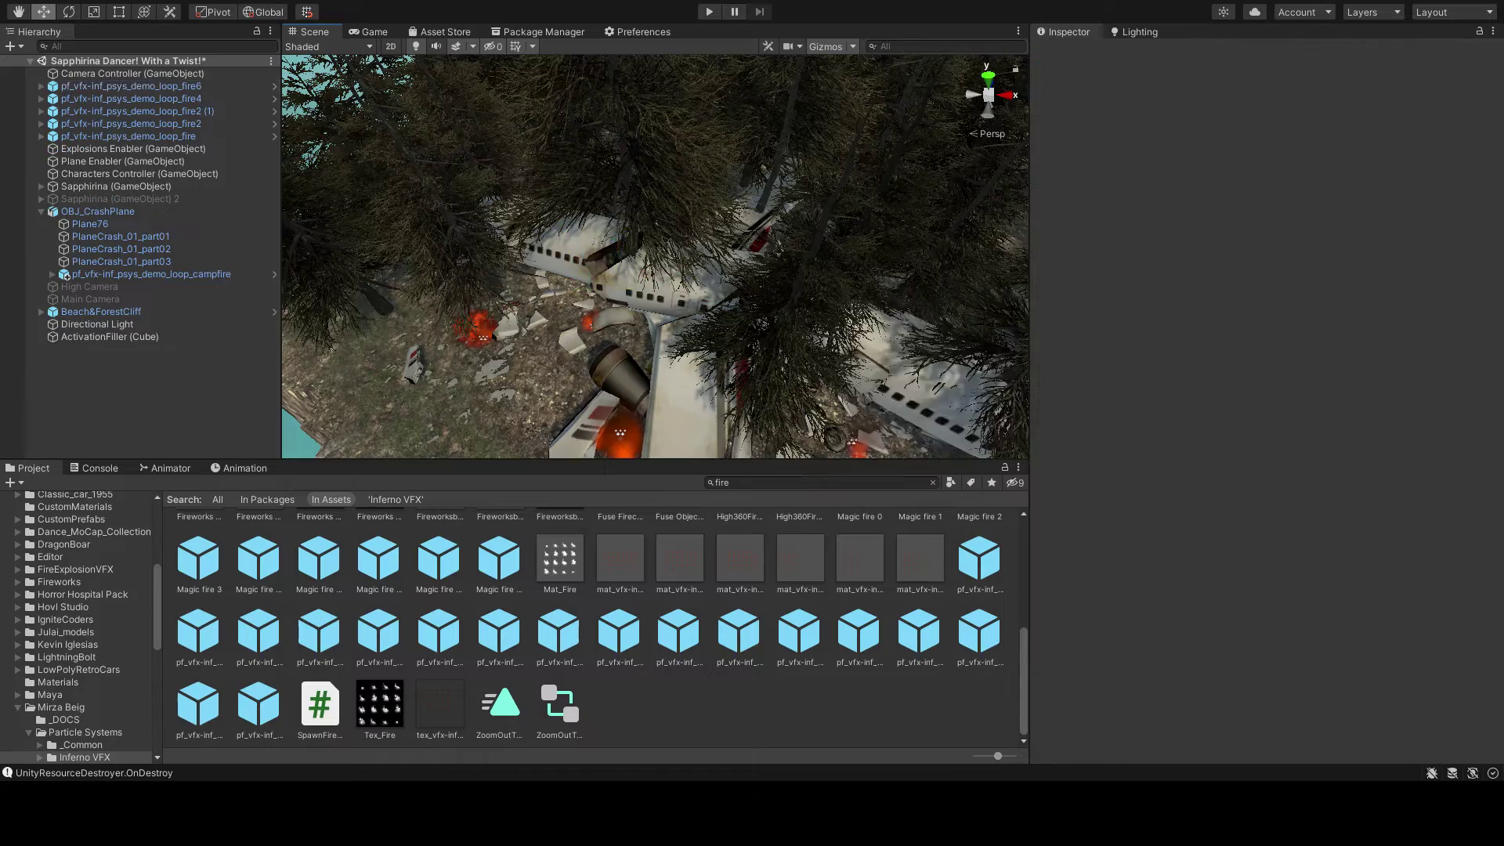
# Step: Place another loop_fire2 copy in the fuselage break at about X 34.61, Y 36.98, Z 103.12
pyautogui.hotkey('ctrl', 'd')
pyautogui.press('f')
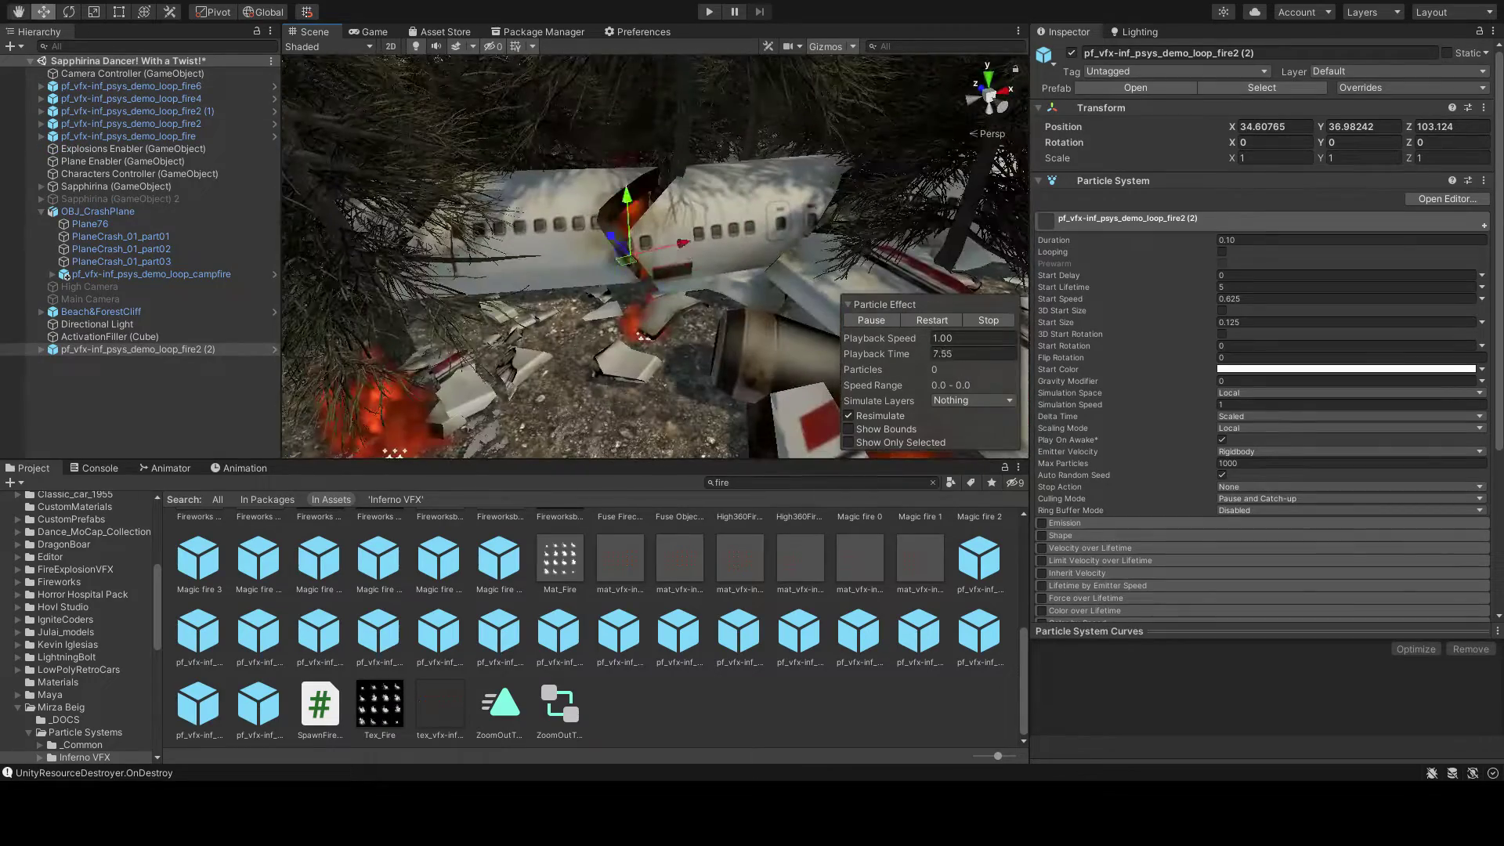
# Step: Try a scale of 2 on all three axes for the fire in the fuselage break
pyautogui.write('2')
pyautogui.press('Tab')
pyautogui.write('2')
pyautogui.press('Tab')
pyautogui.write('2')
pyautogui.press('Return')
pyautogui.press('f')
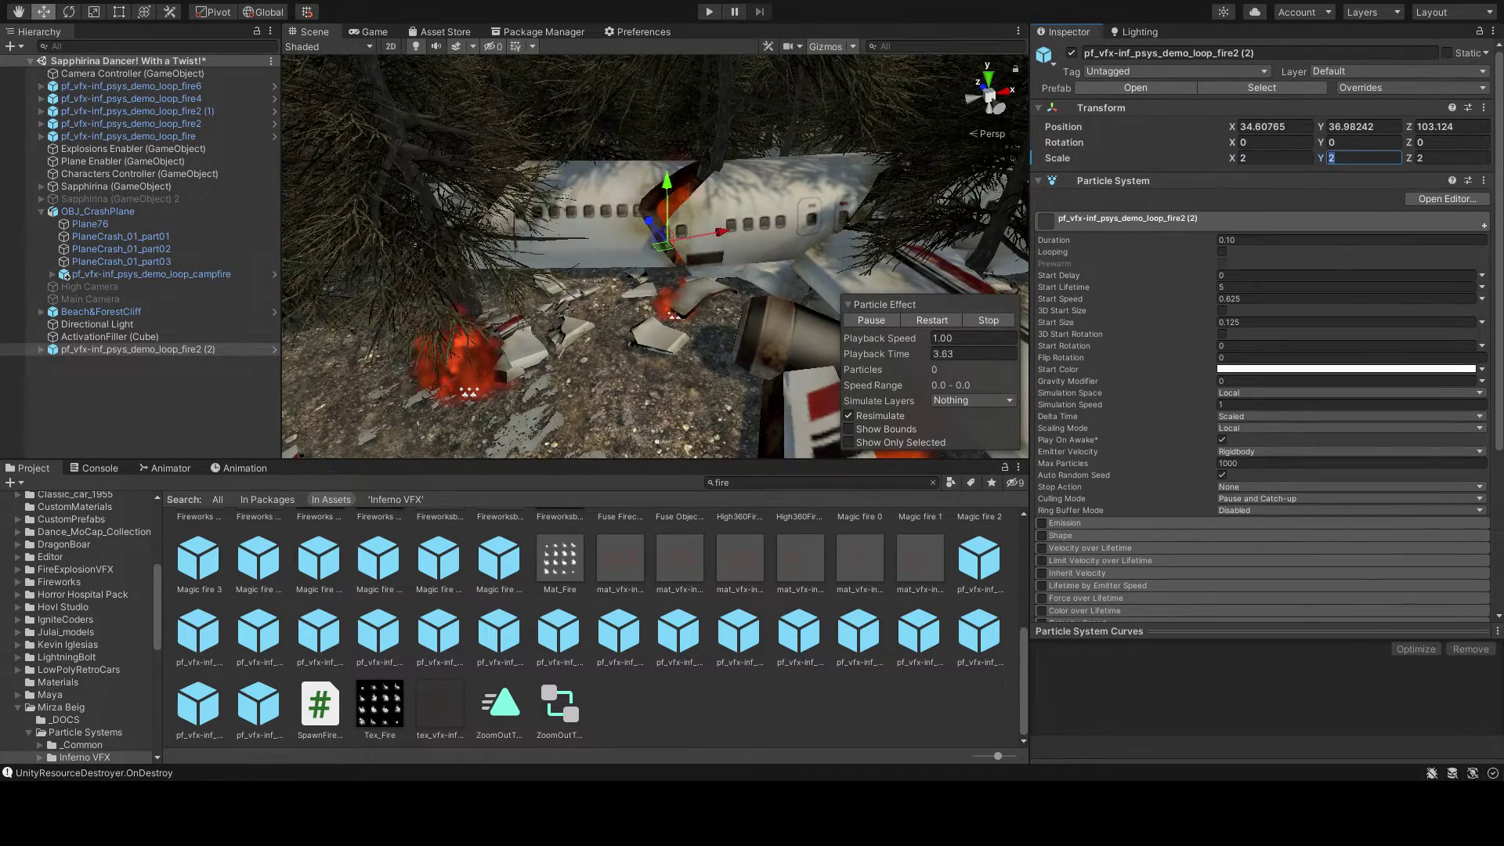
# Step: Set the scale of the fire in the fuselage break to 10 on all three axes
pyautogui.hotkey('shift', 'Tab')
pyautogui.write('10')
pyautogui.press('Tab')
pyautogui.write('10')
pyautogui.press('Tab')
pyautogui.write('10')
pyautogui.press('Return')
pyautogui.press('f')
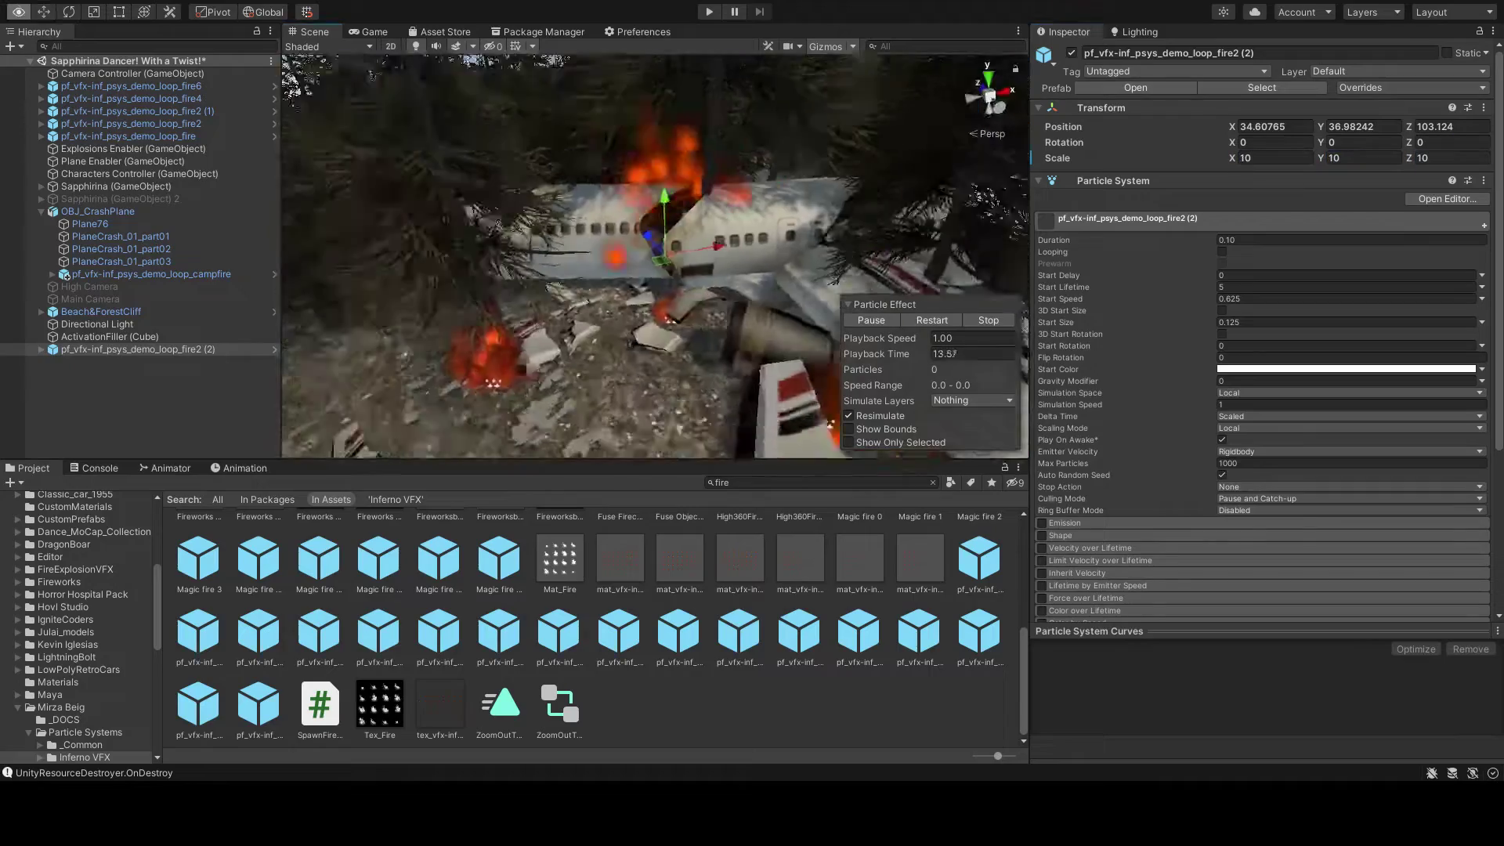
# Step: Duplicate loop_fire2, moving the copy to about X 49.81, Z 97.02 with a scale of 10 on all axes
pyautogui.doubleClick(131, 123)
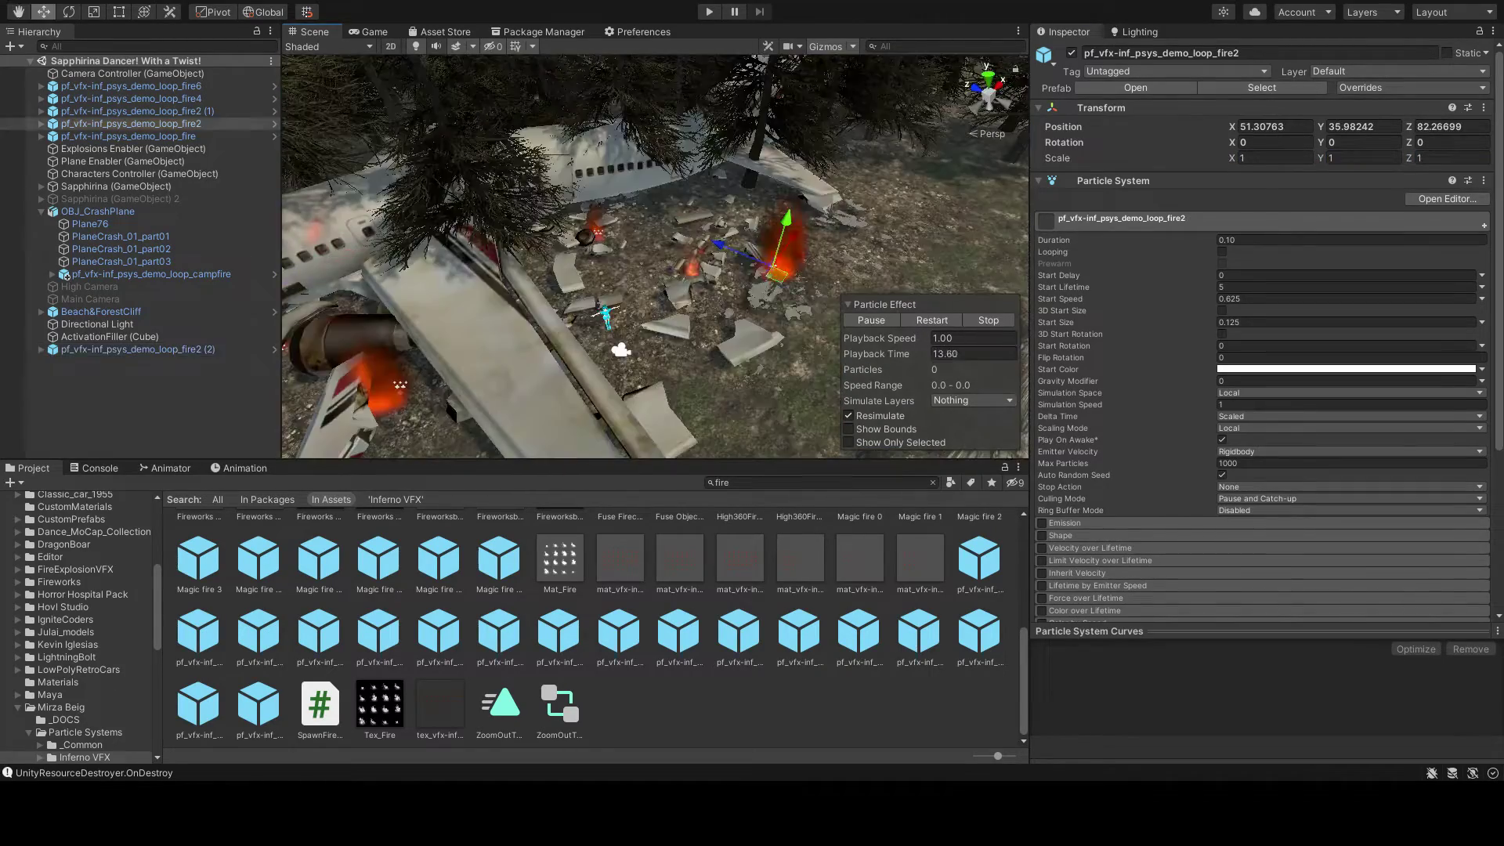
pyautogui.hotkey('ctrl', 'd')
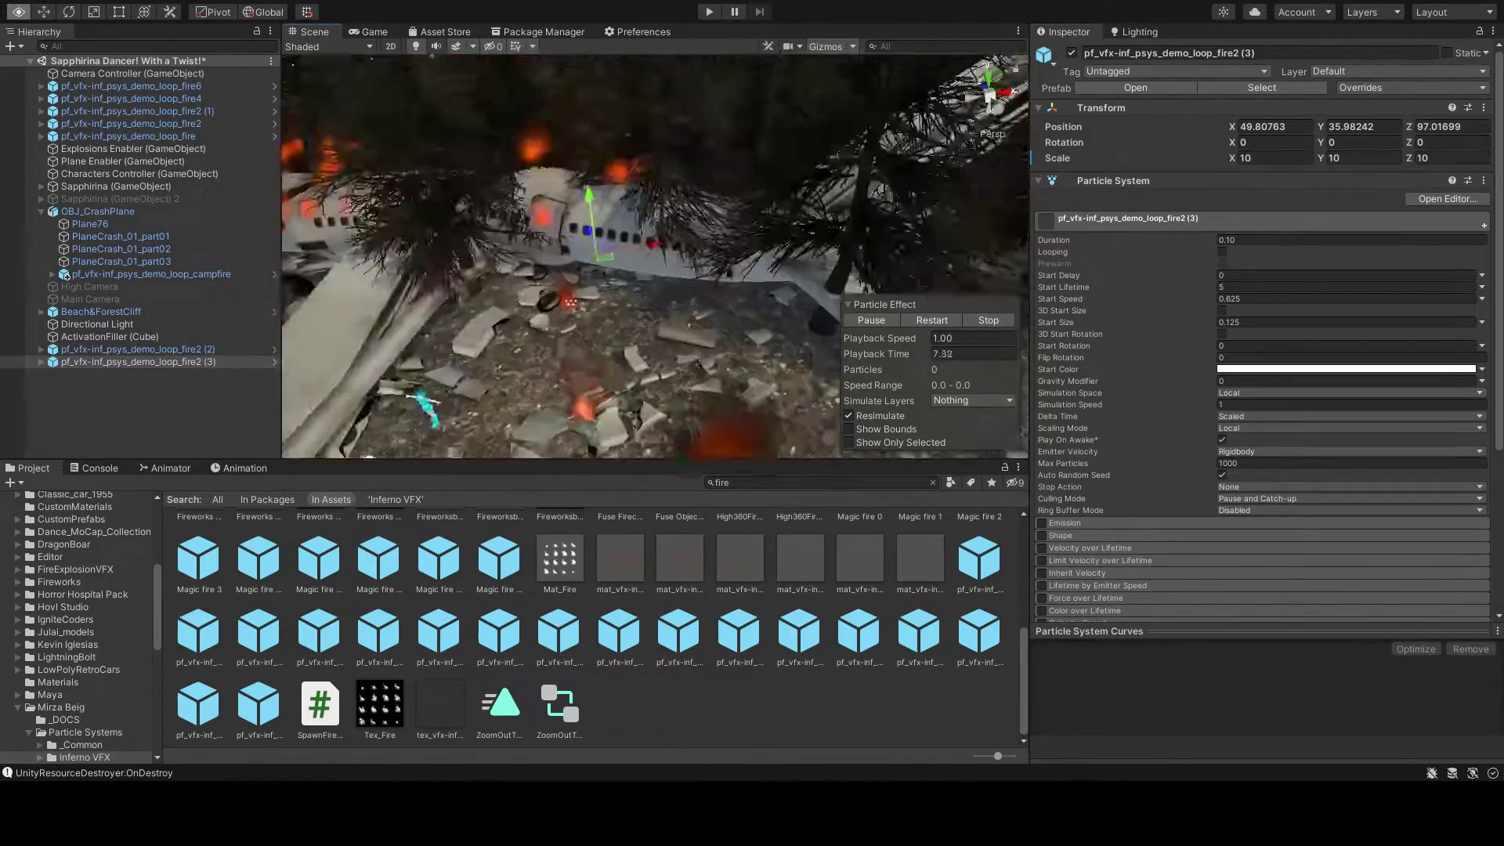
pyautogui.moveTo(654, 258); pyautogui.dragTo(564, 235, button='right')
# Step: Parent all seven loop_fire effects outside the plane object under OBJ_CrashPlane
pyautogui.keyDown('ctrl'); pyautogui.click(137, 348); pyautogui.keyUp('ctrl')
pyautogui.keyDown('ctrl'); pyautogui.click(127, 135); pyautogui.keyUp('ctrl')
pyautogui.keyDown('ctrl'); pyautogui.click(131, 123); pyautogui.keyUp('ctrl')
pyautogui.keyDown('ctrl'); pyautogui.click(137, 110); pyautogui.keyUp('ctrl')
pyautogui.keyDown('ctrl'); pyautogui.click(131, 98); pyautogui.keyUp('ctrl')
pyautogui.keyDown('ctrl'); pyautogui.click(131, 85); pyautogui.keyUp('ctrl')
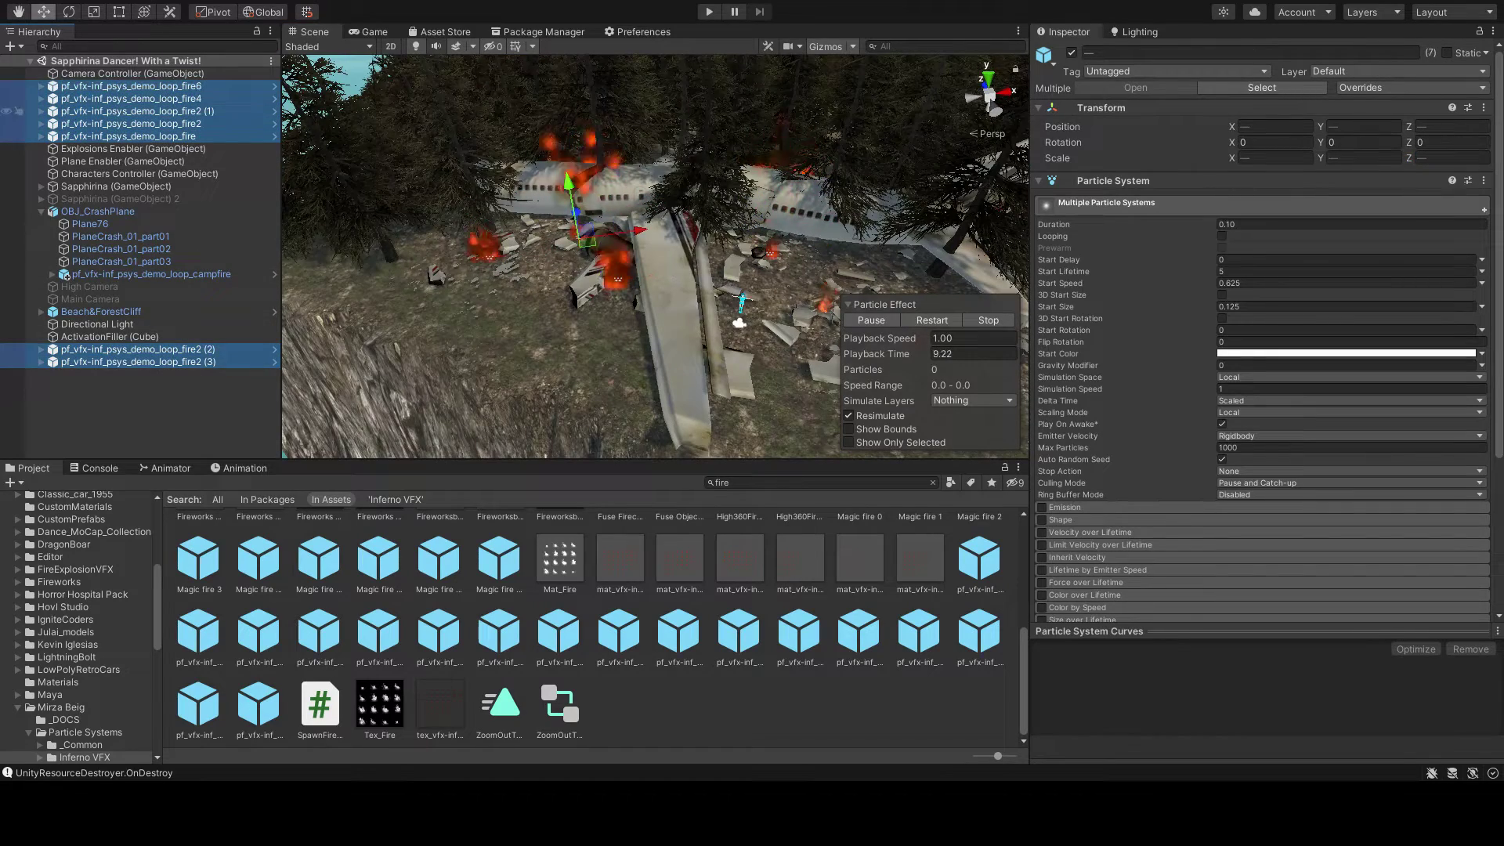
pyautogui.moveTo(137, 111); pyautogui.dragTo(98, 211)
# Step: Deactivate the OBJ_CrashPlane object and collapse its children
pyautogui.click(98, 148)
pyautogui.hotkey('alt', 'shift', 'a')
pyautogui.press('Left')
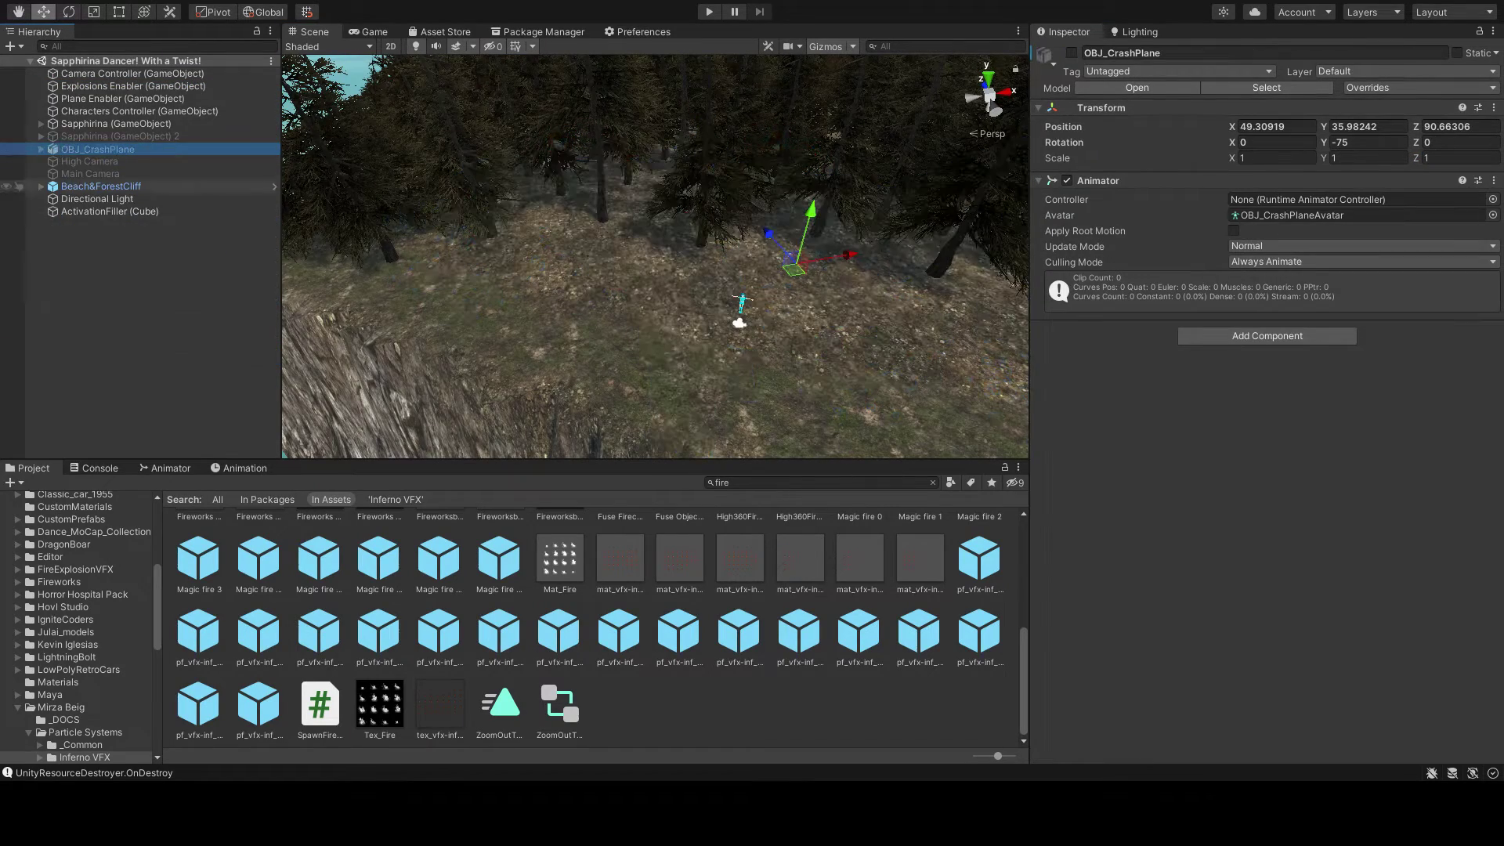
# Step: Activate the High Camera and open the Camera folder inside 1. Custom Animations
pyautogui.doubleClick(89, 161)
pyautogui.hotkey('alt', 'shift', 'a')
pyautogui.click(65, 621)
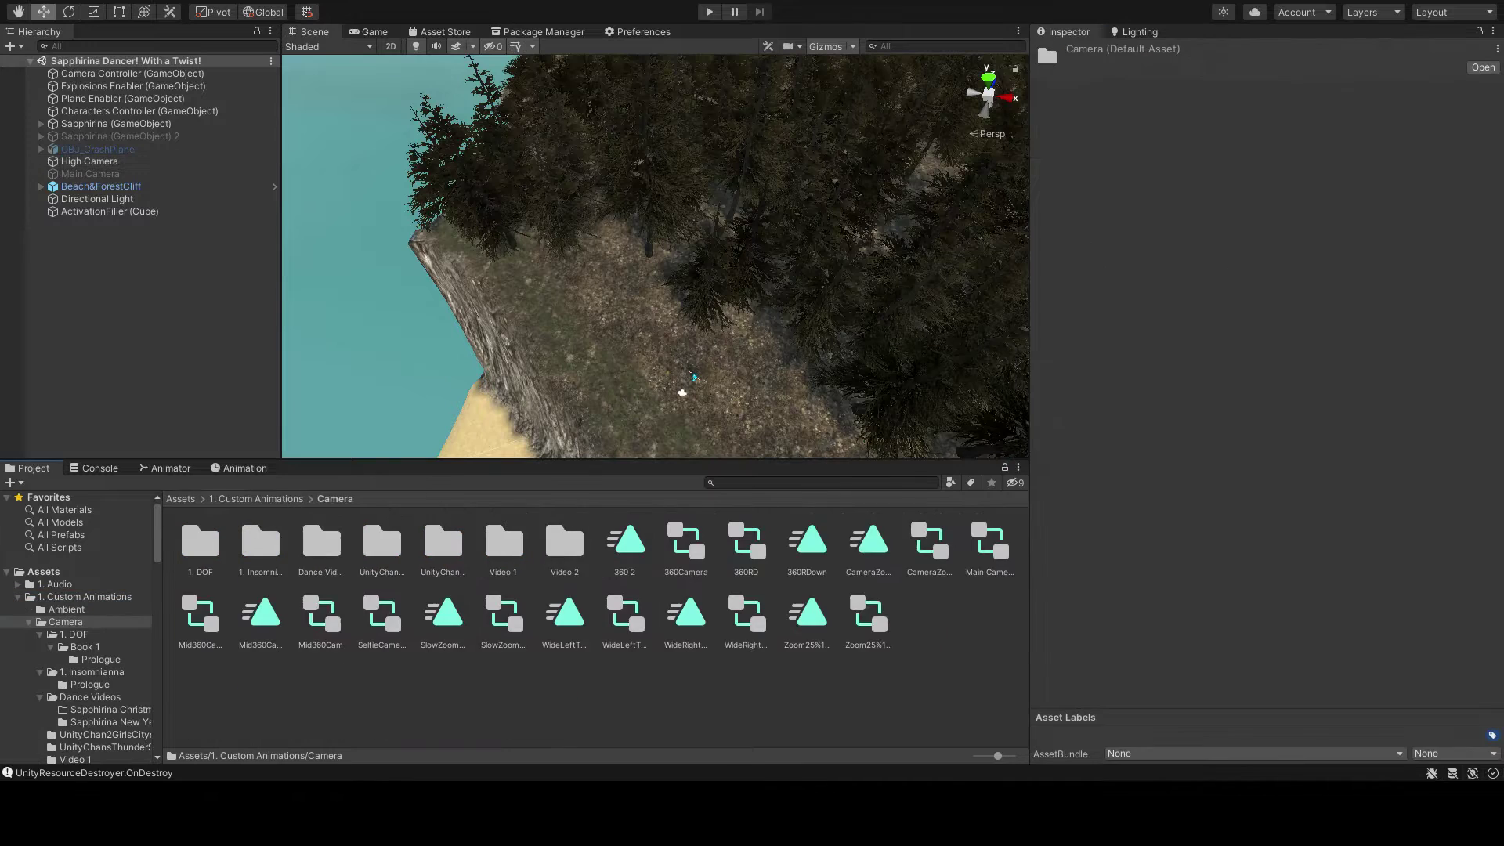
# Step: Create a Sapphirina Dance With Twist folder inside Dance Videos and add an animator controller named Cam Pan Foewa to it
pyautogui.click(90, 696)
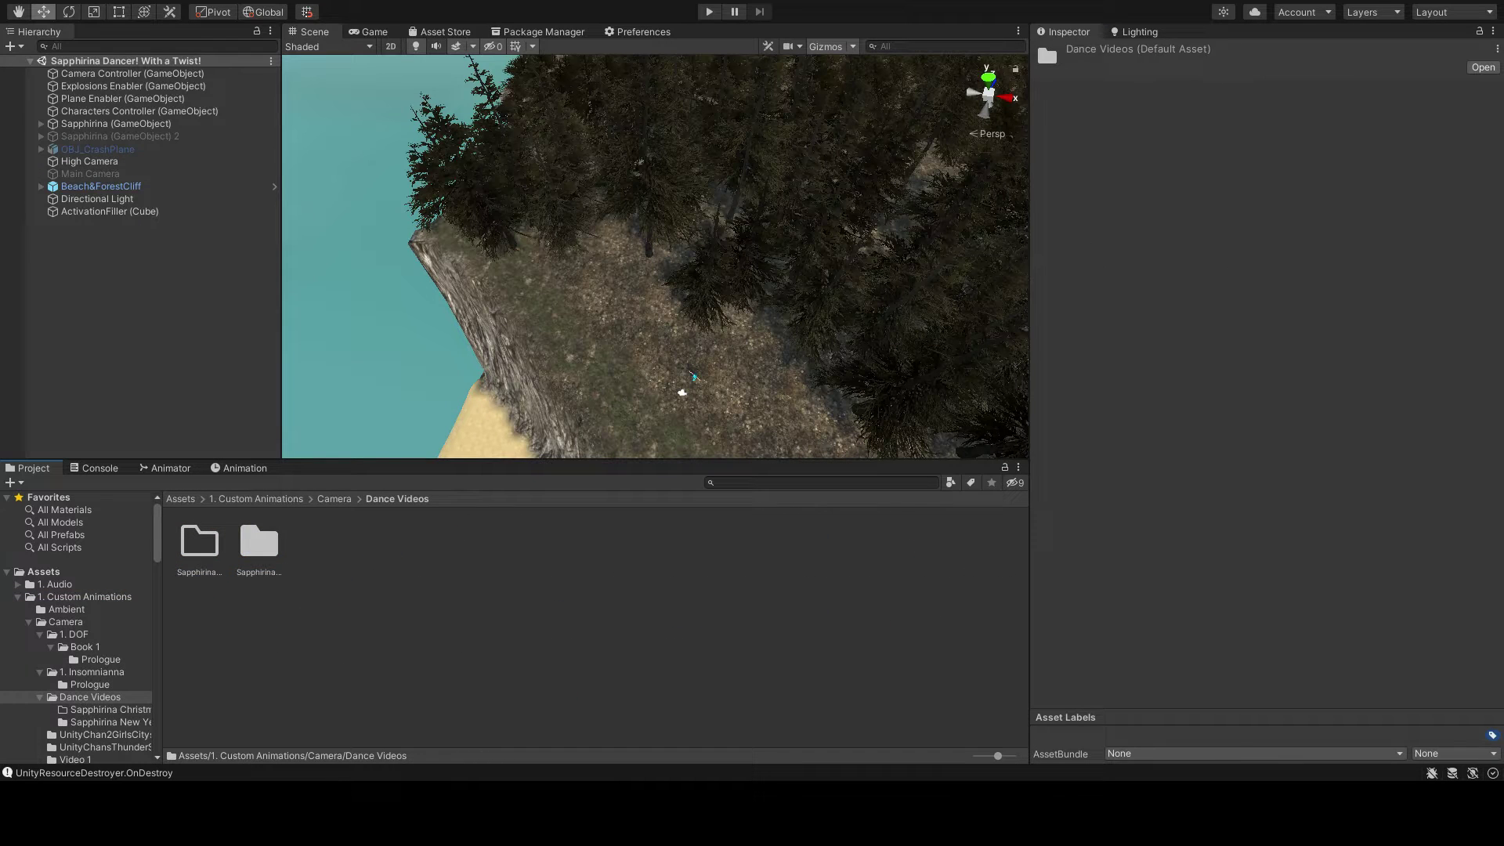
pyautogui.hotkey('ctrl', 'shift', 'n')
pyautogui.write('Sapphirina Dance With Twist')
pyautogui.press('Return')
pyautogui.press('Return')
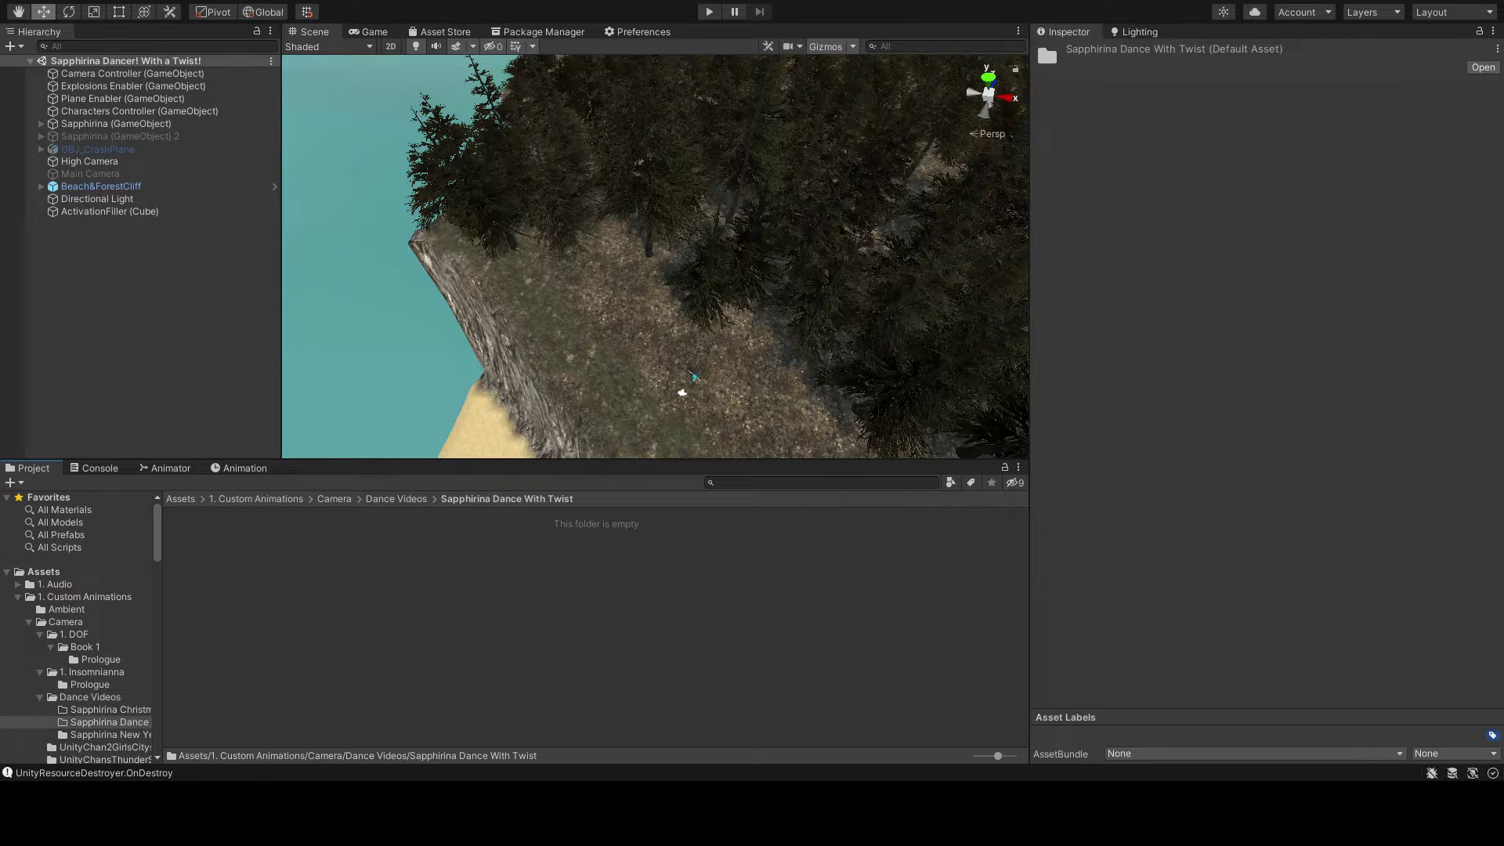
pyautogui.write('cam Pan Foel')
pyautogui.press('Return')
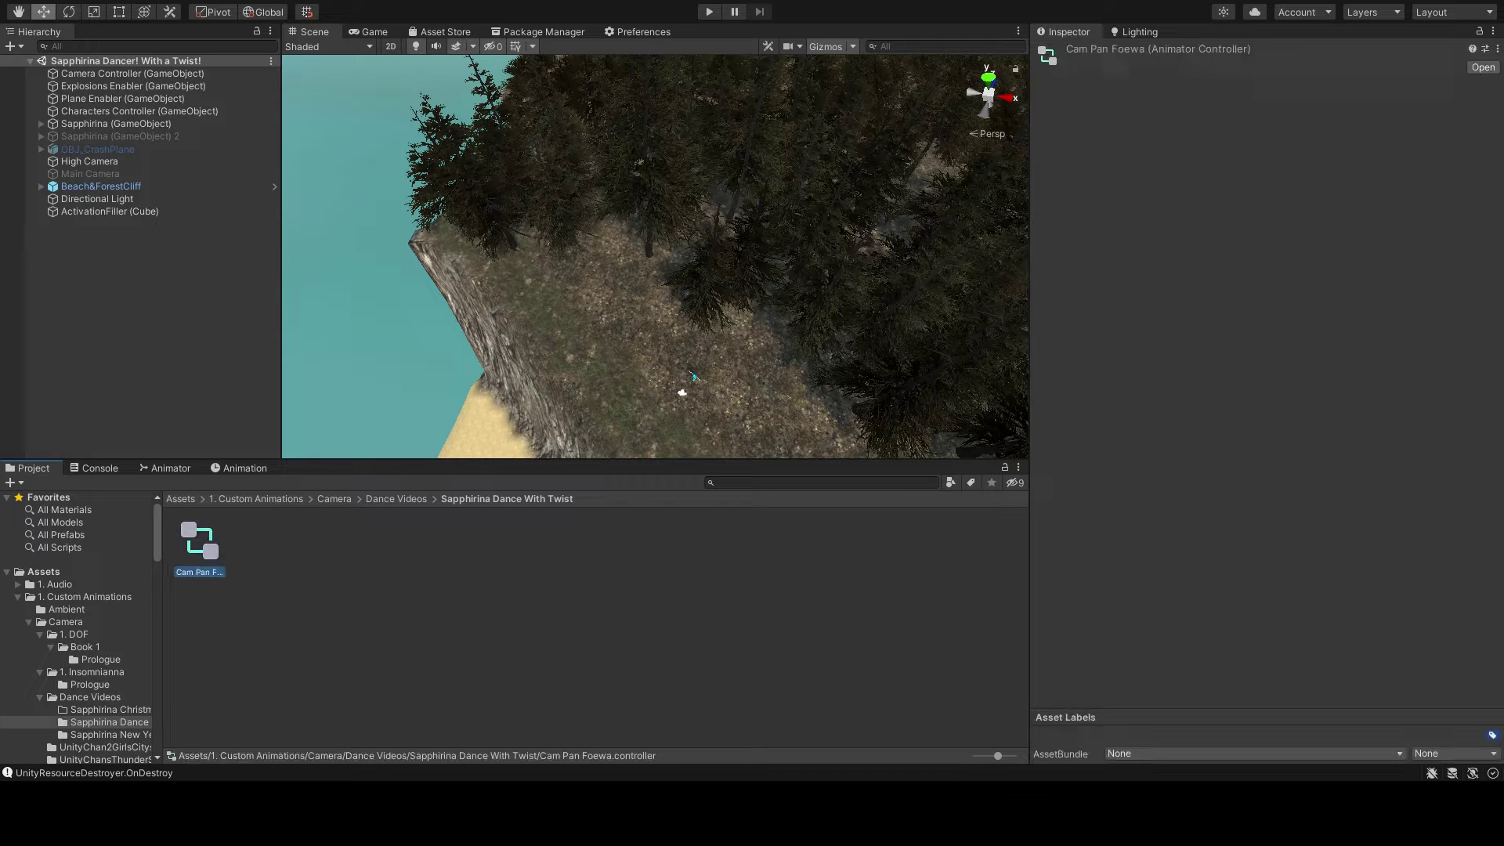
# Step: In the Camera folder, create the animator controller Cam Overhead Pan (Sideways-Ish) C and a matching animation clip
pyautogui.click(65, 621)
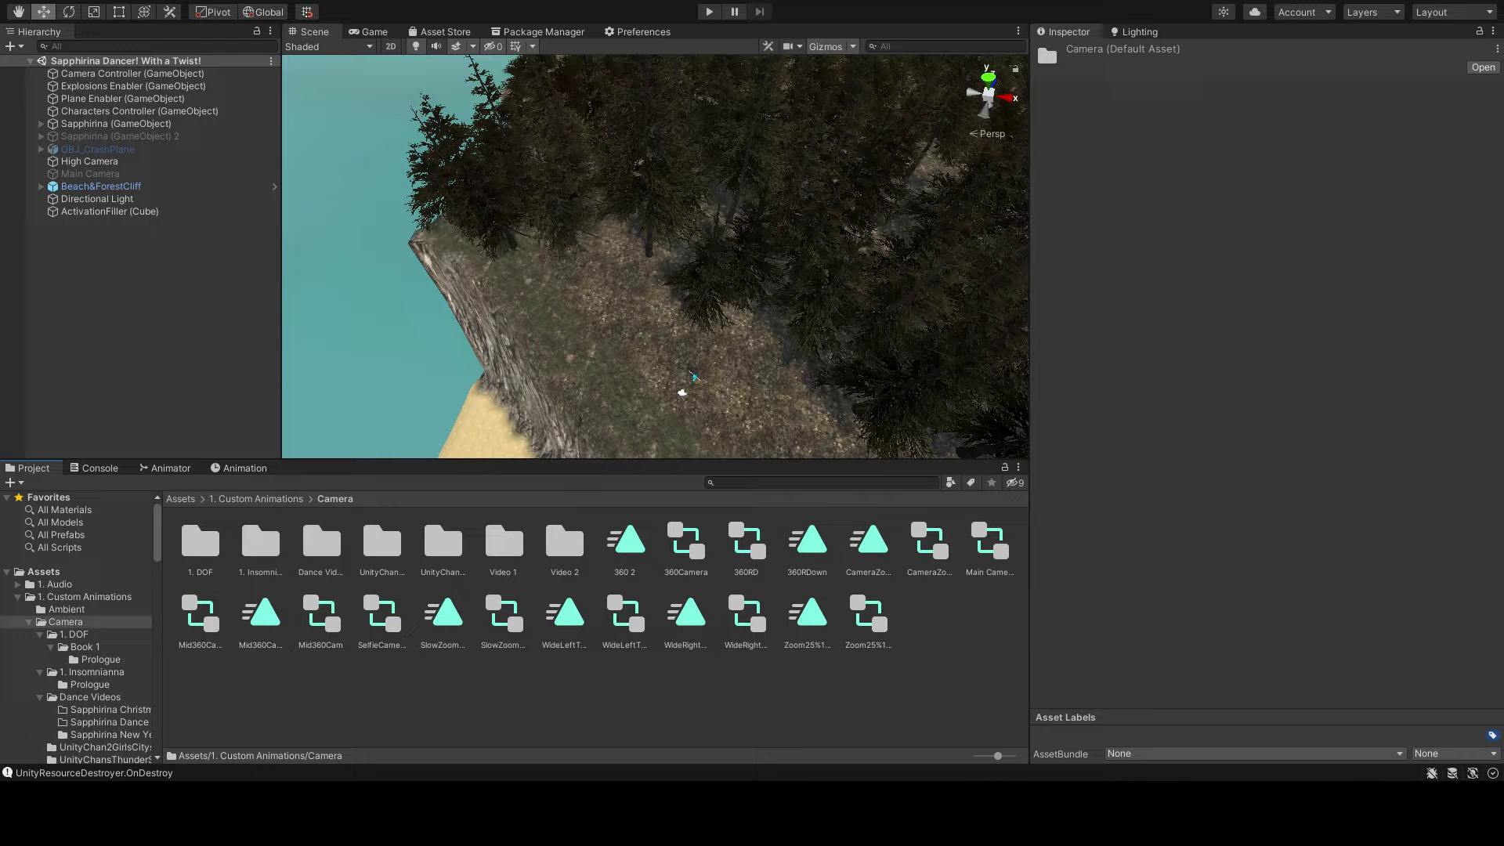
pyautogui.write('Cam ')
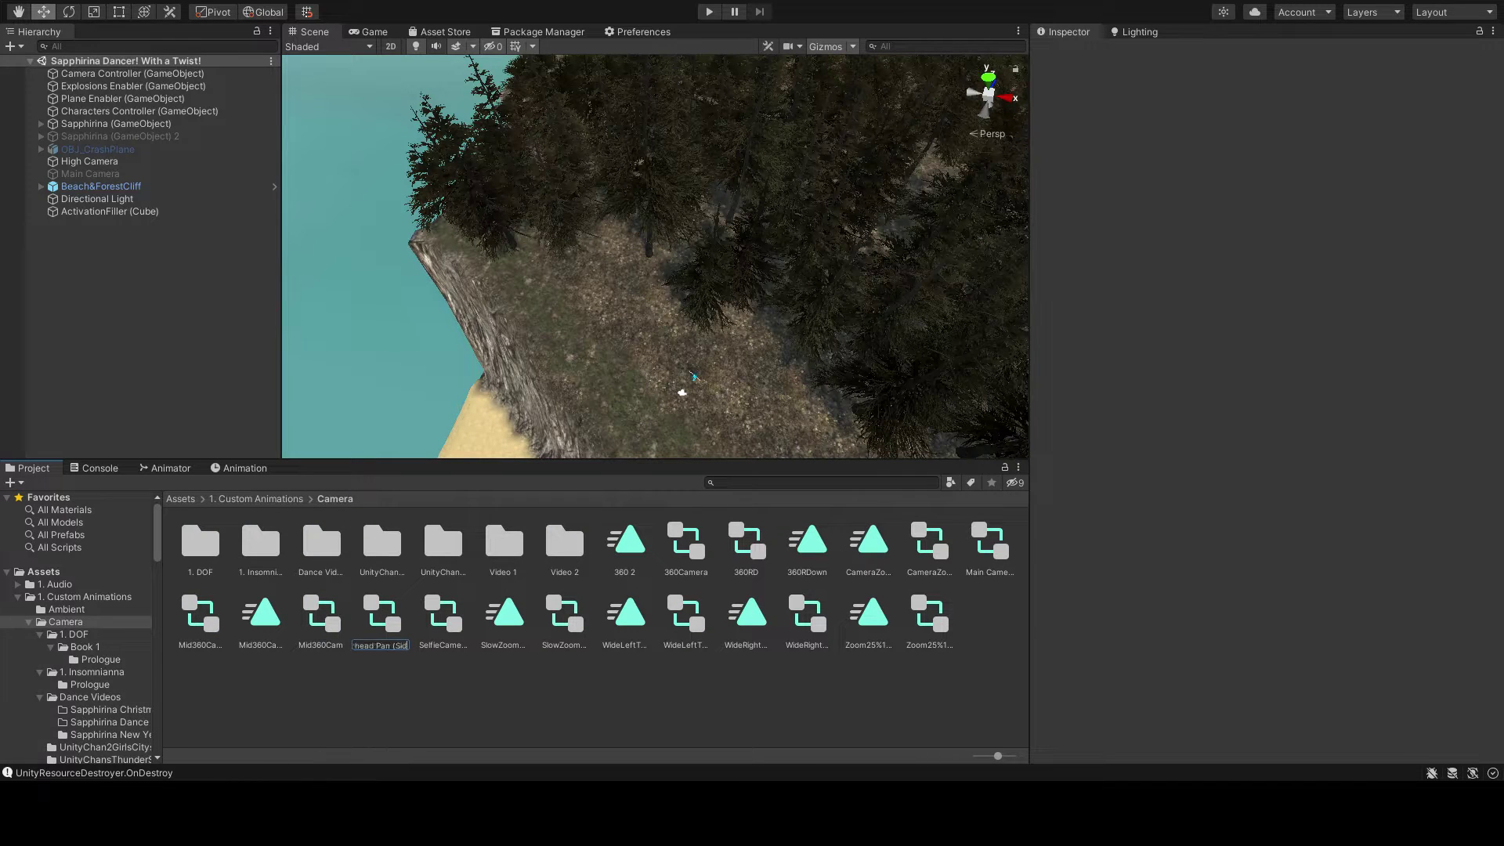
pyautogui.write('Overhead Pan (Sideways-Ish) C')
pyautogui.press('Return')
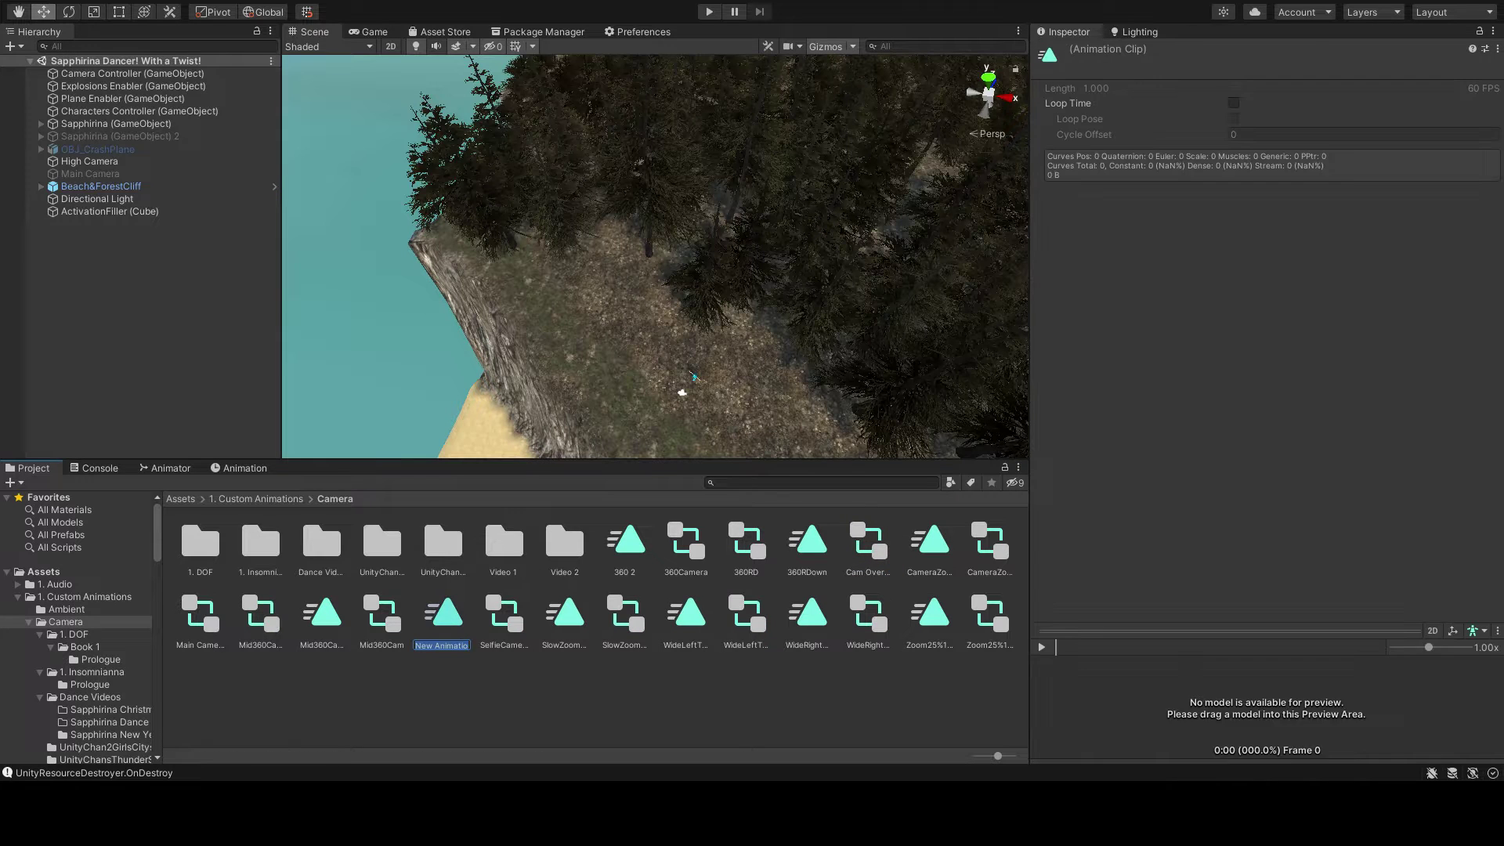
# Step: Assign the Cam Overhead Pan (Sideways-Ish) C controller to High Camera and parent that camera under Sapphirina (GameObject)
pyautogui.moveTo(868, 541); pyautogui.dragTo(89, 161)
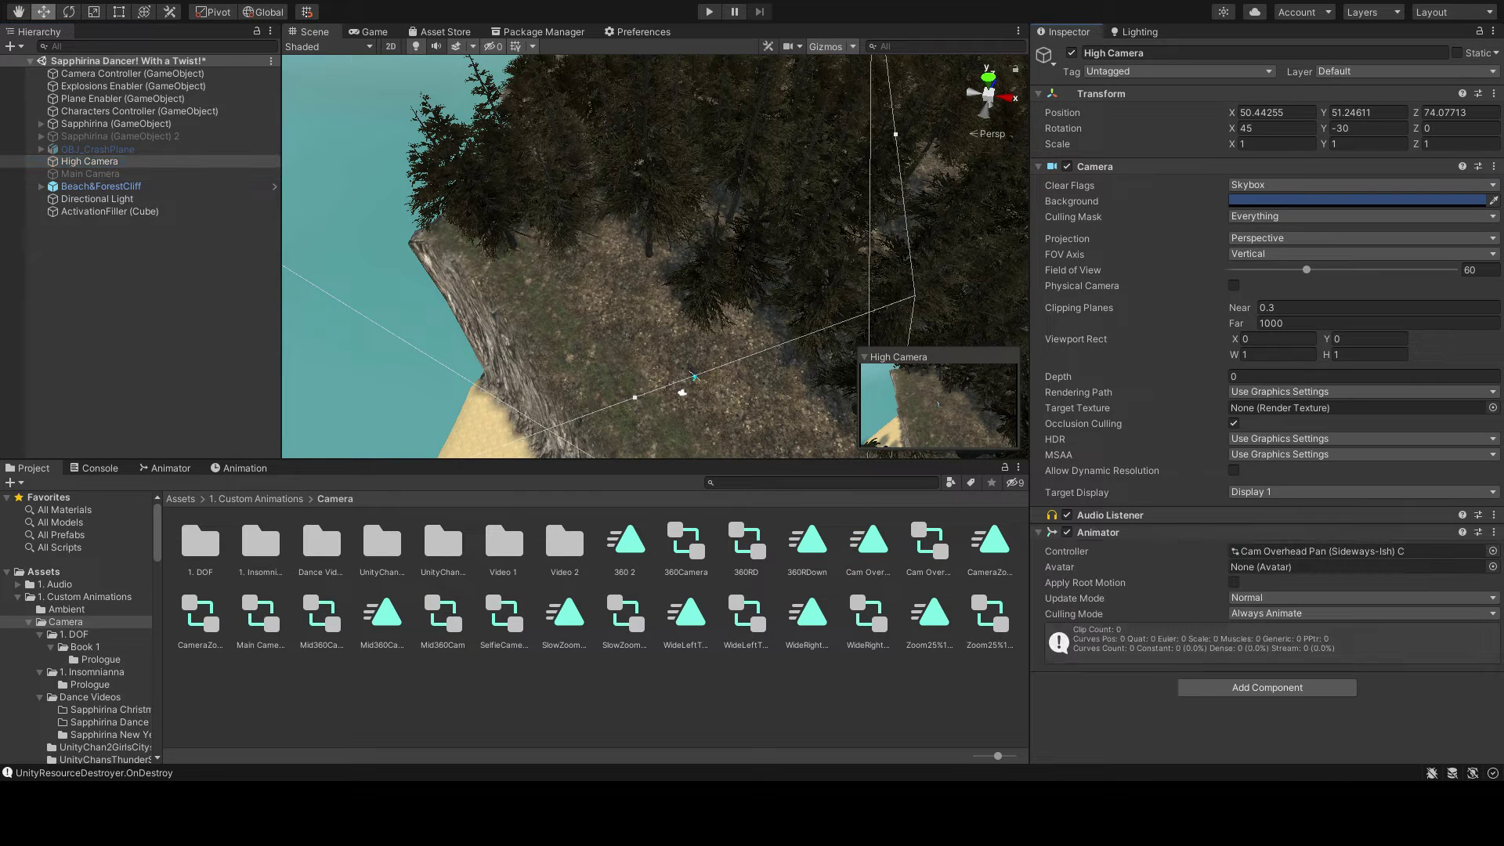
pyautogui.click(239, 468)
pyautogui.click(1273, 112)
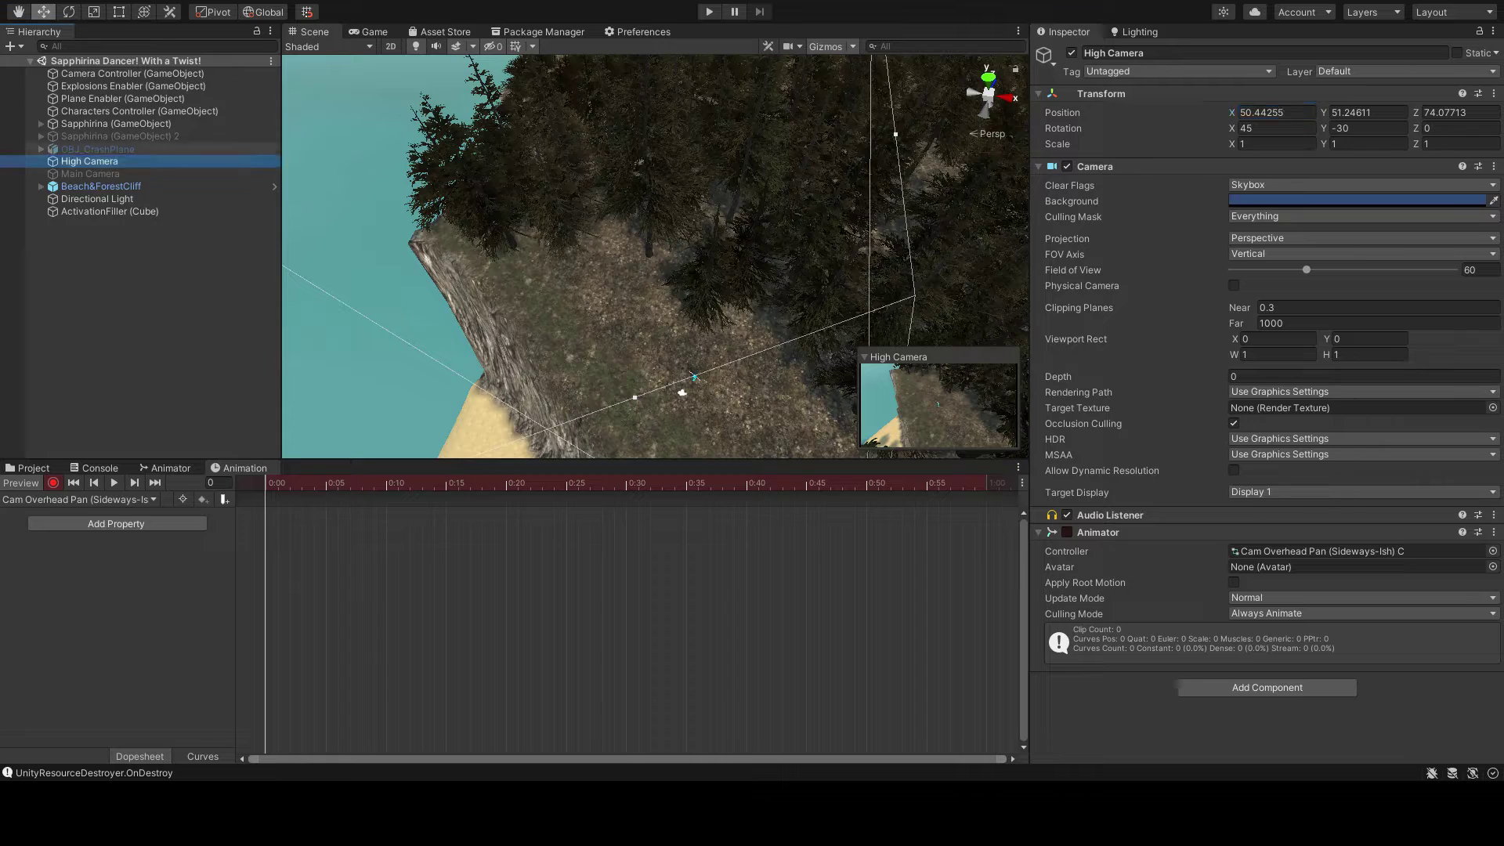
pyautogui.moveTo(89, 161); pyautogui.dragTo(116, 123)
# Step: Record a High Camera position keyframe at 1:00 with the camera moved to about X 2.76, Z -8.40
pyautogui.keyDown('alt'); pyautogui.moveTo(658, 258); pyautogui.dragTo(556, 210); pyautogui.keyUp('alt')
pyautogui.moveTo(265, 483); pyautogui.dragTo(877, 483)
pyautogui.keyDown('alt'); pyautogui.moveTo(556, 209); pyautogui.dragTo(549, 206); pyautogui.keyUp('alt')
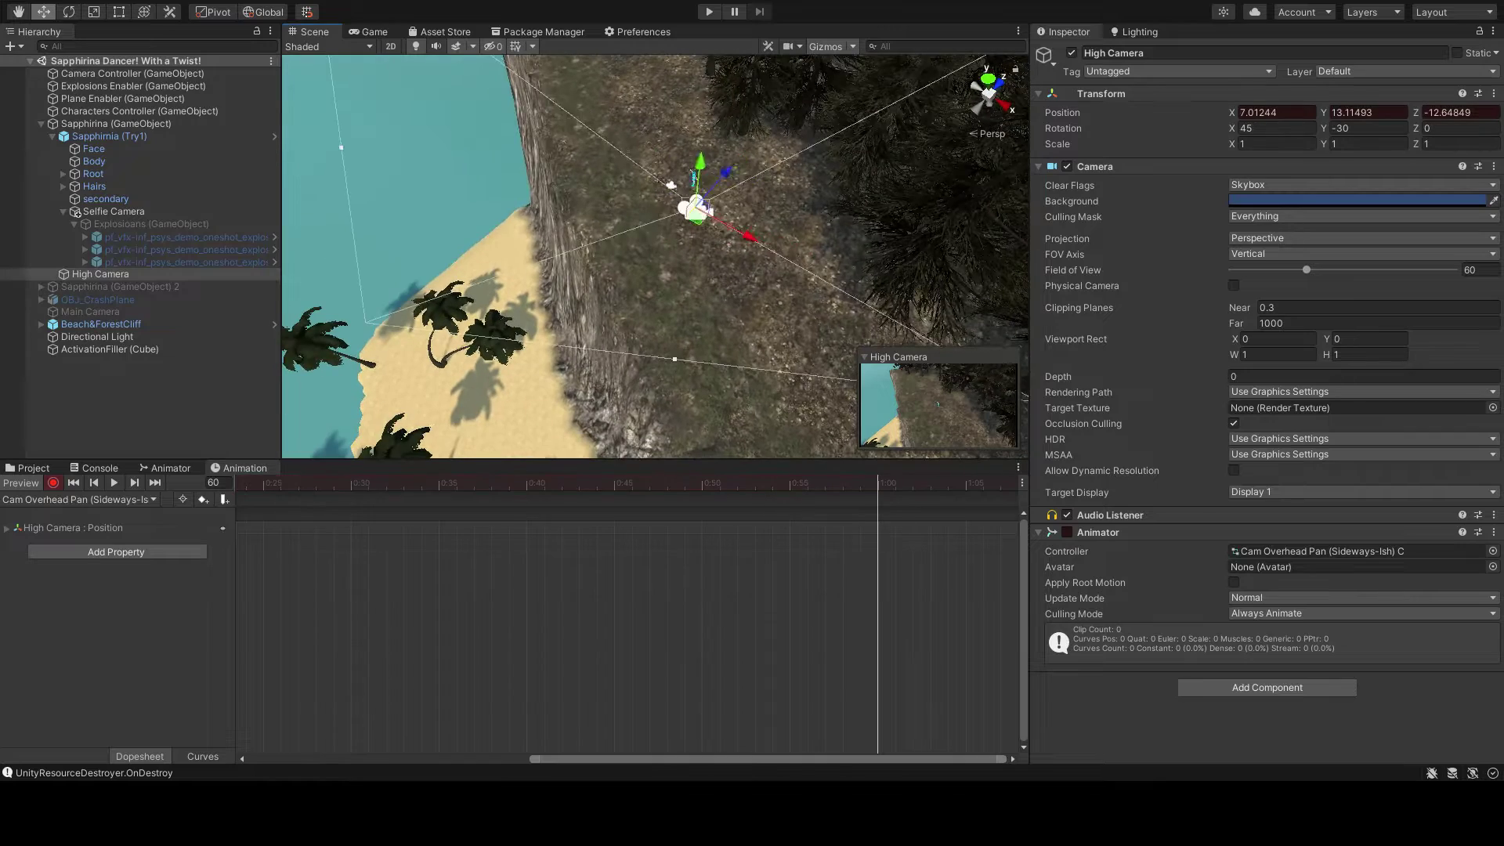
pyautogui.moveTo(705, 188); pyautogui.dragTo(655, 151)
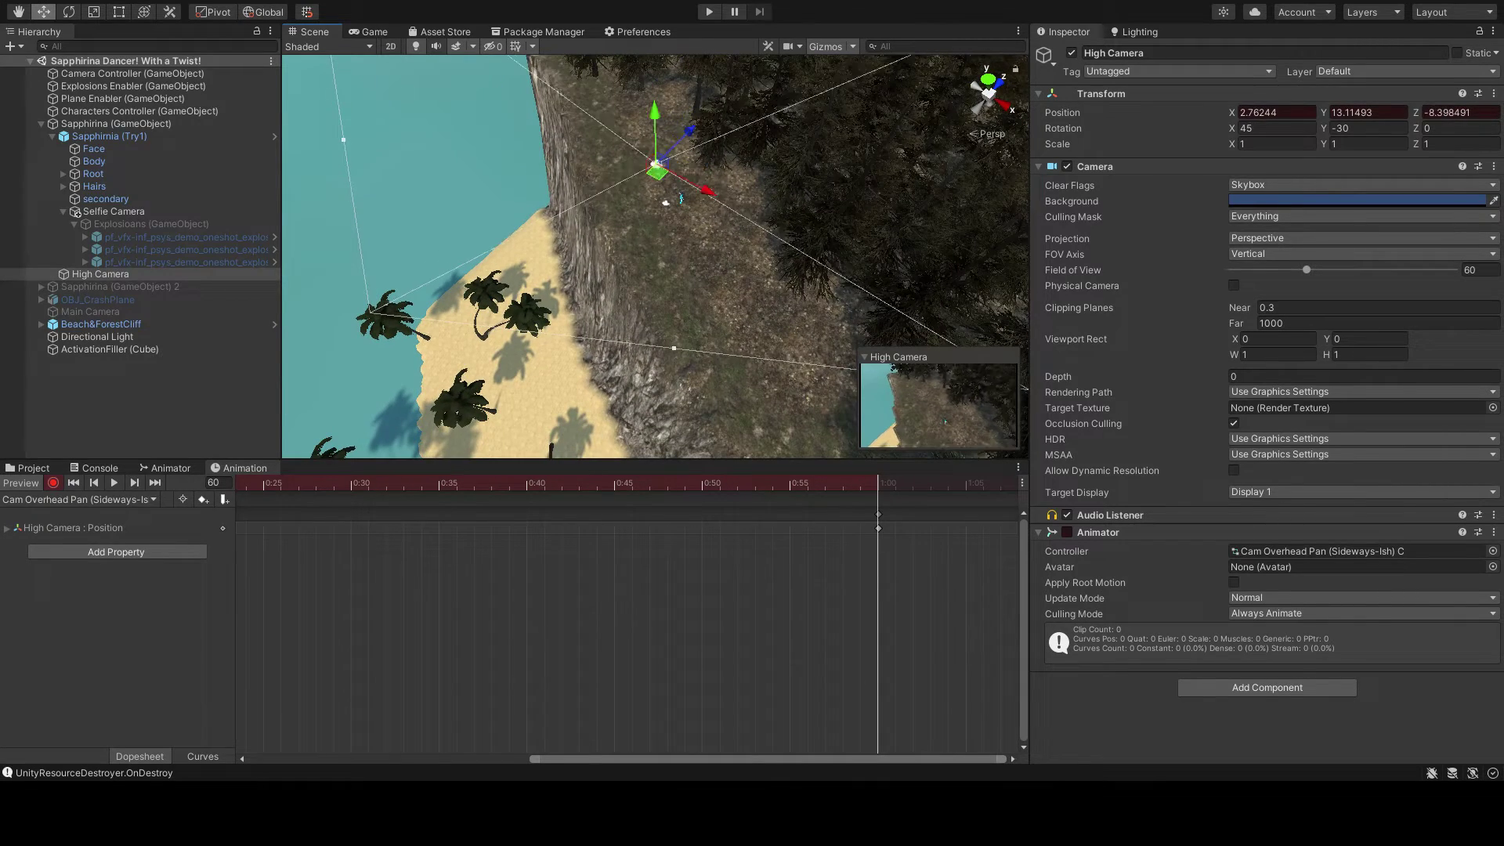
pyautogui.moveTo(877, 483); pyautogui.dragTo(271, 482)
# Step: Stretch the overhead pan by moving its end keyframe to about 9:30, previewing the camera motion along the way
pyautogui.scroll(-3, 271, 483)
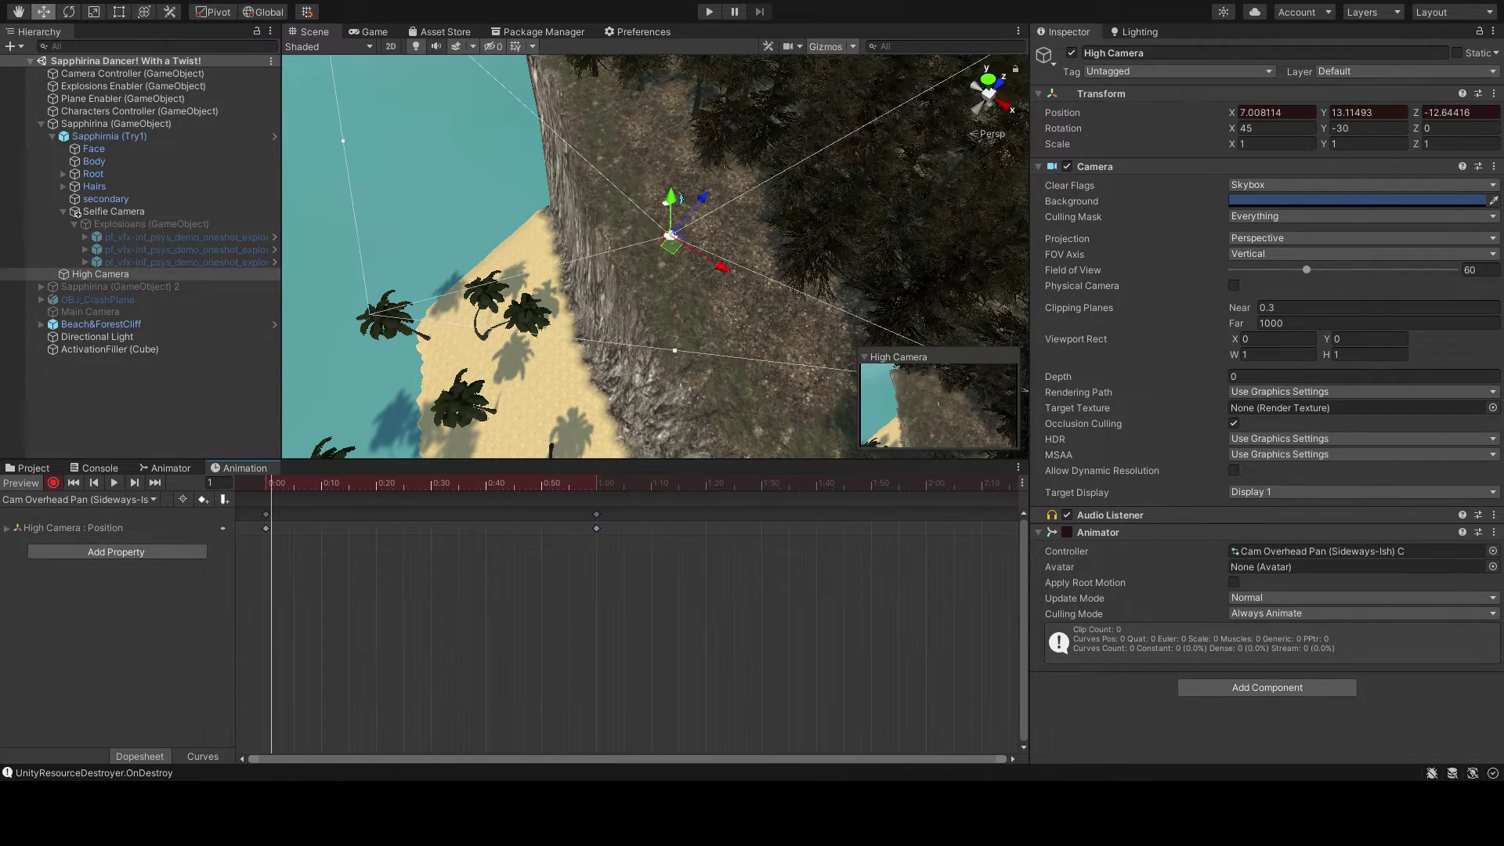
pyautogui.click(666, 483)
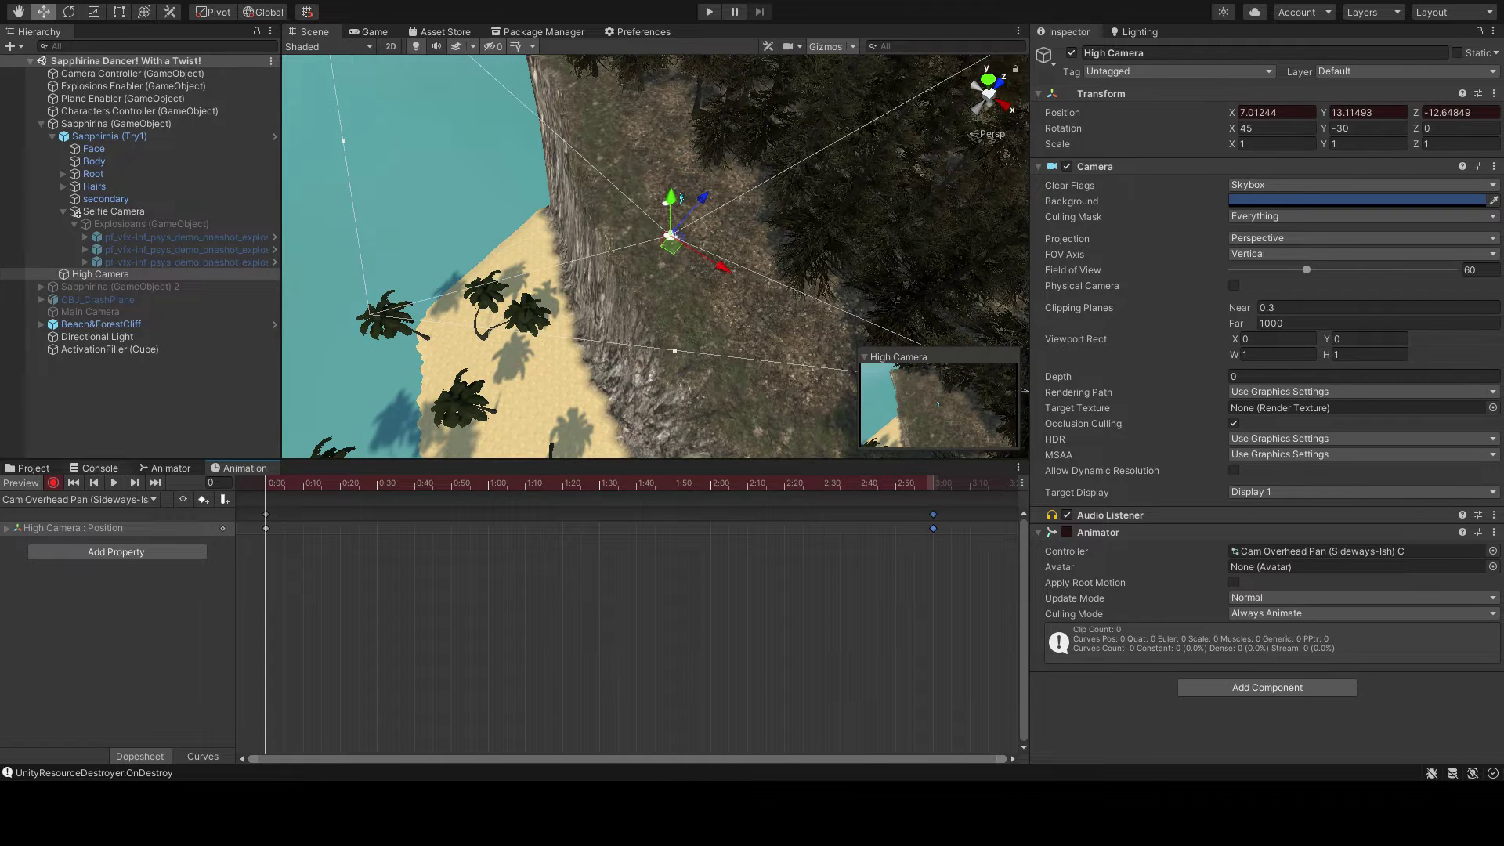
pyautogui.moveTo(576, 482); pyautogui.dragTo(502, 483)
pyautogui.scroll(-3, 502, 482)
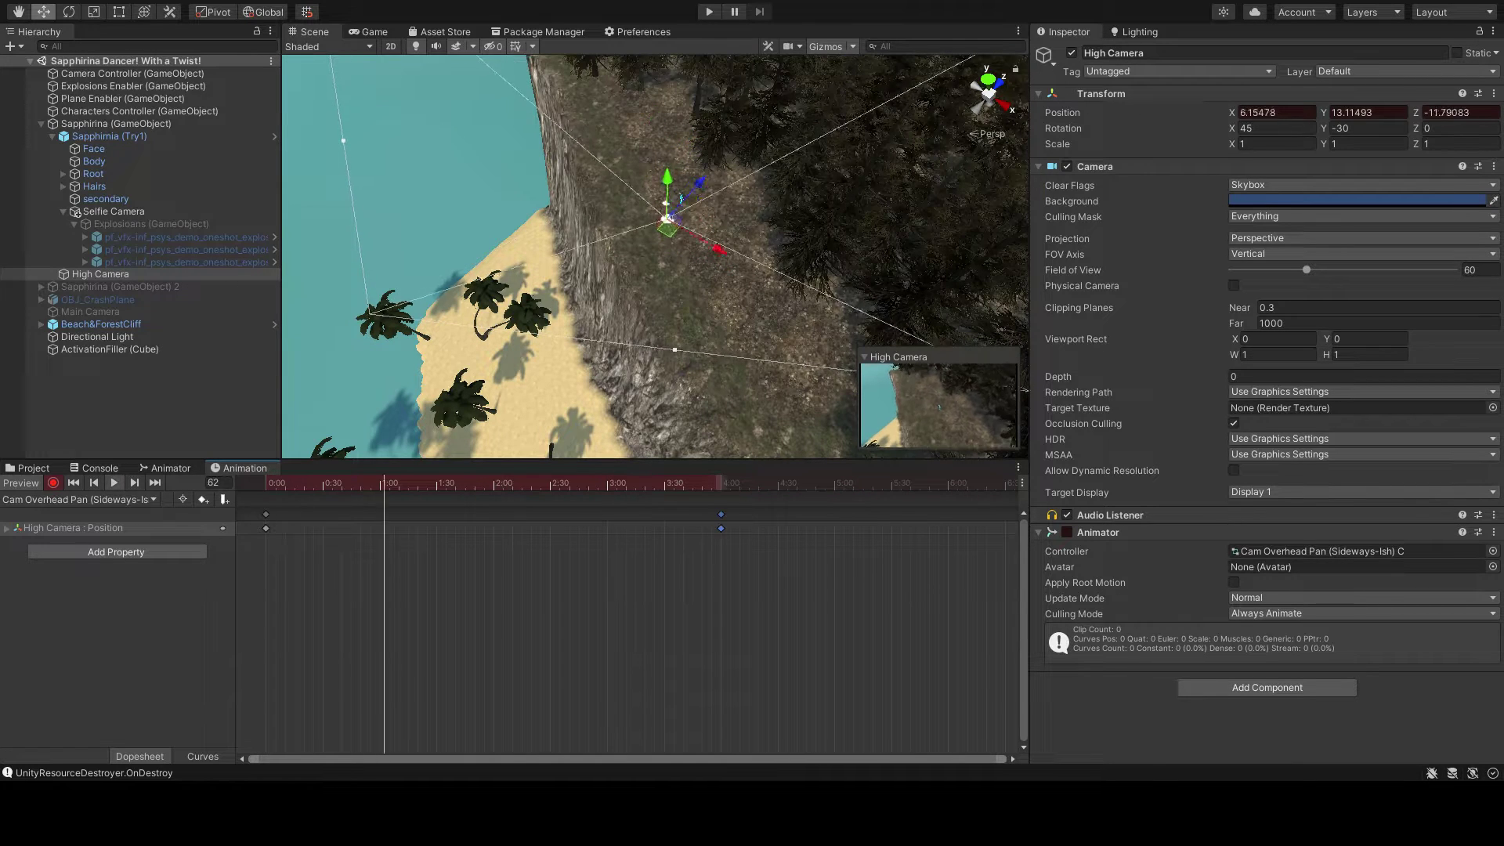
pyautogui.click(275, 483)
pyautogui.moveTo(721, 514); pyautogui.dragTo(773, 513)
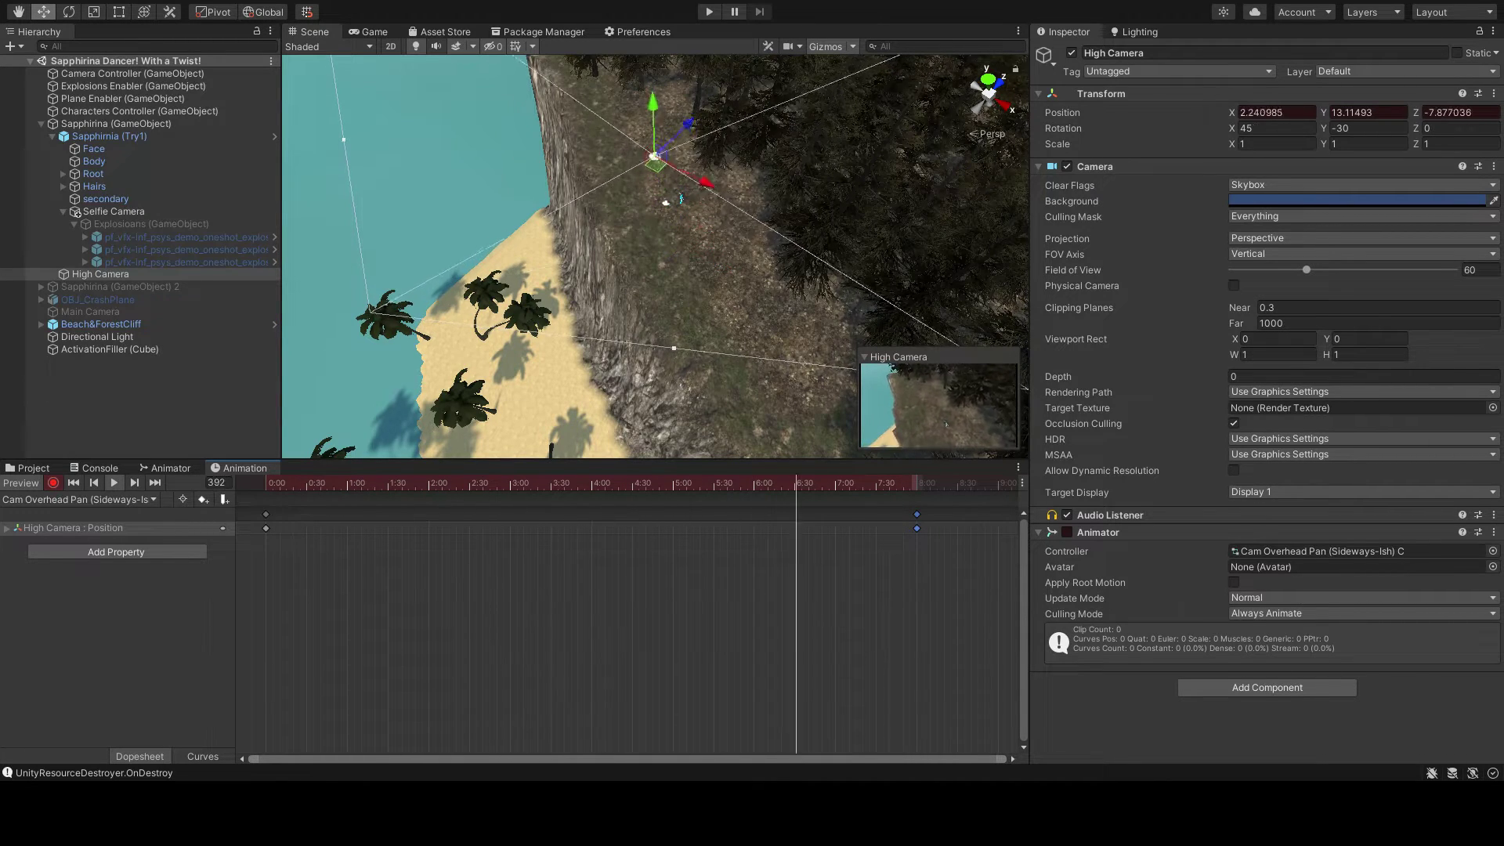
pyautogui.click(743, 482)
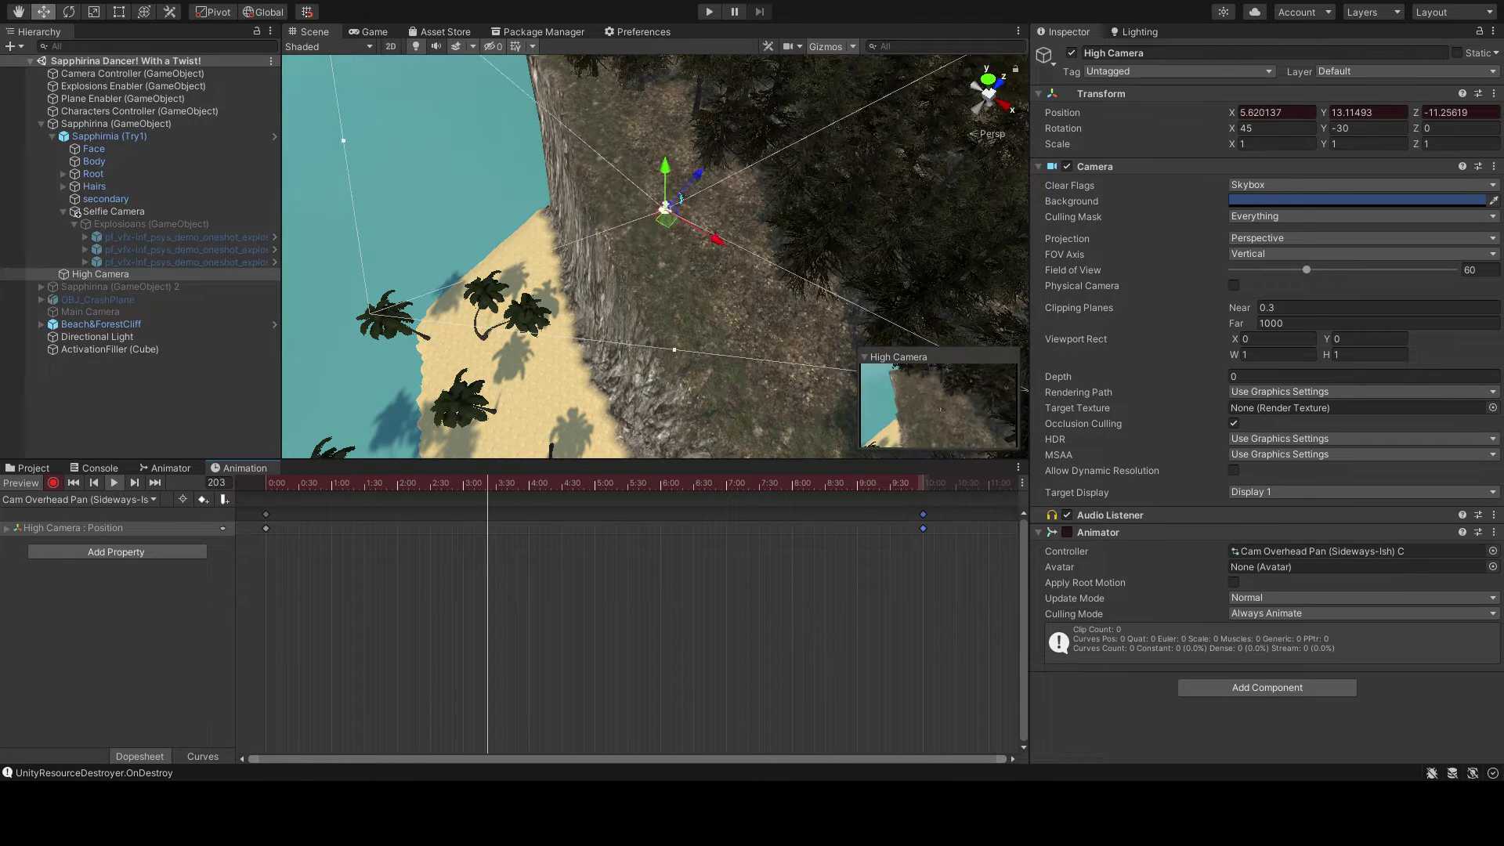
pyautogui.moveTo(862, 514); pyautogui.dragTo(857, 514)
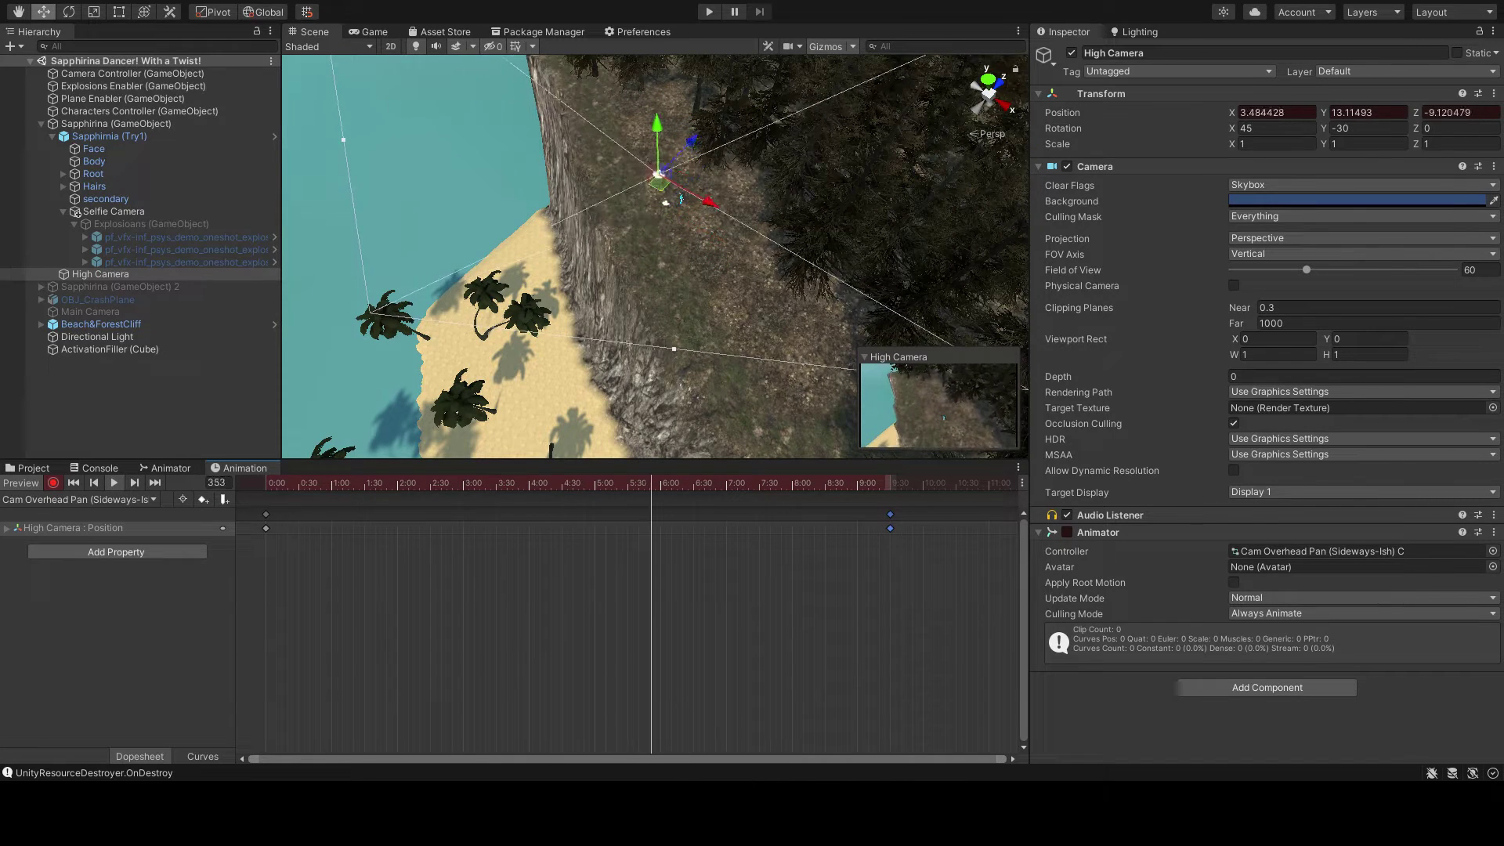
pyautogui.press('r')
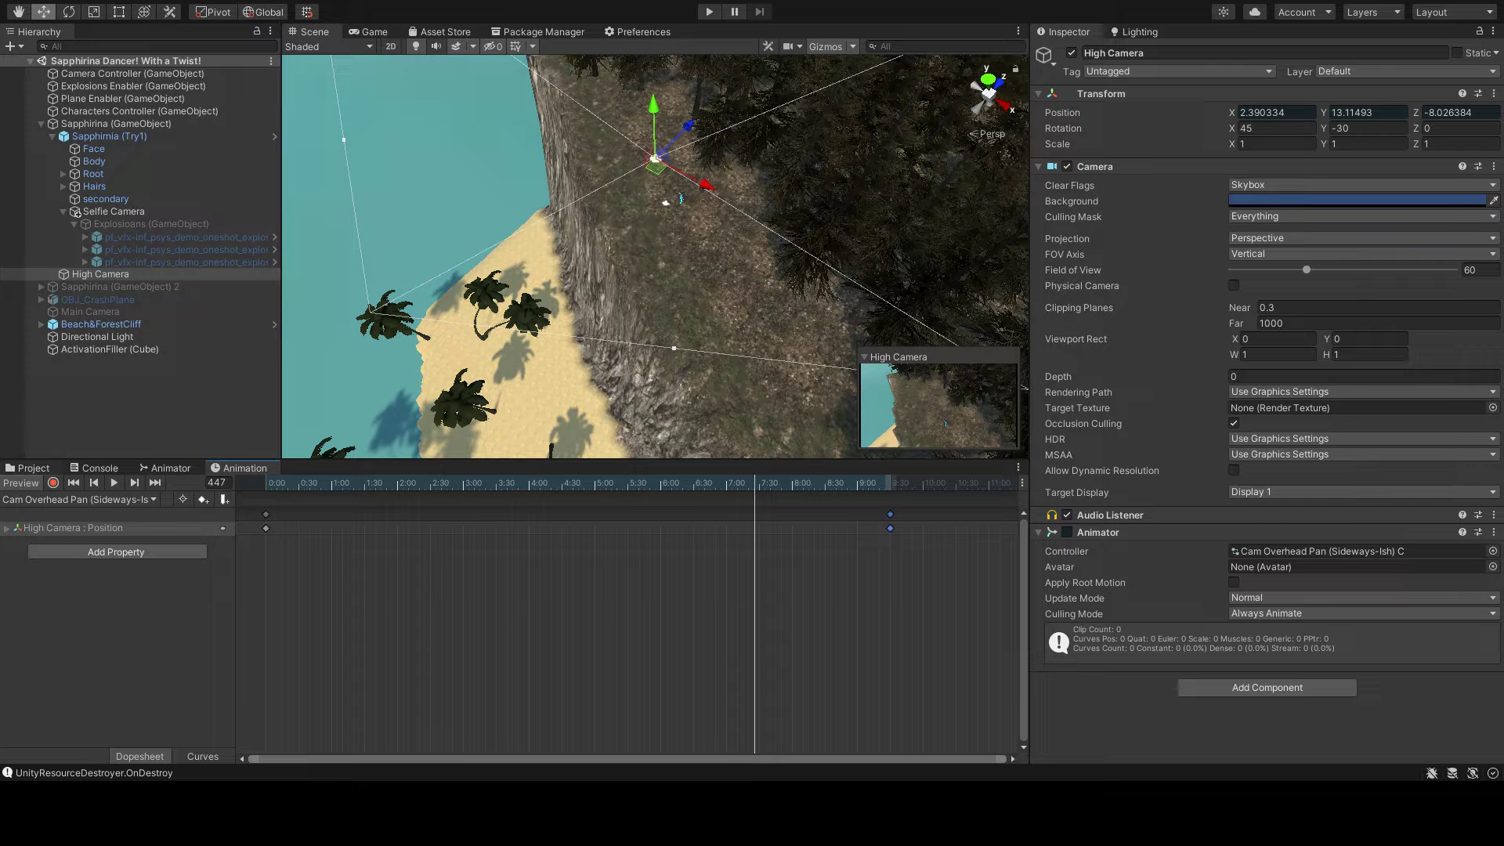
# Step: Deactivate the High Camera object
pyautogui.click(34, 468)
pyautogui.click(1071, 52)
pyautogui.click(117, 287)
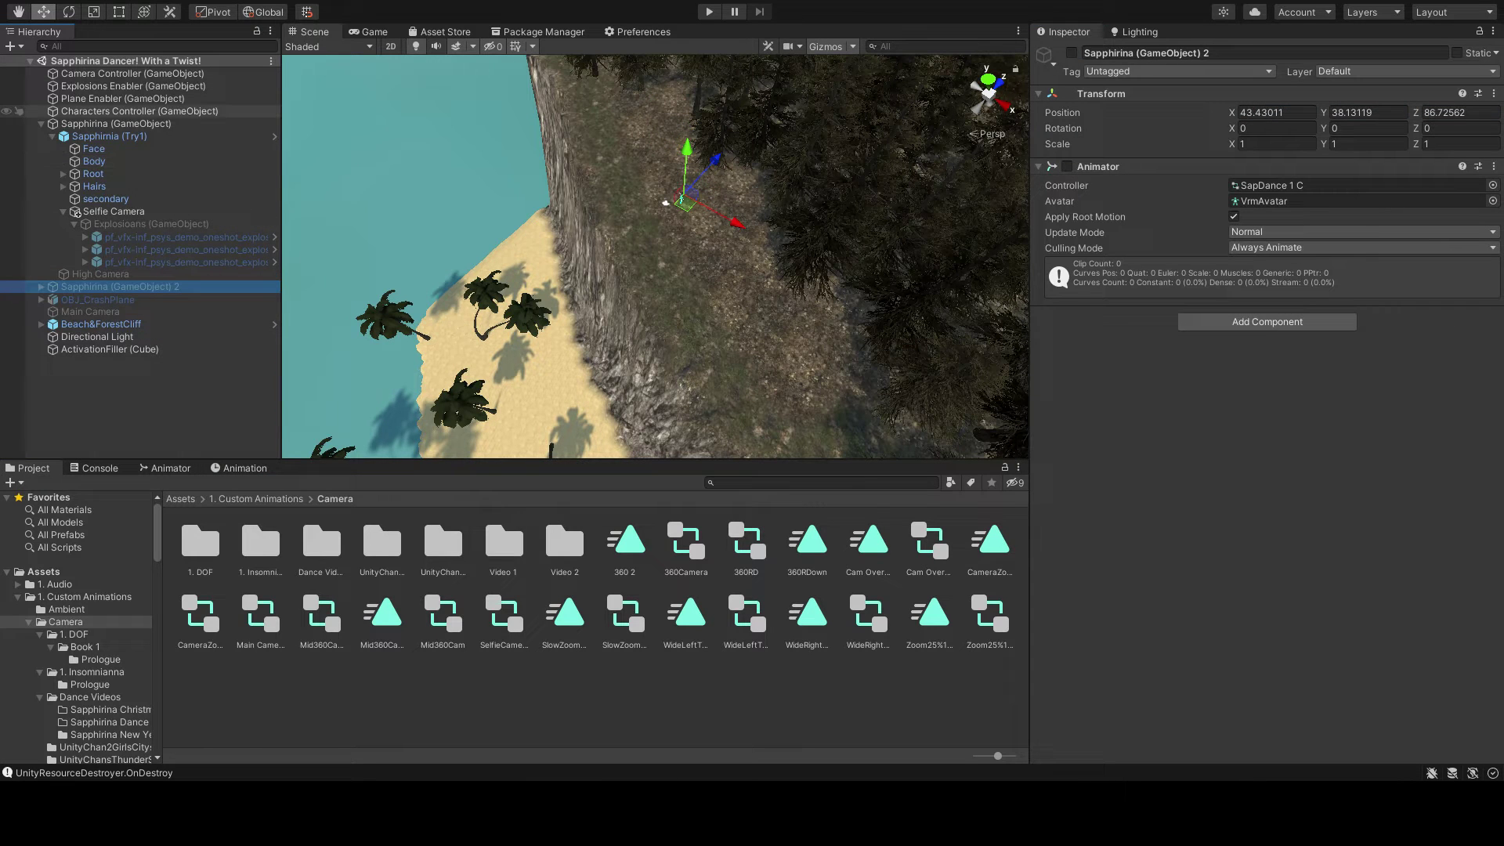
# Step: Set Timestamp 2 to 26.5 and Max Time 2 to 26.75 in the Camera Controller's Cam Switch script
pyautogui.click(126, 74)
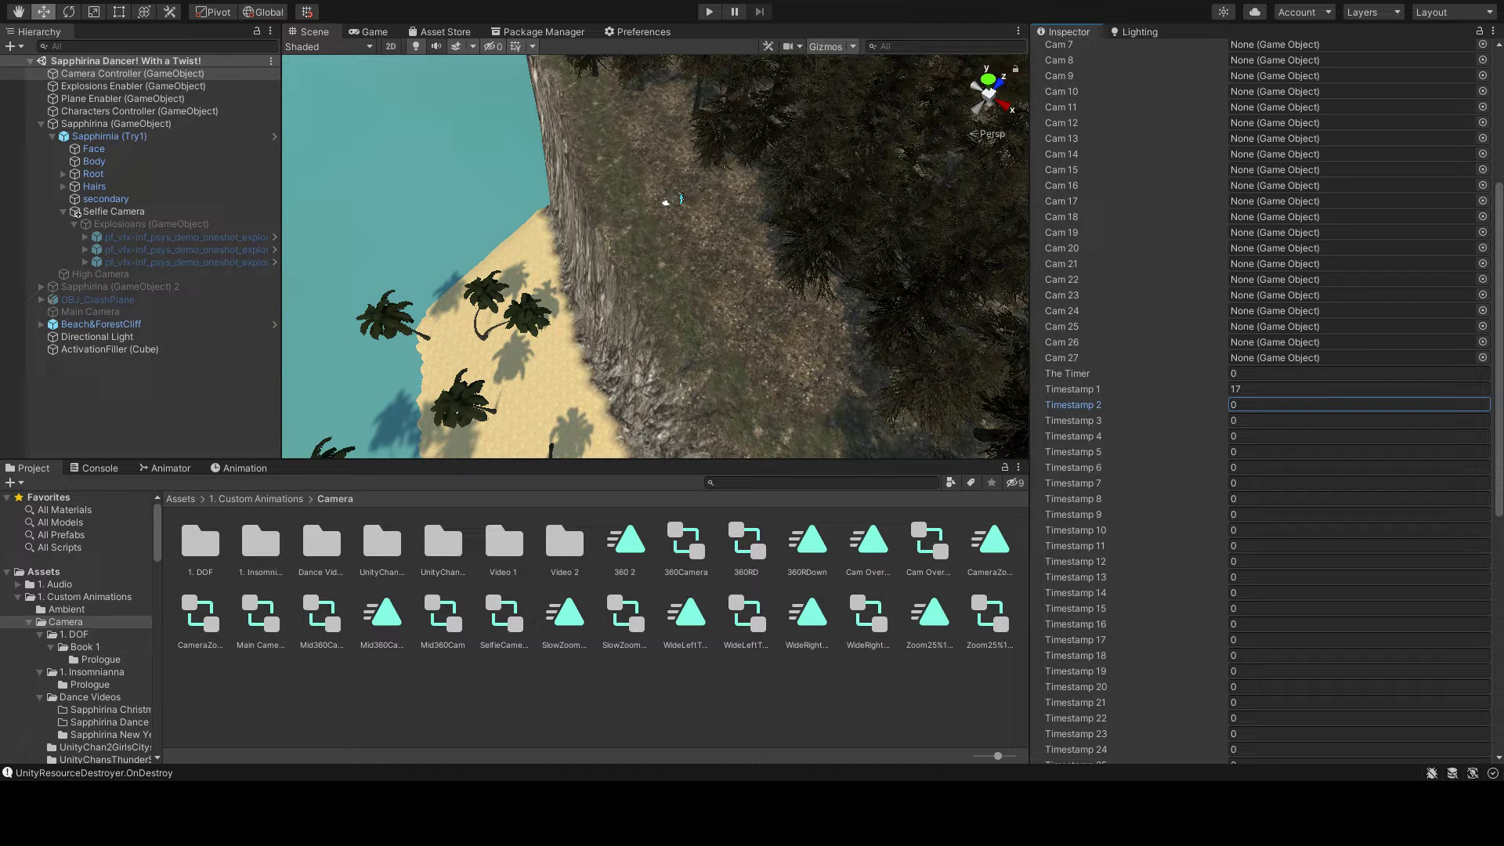
pyautogui.scroll(-9, 1265, 400)
pyautogui.click(1359, 389)
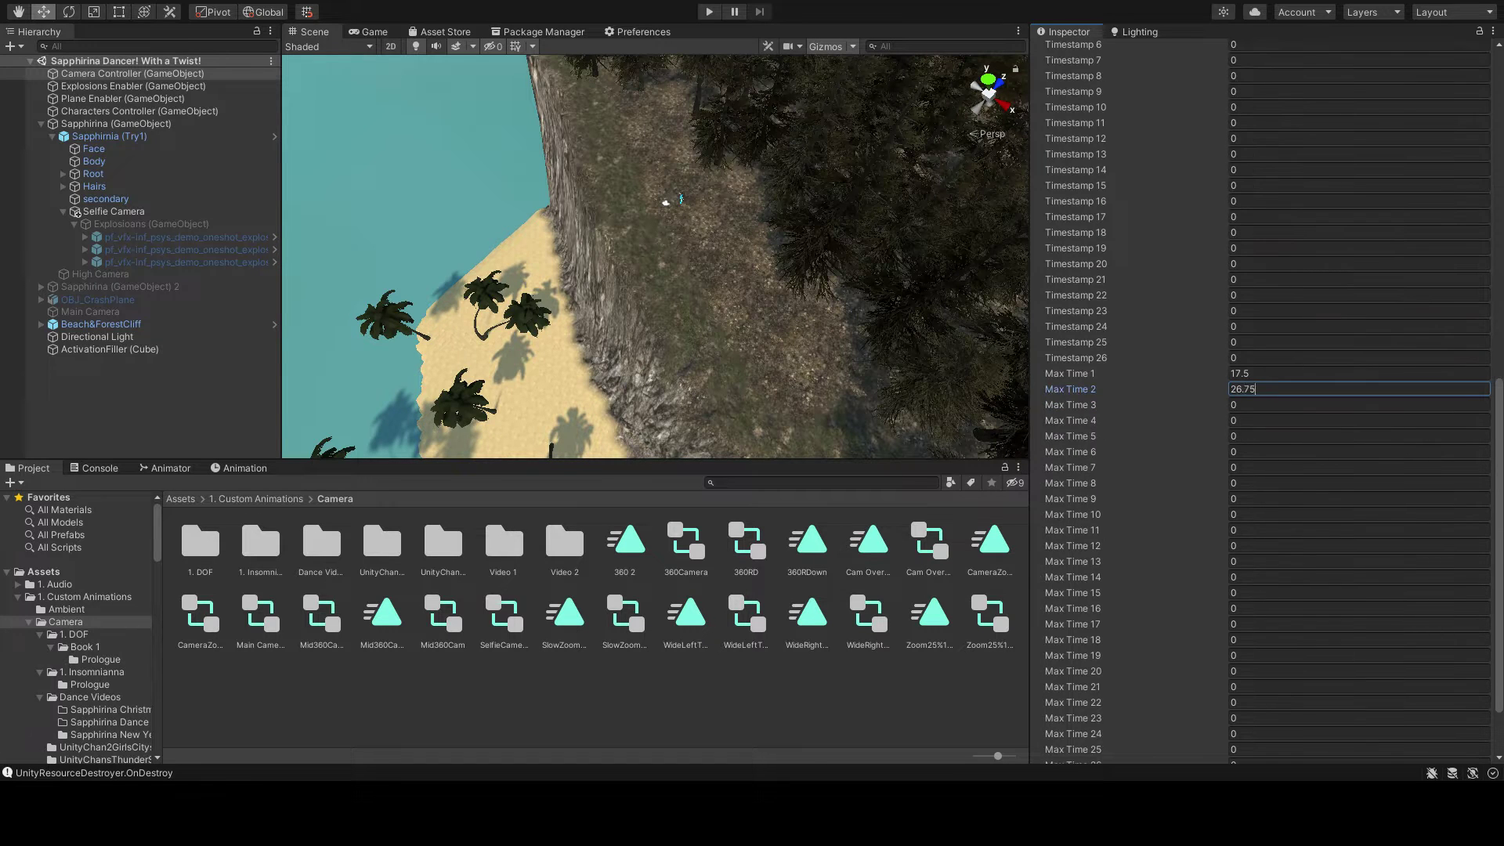
# Step: Assign the Selfie Camera of Sapphirina (GameObject) 2 as Cam 3 in the Camera Controller
pyautogui.click(666, 202)
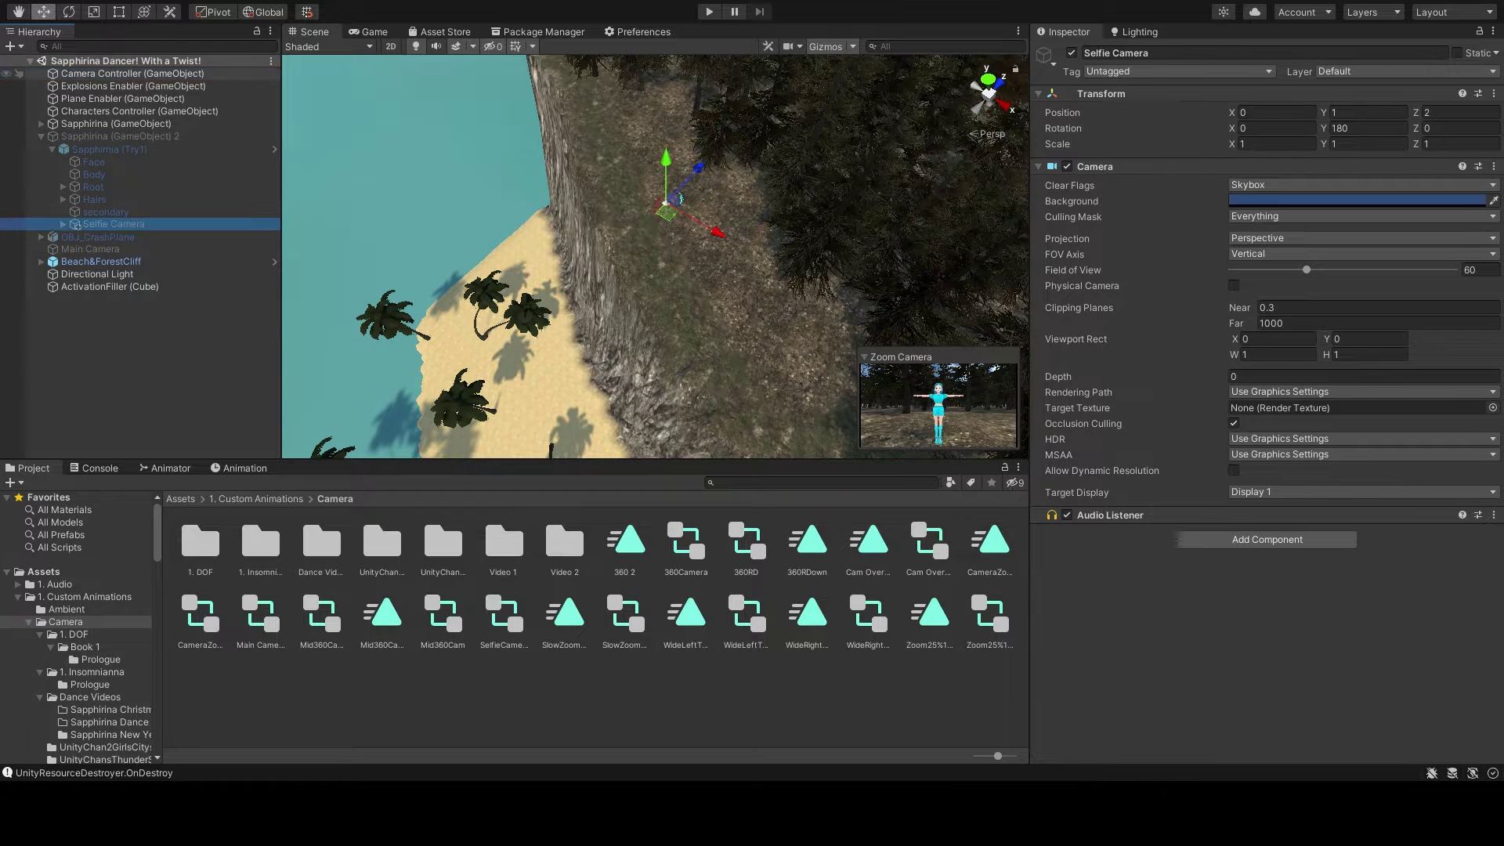
pyautogui.click(126, 73)
pyautogui.moveTo(611, 267); pyautogui.dragTo(548, 227, button='right')
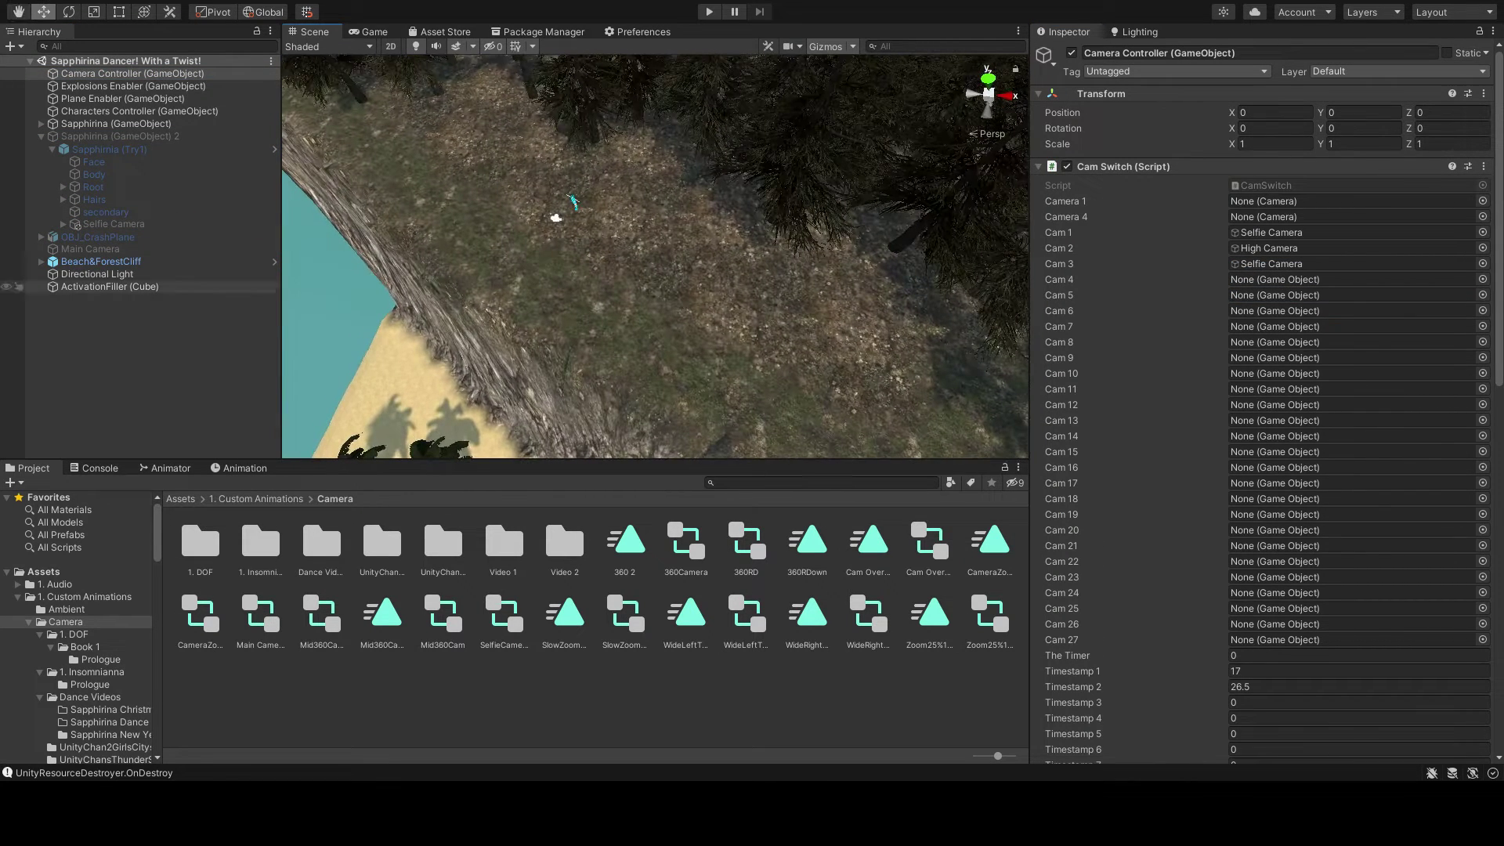
# Step: In the Characters Controller, assign Sapphirina (GameObject) 2 as Cam 3 and set Timestamp 2 to 26.5
pyautogui.click(139, 111)
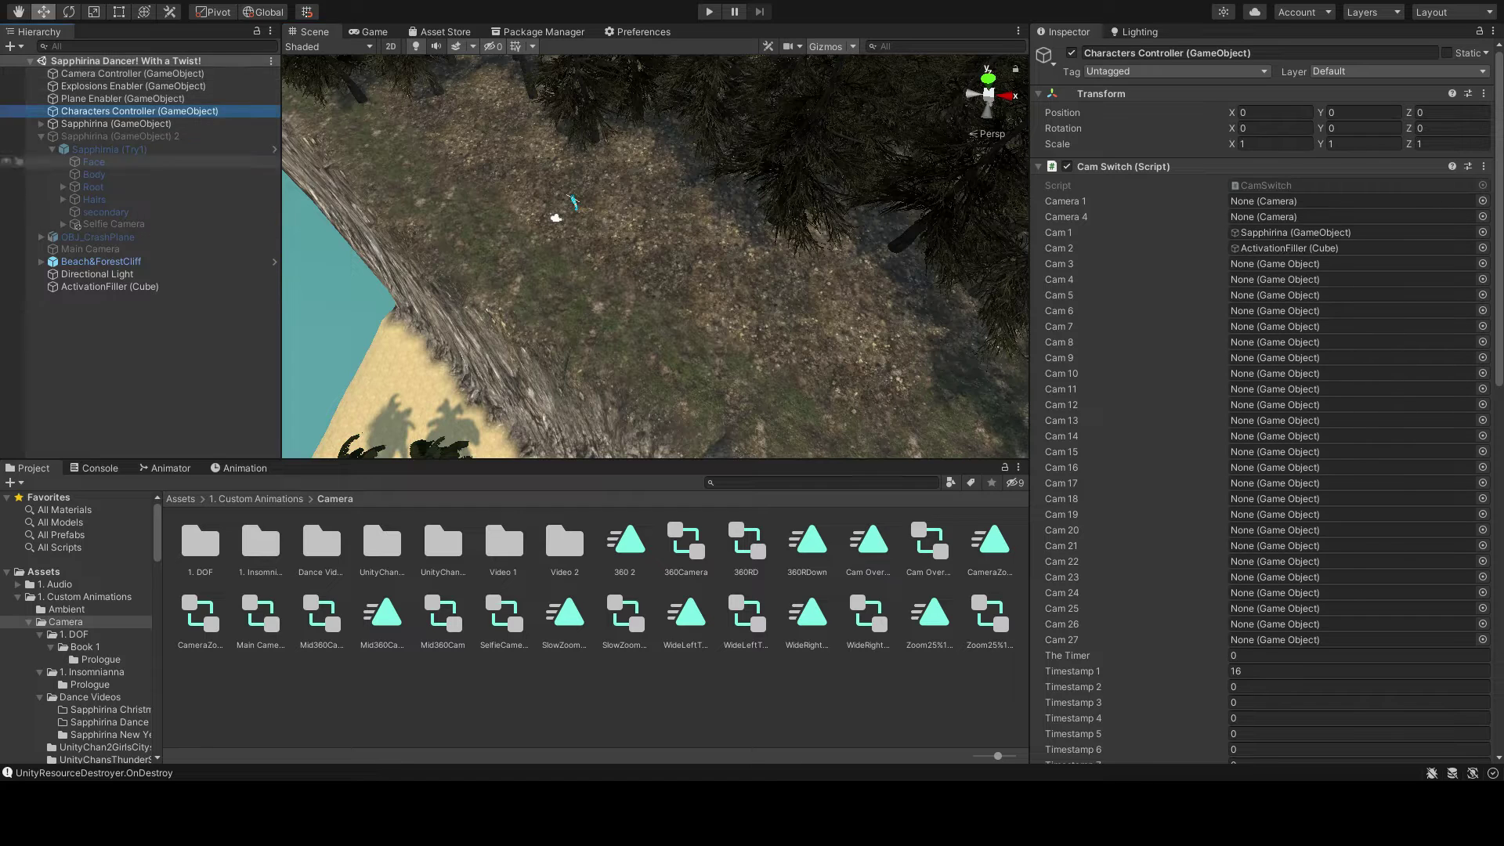
pyautogui.scroll(-6, 1261, 391)
pyautogui.scroll(-10, 1261, 401)
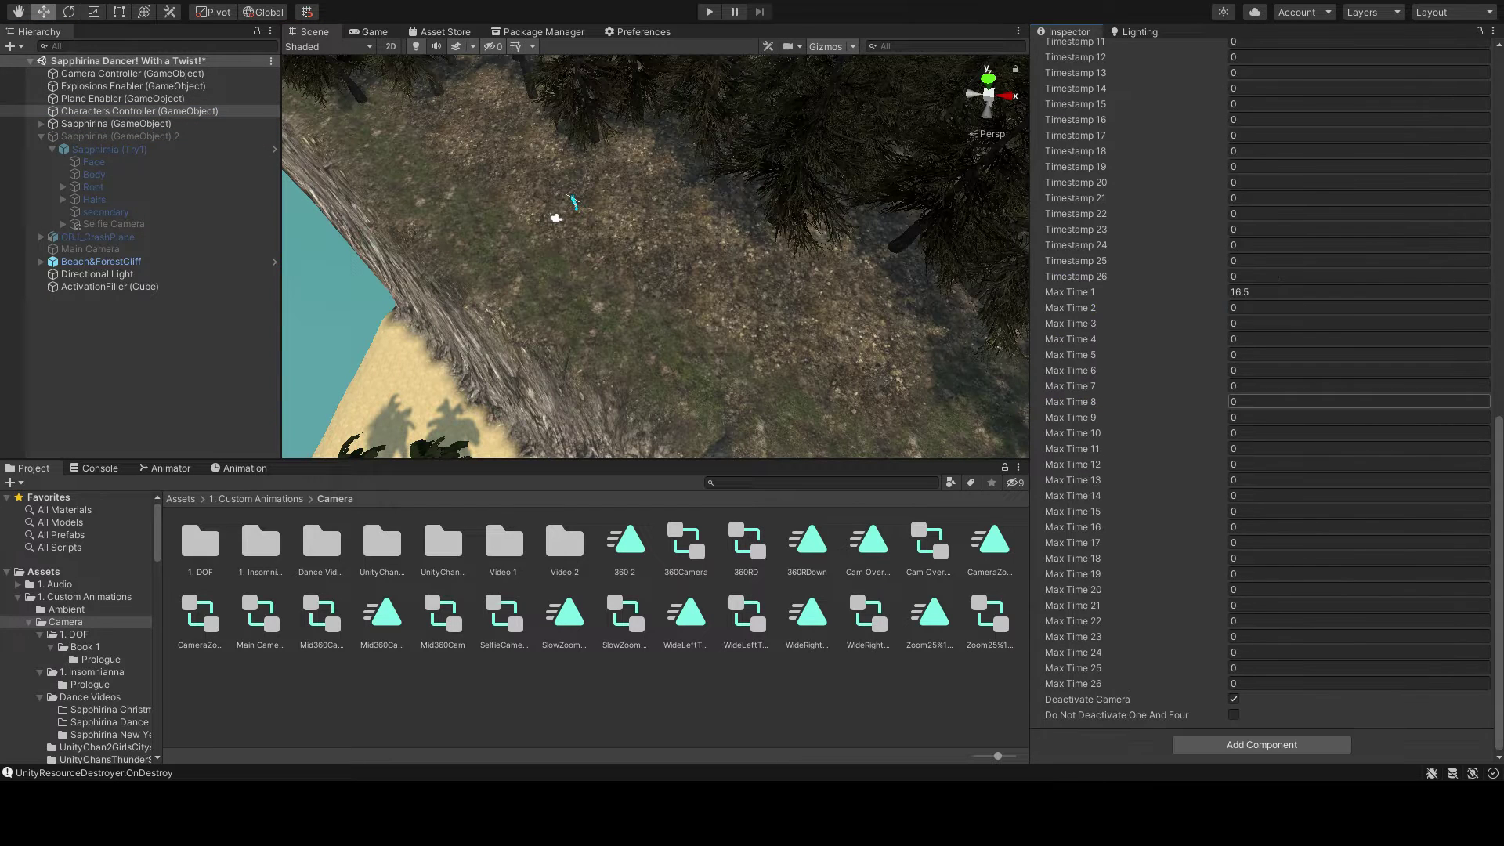
# Step: Play-test the scene to check the timed camera and character switches, and stop playback
pyautogui.hotkey('ctrl', 'p')
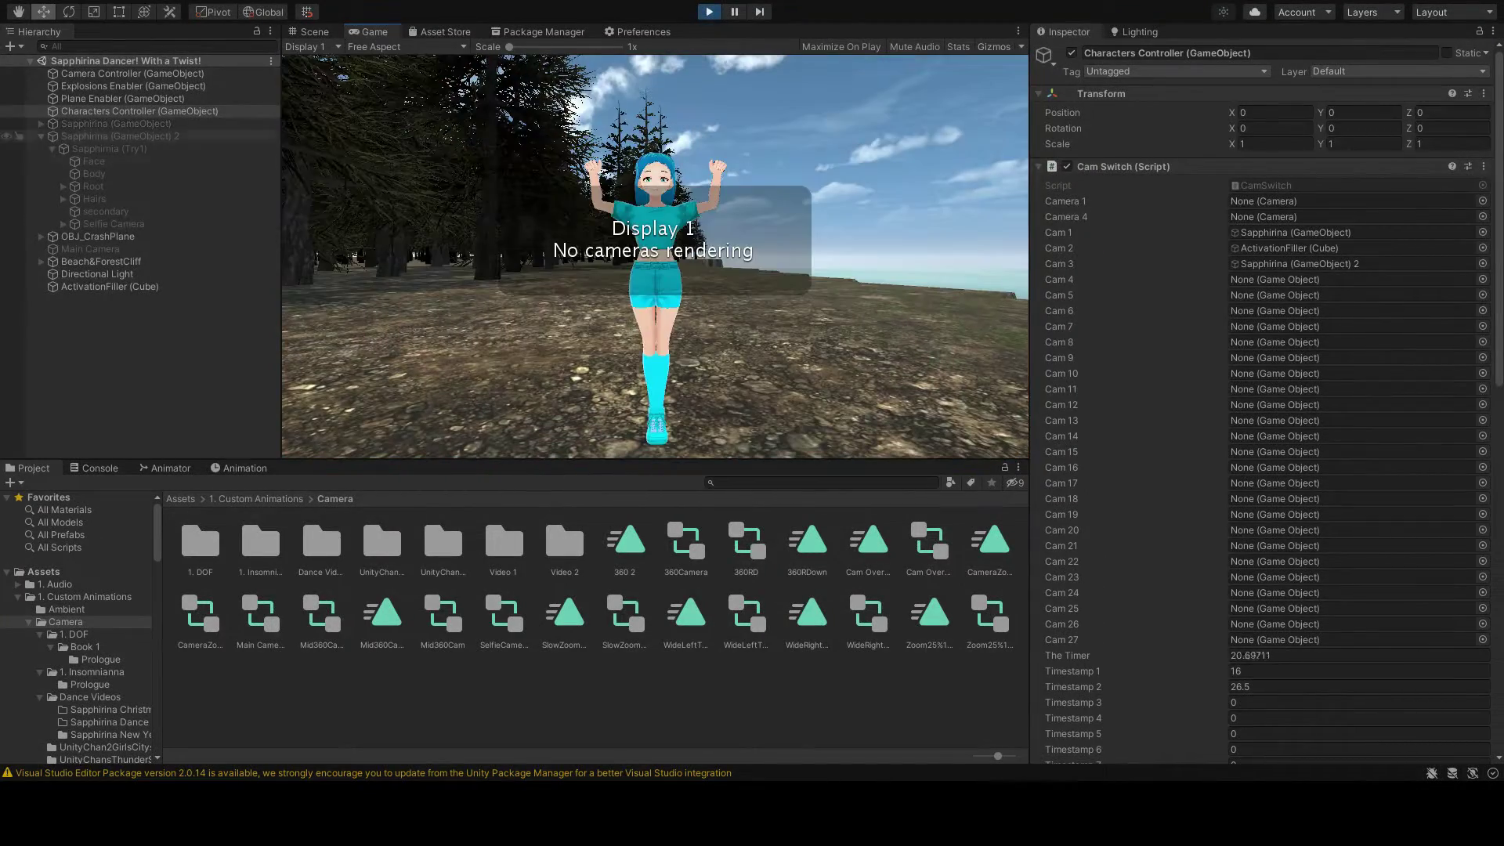
pyautogui.hotkey('ctrl', 'p')
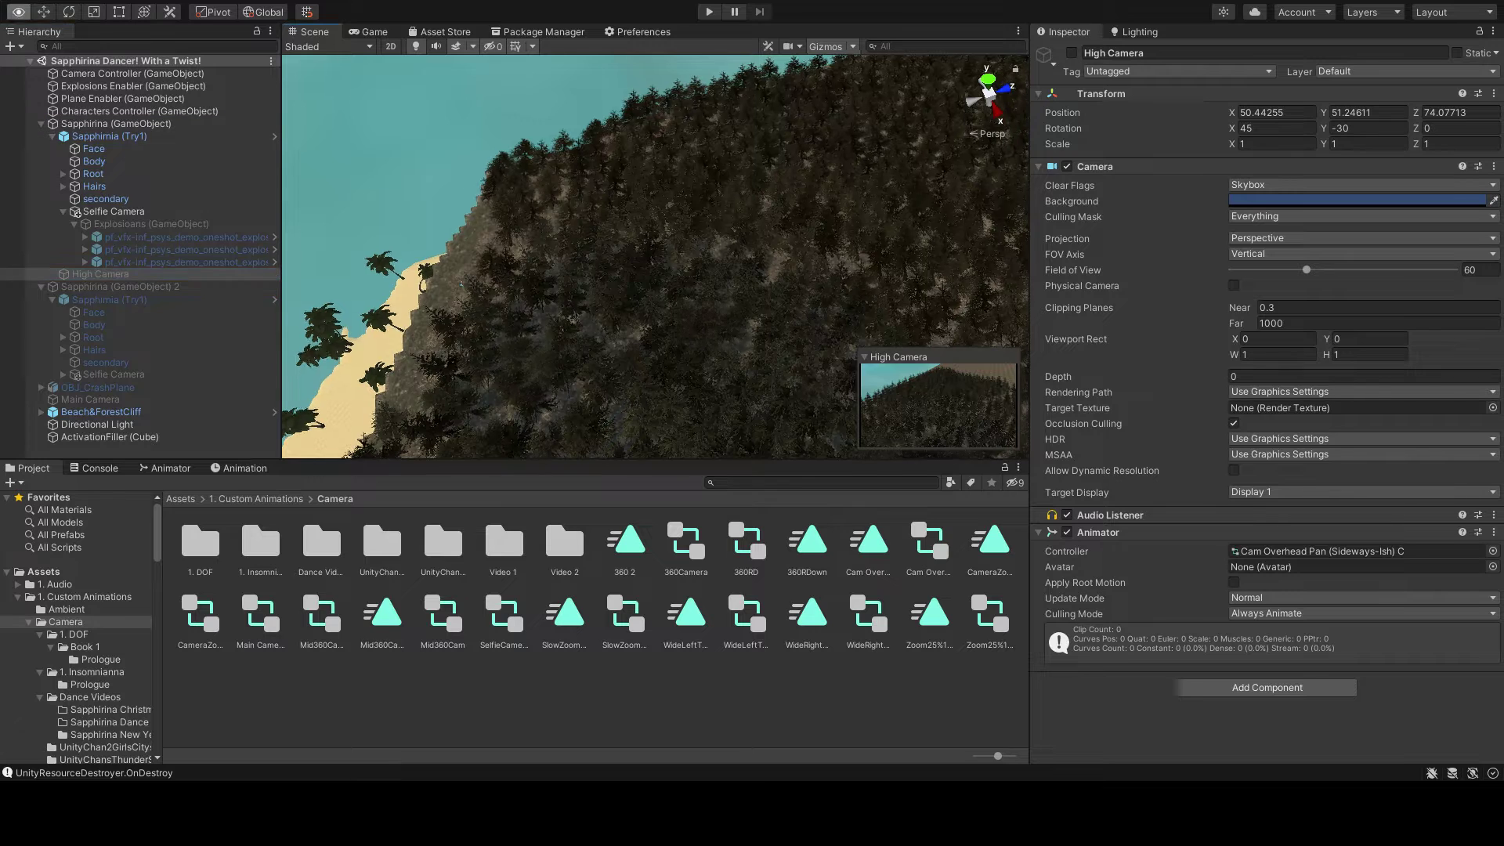
# Step: Create a cube named SapphirinaPos (Cube) and disable its Mesh Renderer and Box Collider
pyautogui.write('SapphirinaPos Cube)')
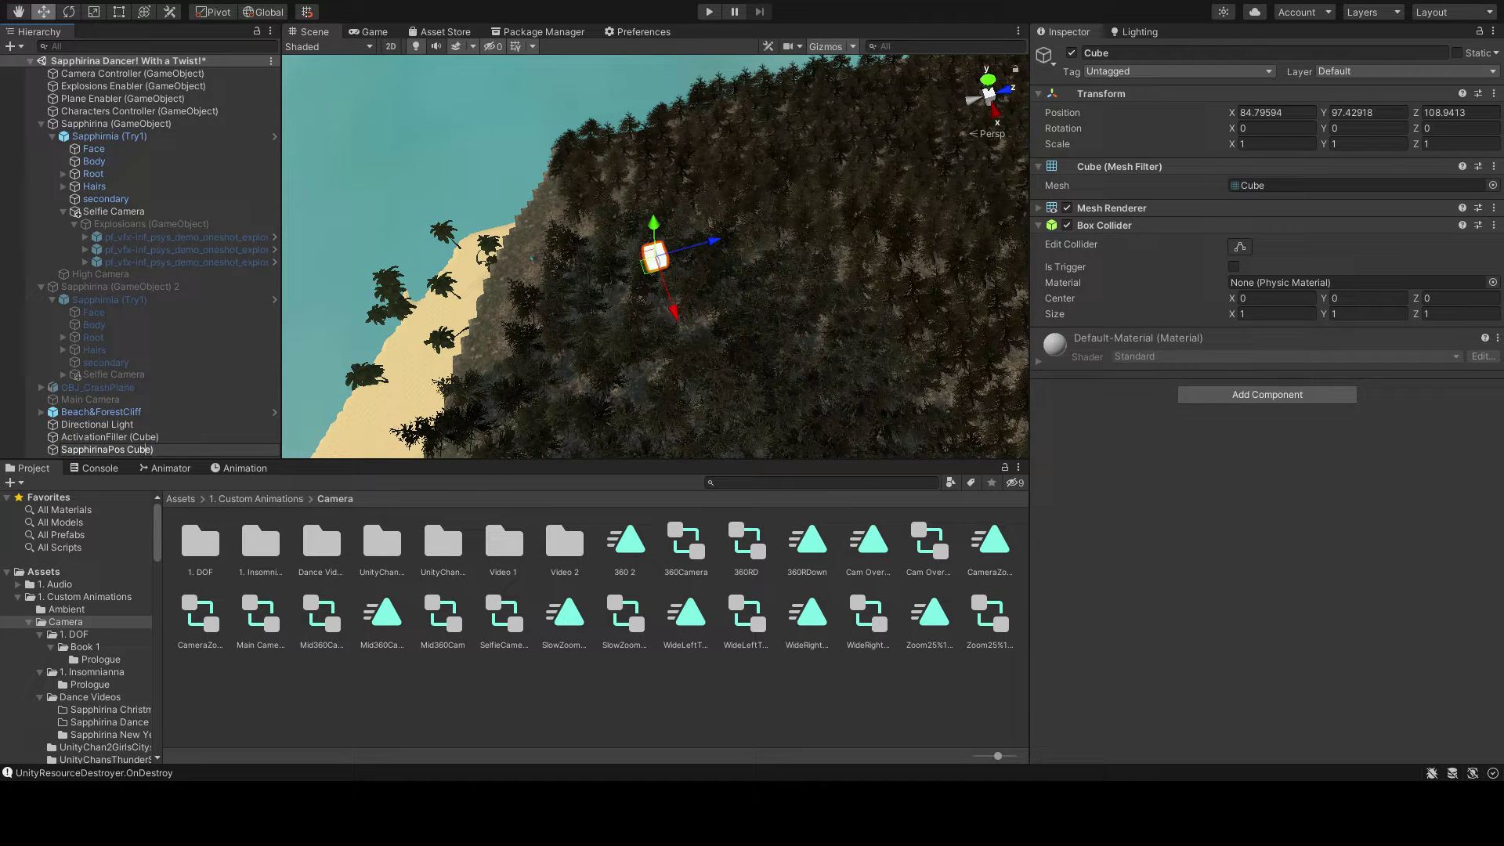
pyautogui.press('Return')
pyautogui.click(1067, 208)
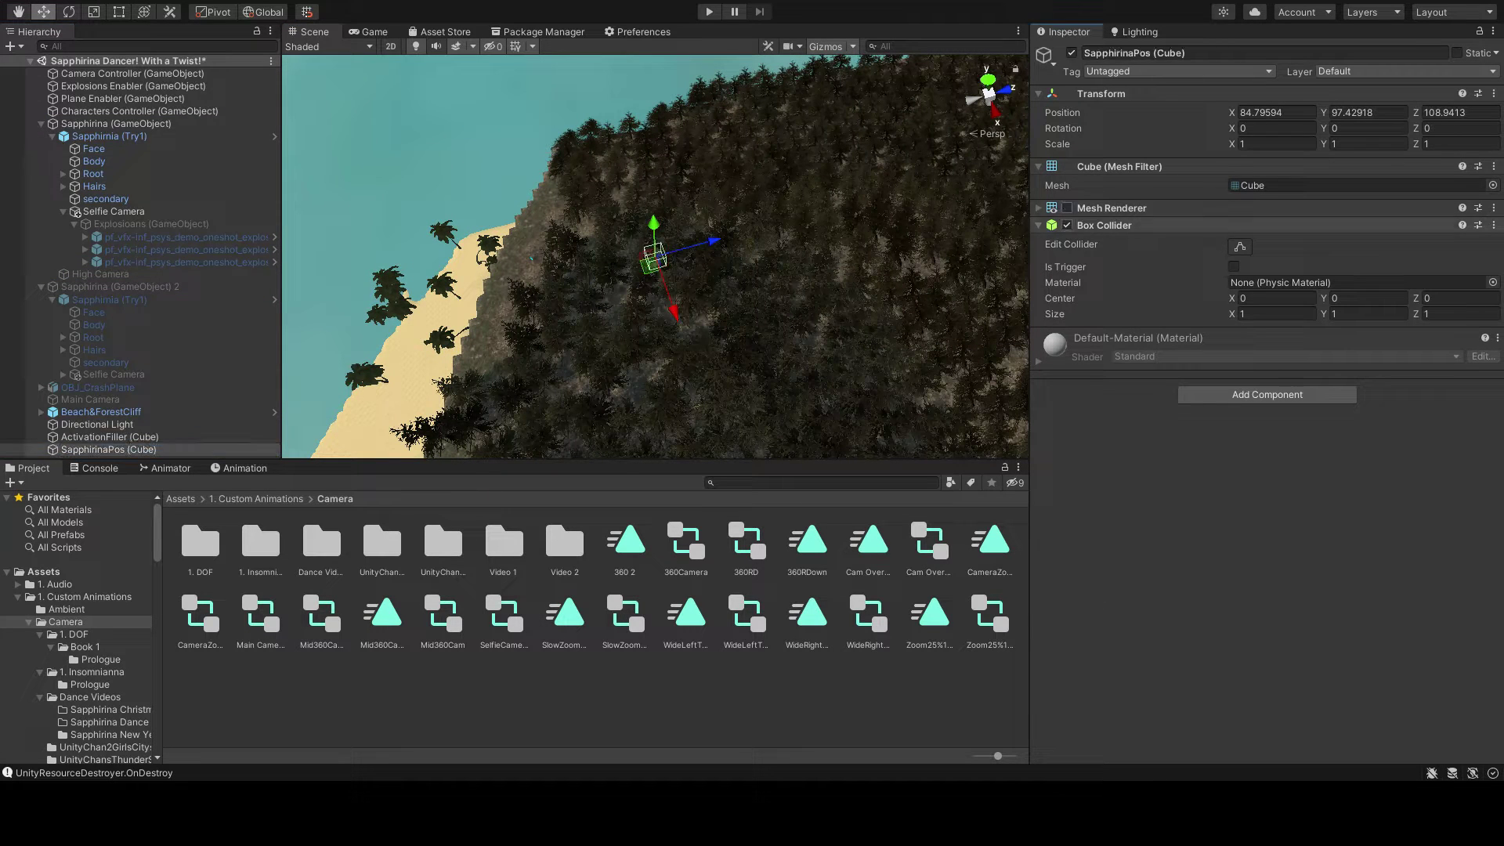
pyautogui.click(1067, 225)
# Step: Parent SapphirinaPos (Cube) under Sapphirina (GameObject) at position 0, 0, 0 and nest High Camera inside the cube
pyautogui.moveTo(106, 449); pyautogui.dragTo(116, 124)
pyautogui.click(1275, 112)
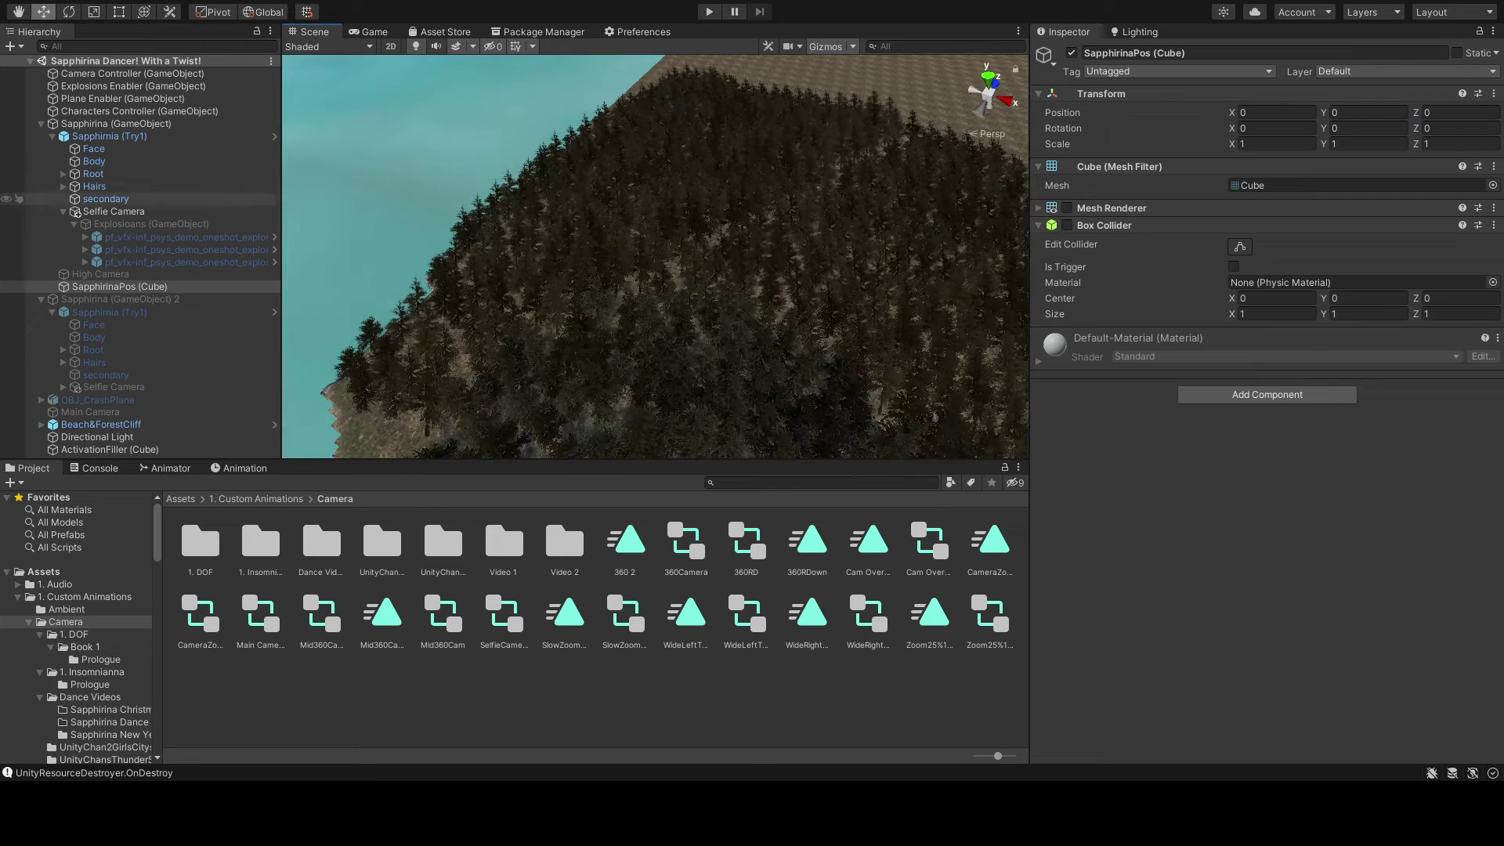
pyautogui.moveTo(100, 273); pyautogui.dragTo(119, 286)
pyautogui.click(118, 273)
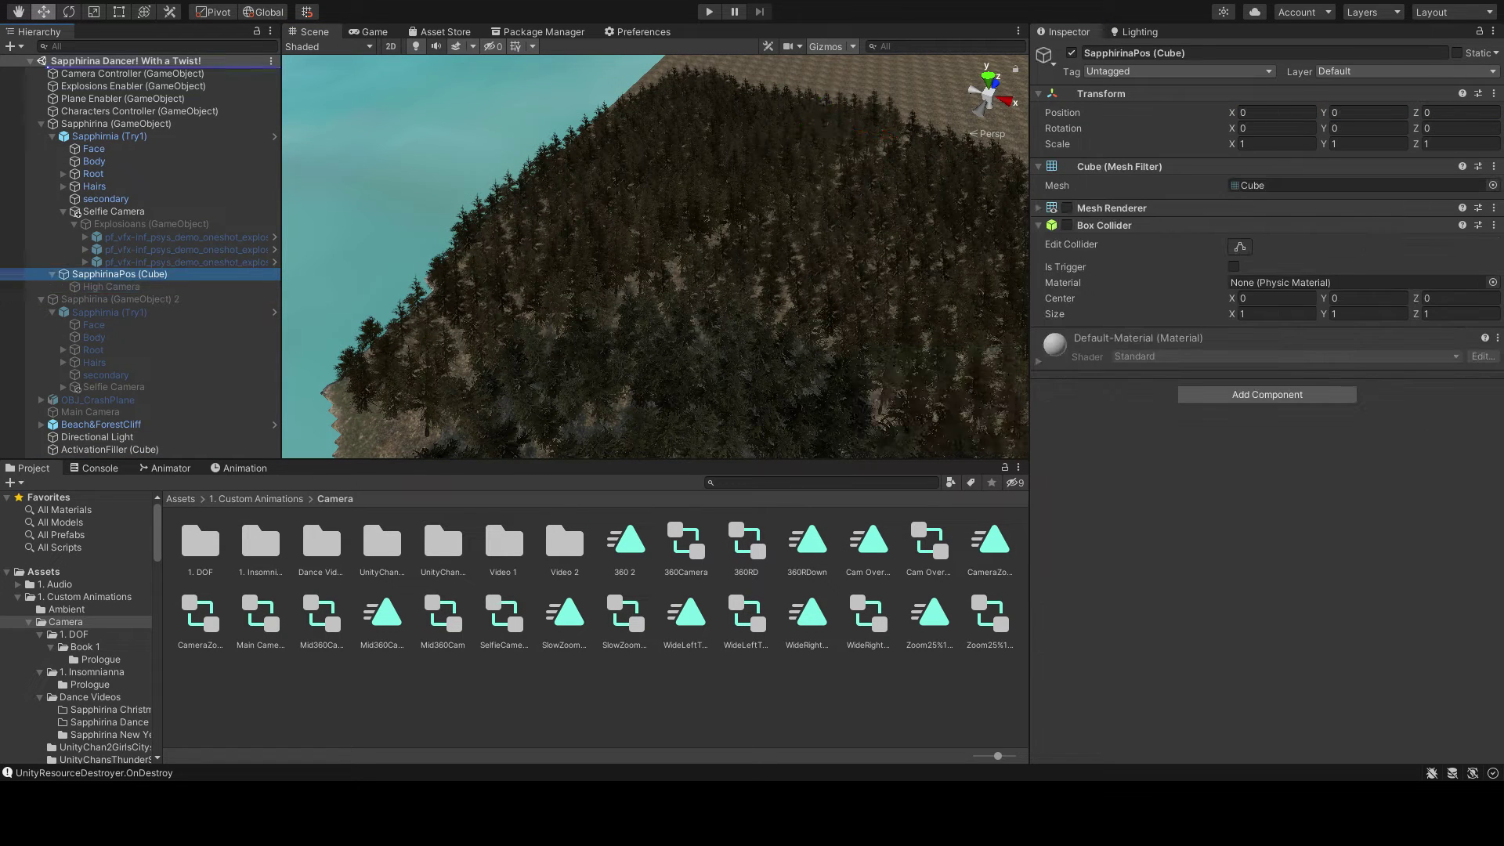
# Step: Move SapphirinaPos (Cube), with High Camera inside it, out of Sapphirina (GameObject) to the scene's top level
pyautogui.click(40, 123)
pyautogui.press('f')
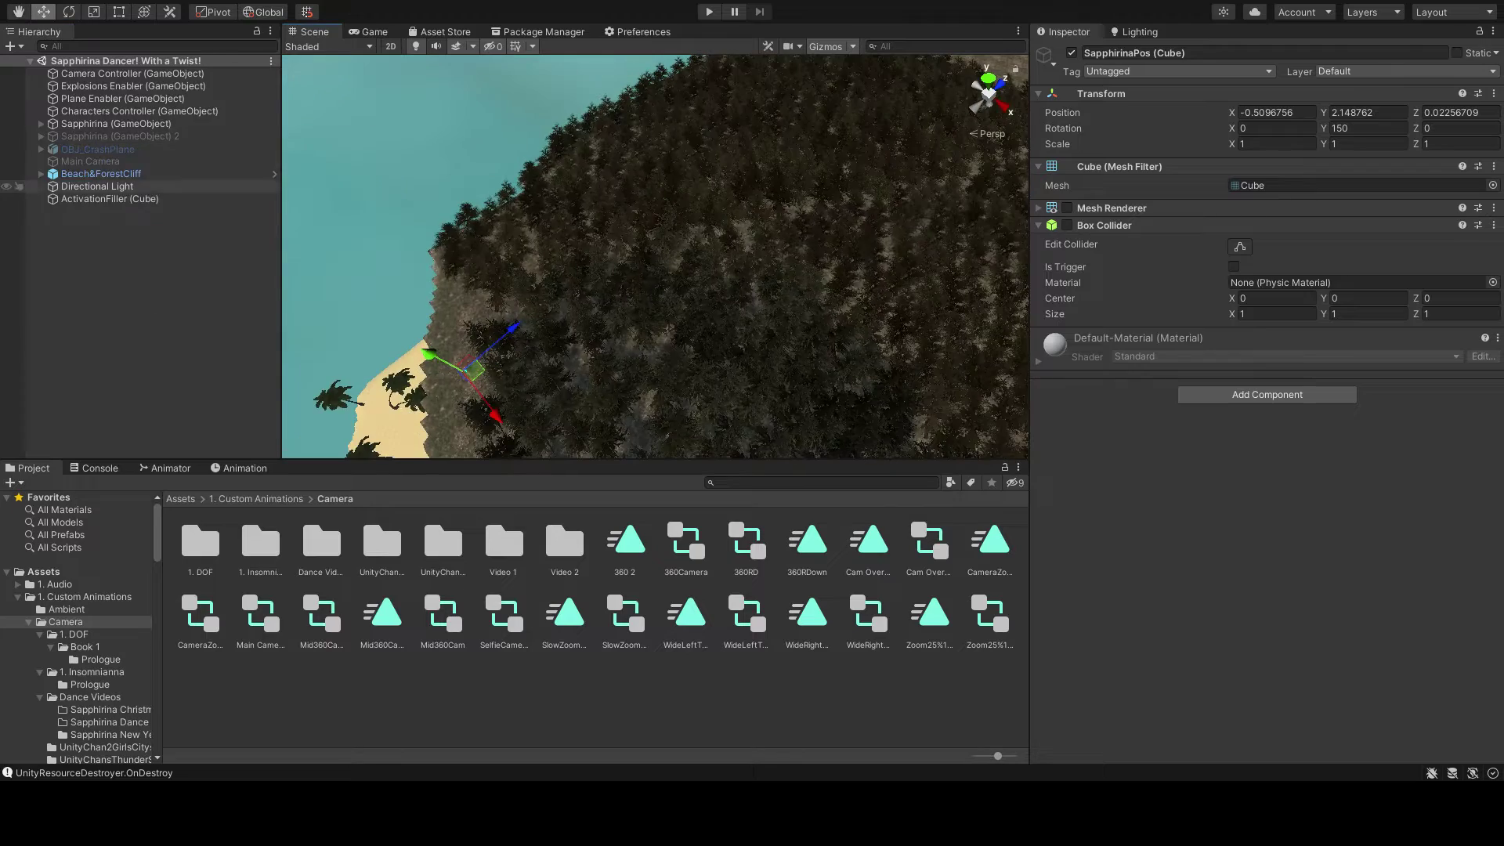
pyautogui.hotkey('ctrl', 'z')
pyautogui.hotkey('ctrl', 'z')
pyautogui.hotkey('ctrl', 'z')
pyautogui.press('f')
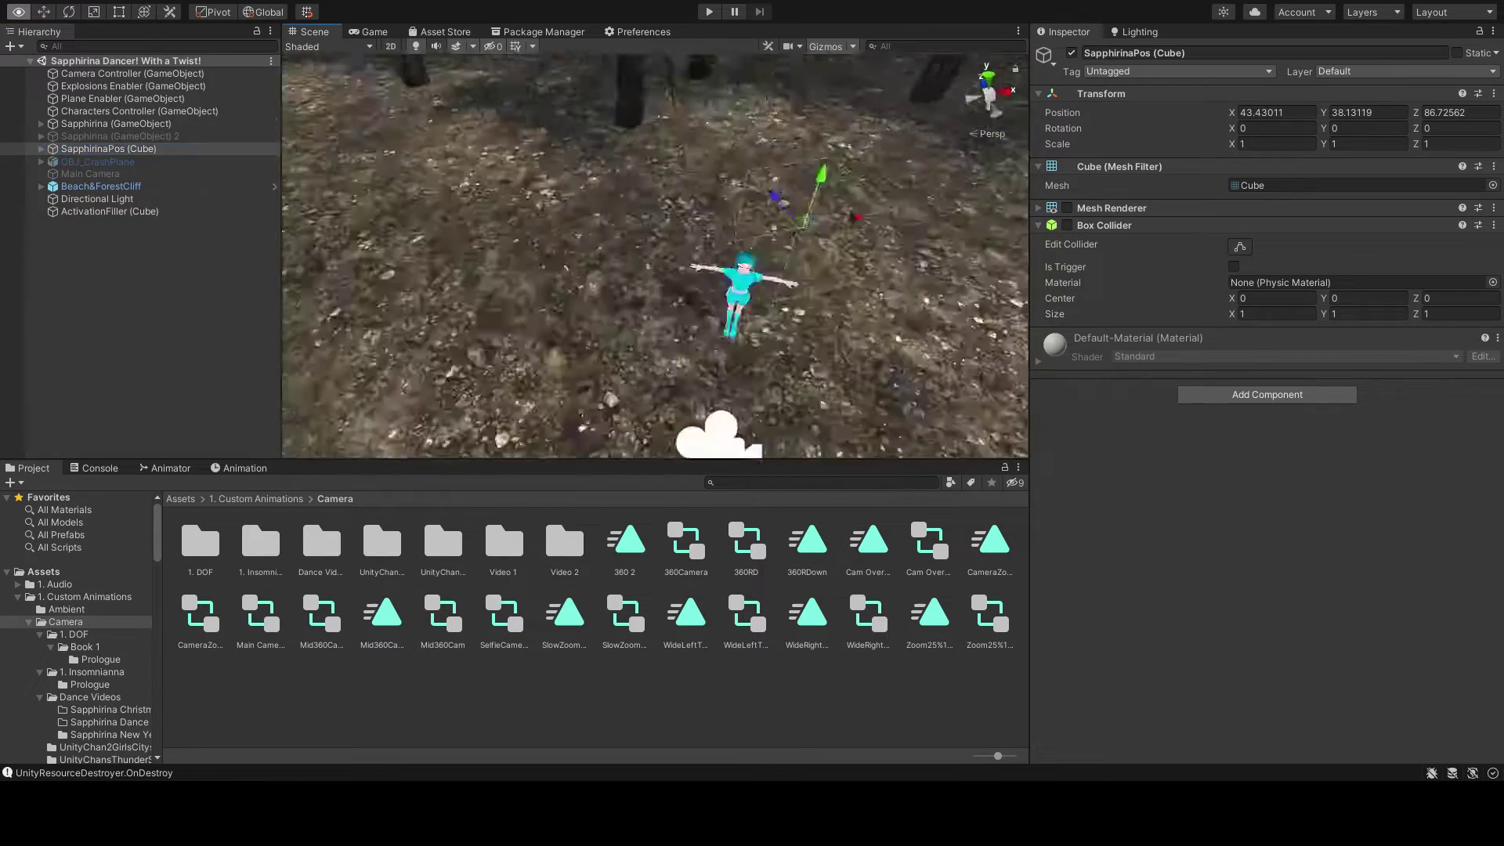
# Step: Position the top-level SapphirinaPos (Cube) at the character's feet, at X 43, Y 35.98243, Z 87 with zero rotation
pyautogui.hotkey('ctrl', 'y')
pyautogui.hotkey('ctrl', 'y')
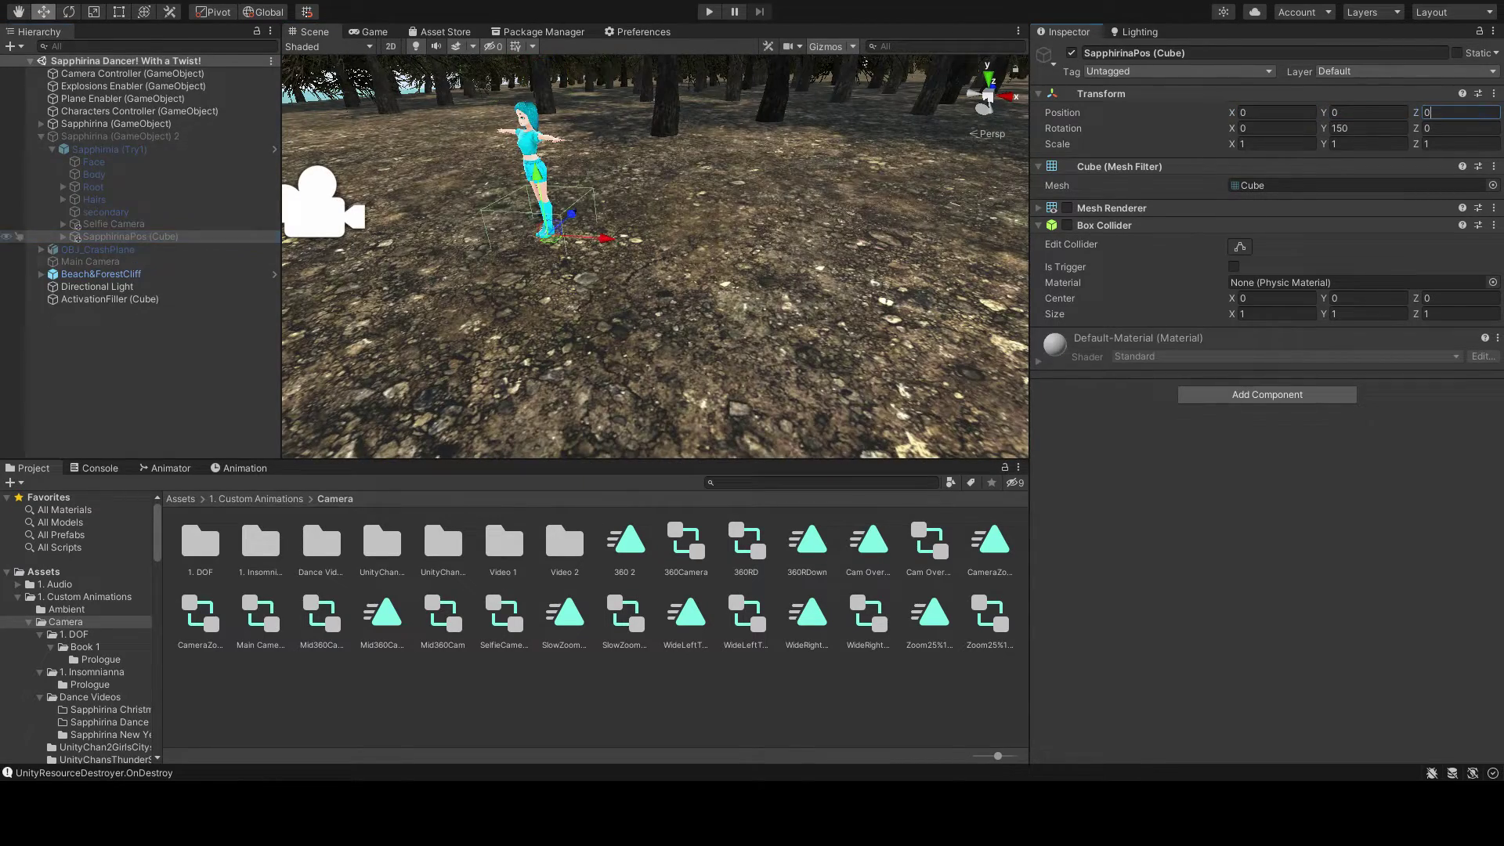
pyautogui.hotkey('ctrl', 'z')
pyautogui.hotkey('ctrl', 'y')
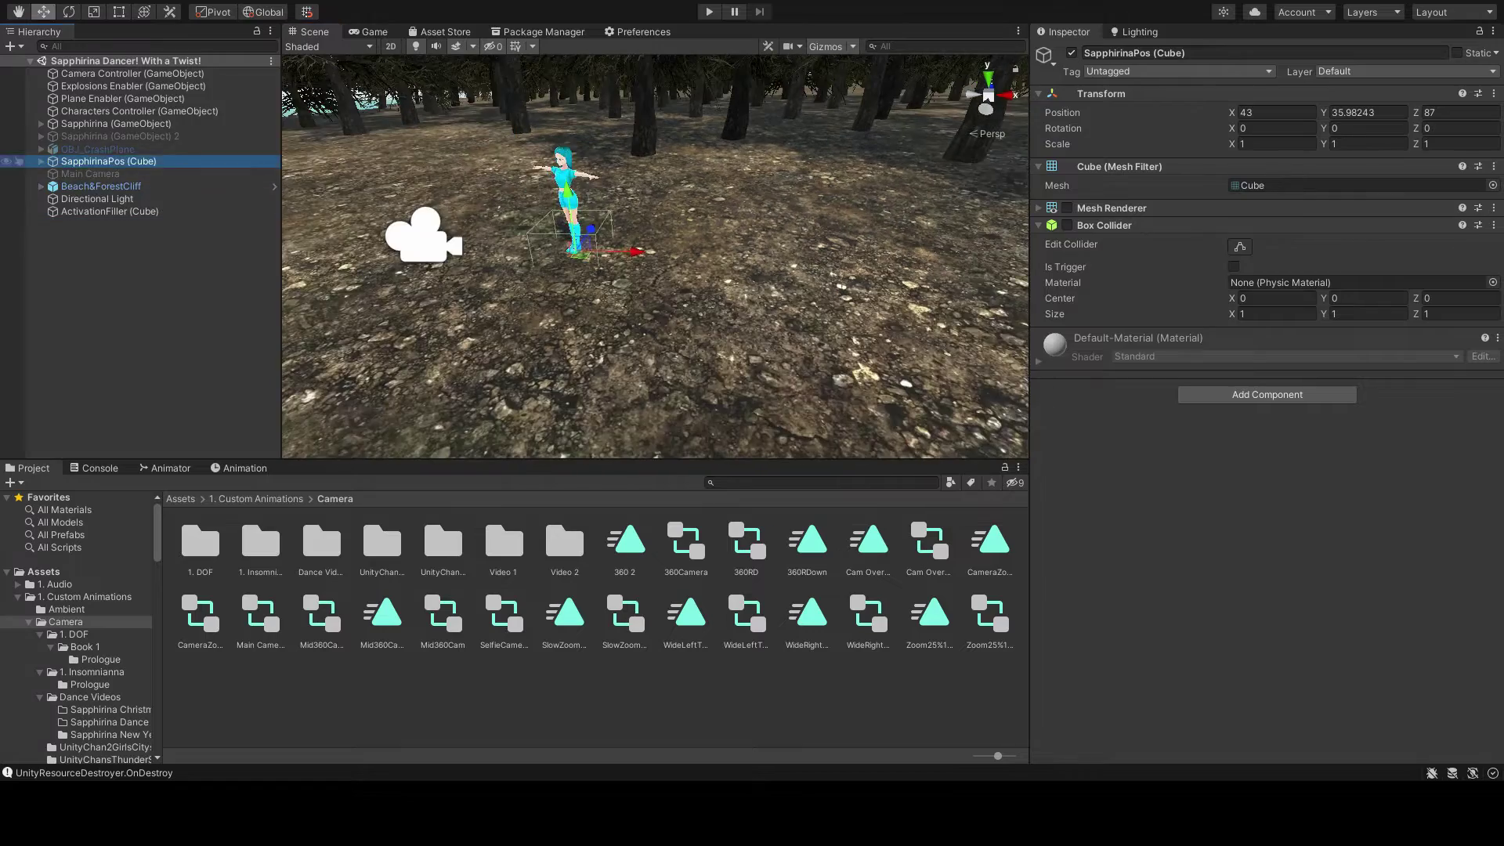
# Step: Play-test the scene again while inspecting the Camera Controller's timer and camera switches
pyautogui.hotkey('ctrl', 'p')
pyautogui.click(132, 73)
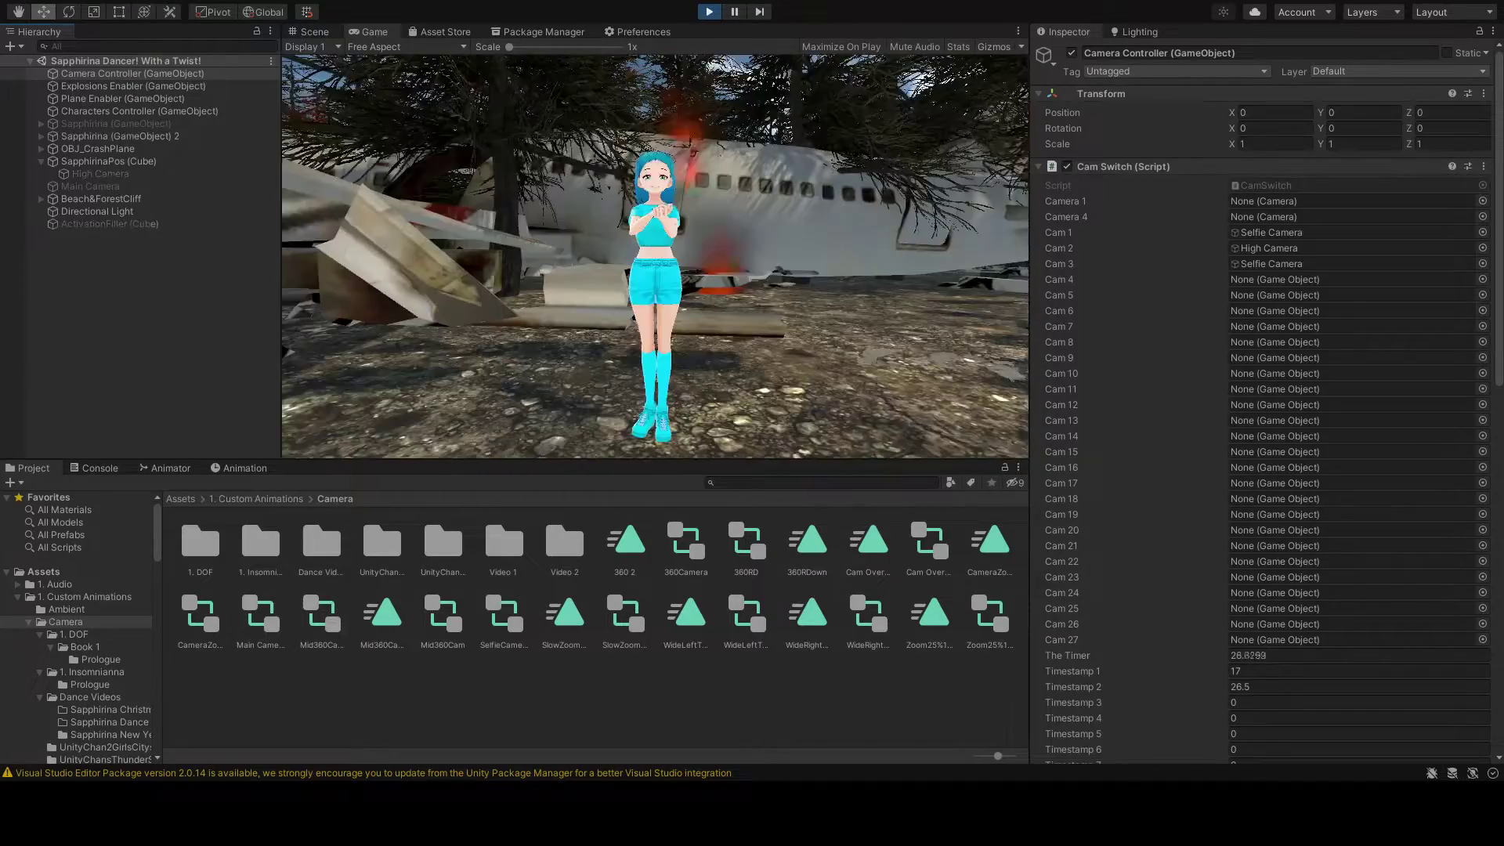
# Step: Stop the play test, check the animator of Sapphirina (GameObject) 2, and open the Characters/Sapphirina folder in 1. Custom Animations
pyautogui.hotkey('ctrl', 'p')
pyautogui.click(118, 136)
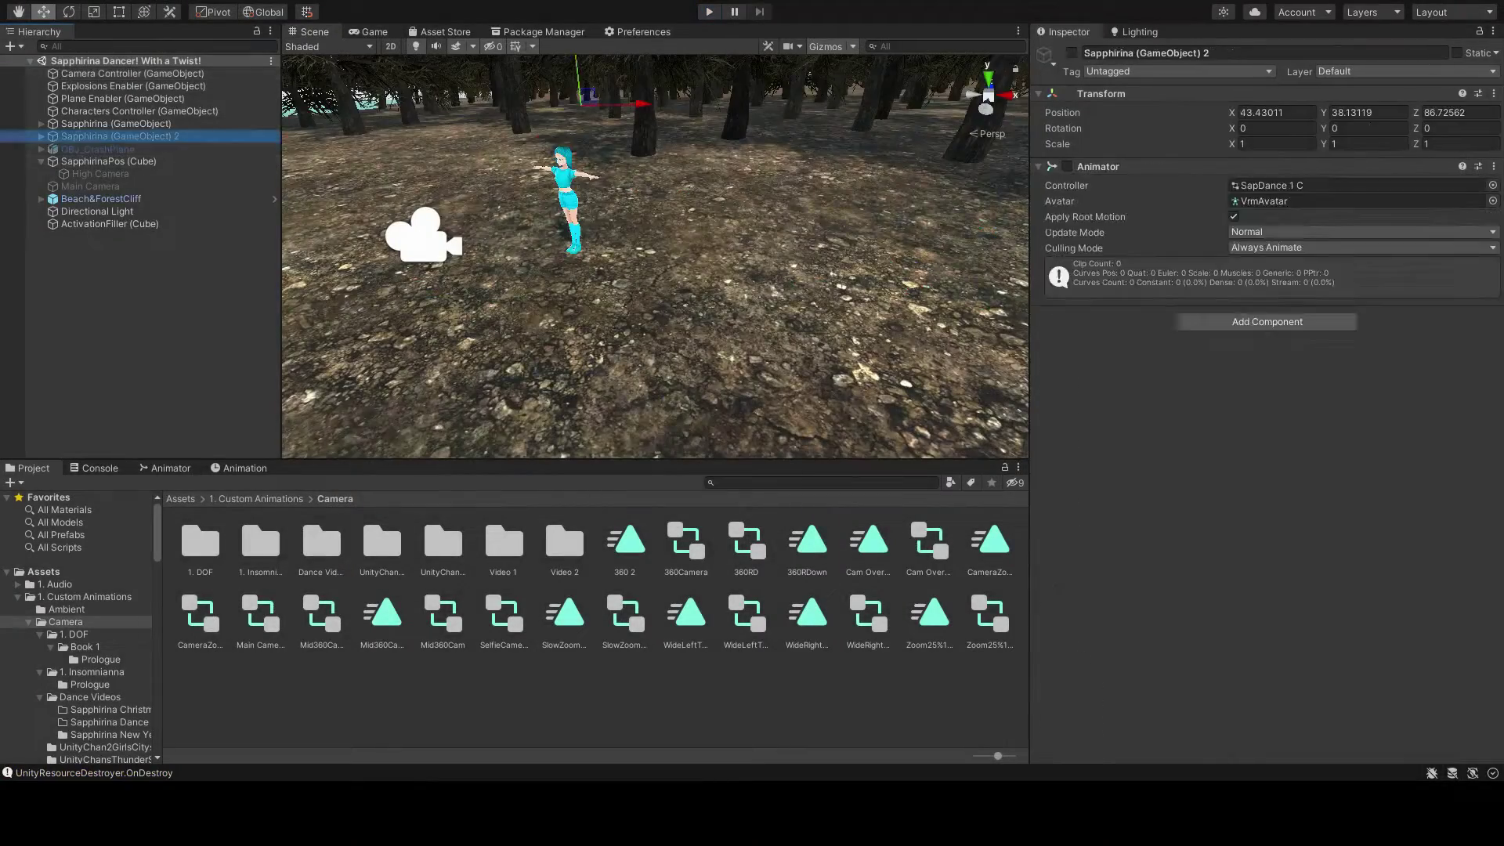
pyautogui.click(171, 468)
pyautogui.click(673, 568)
pyautogui.click(34, 468)
pyautogui.click(84, 596)
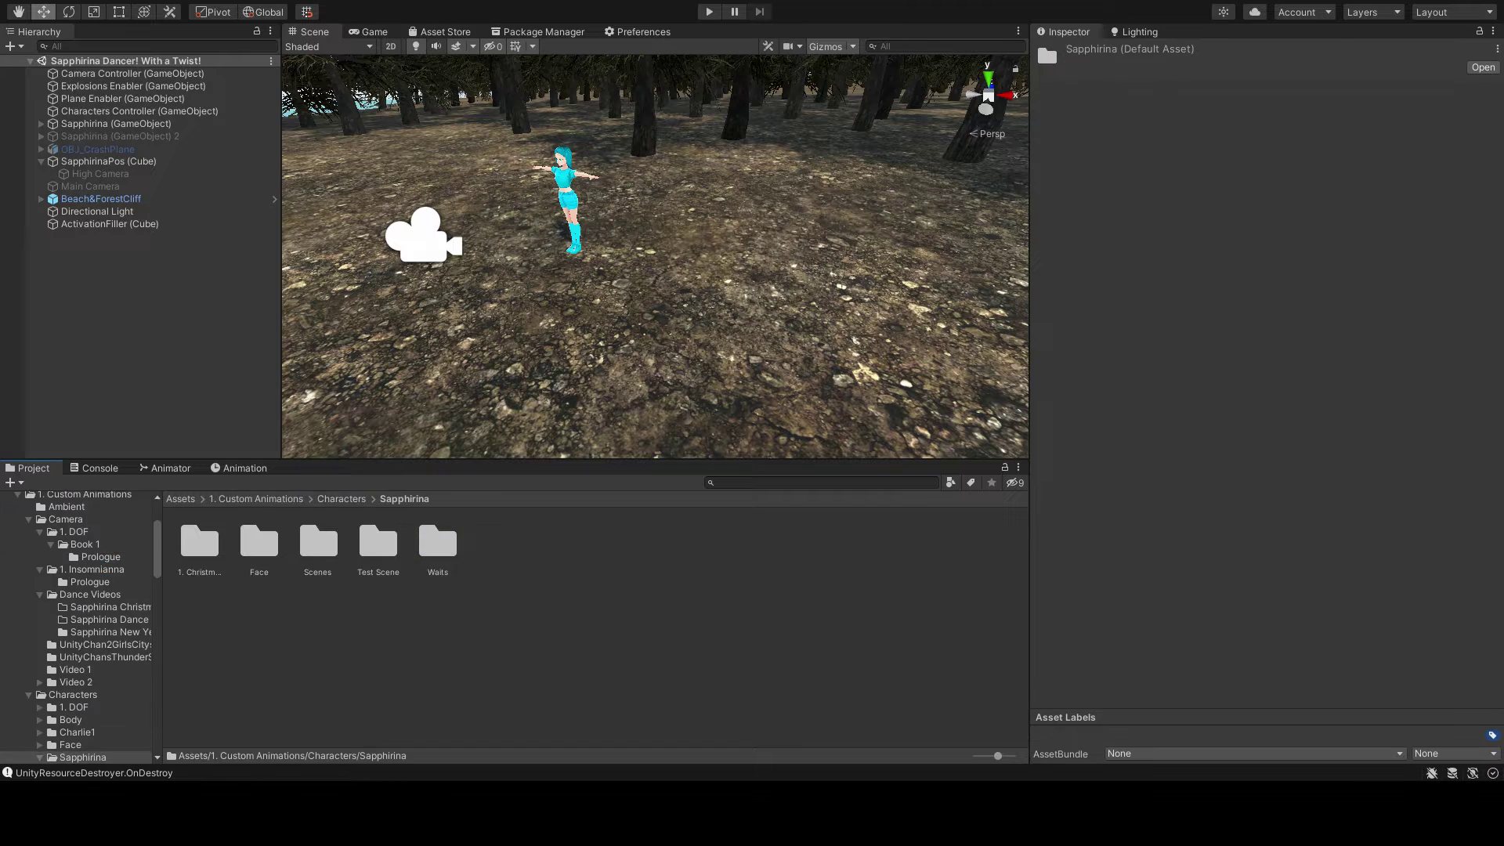
# Step: Duplicate the ForestDance1 Sapphirina C controller as ForestDance1 Sapphirina C 2 and try to assign it to Sapphirina (Try1)
pyautogui.click(61, 699)
pyautogui.hotkey('ctrl', 'd')
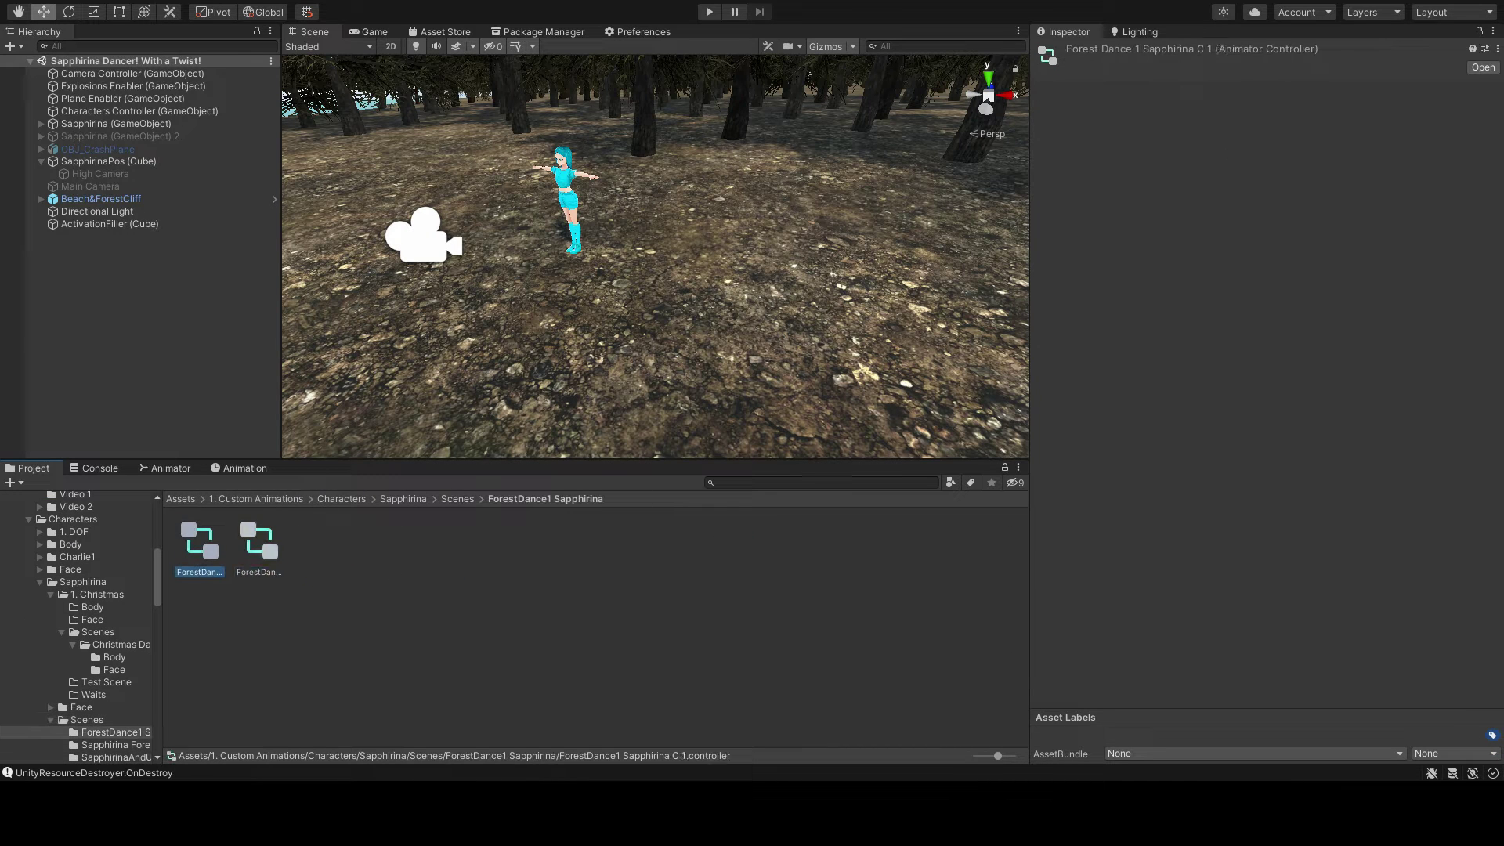
pyautogui.press('F2')
pyautogui.write('Fore')
pyautogui.press('Escape')
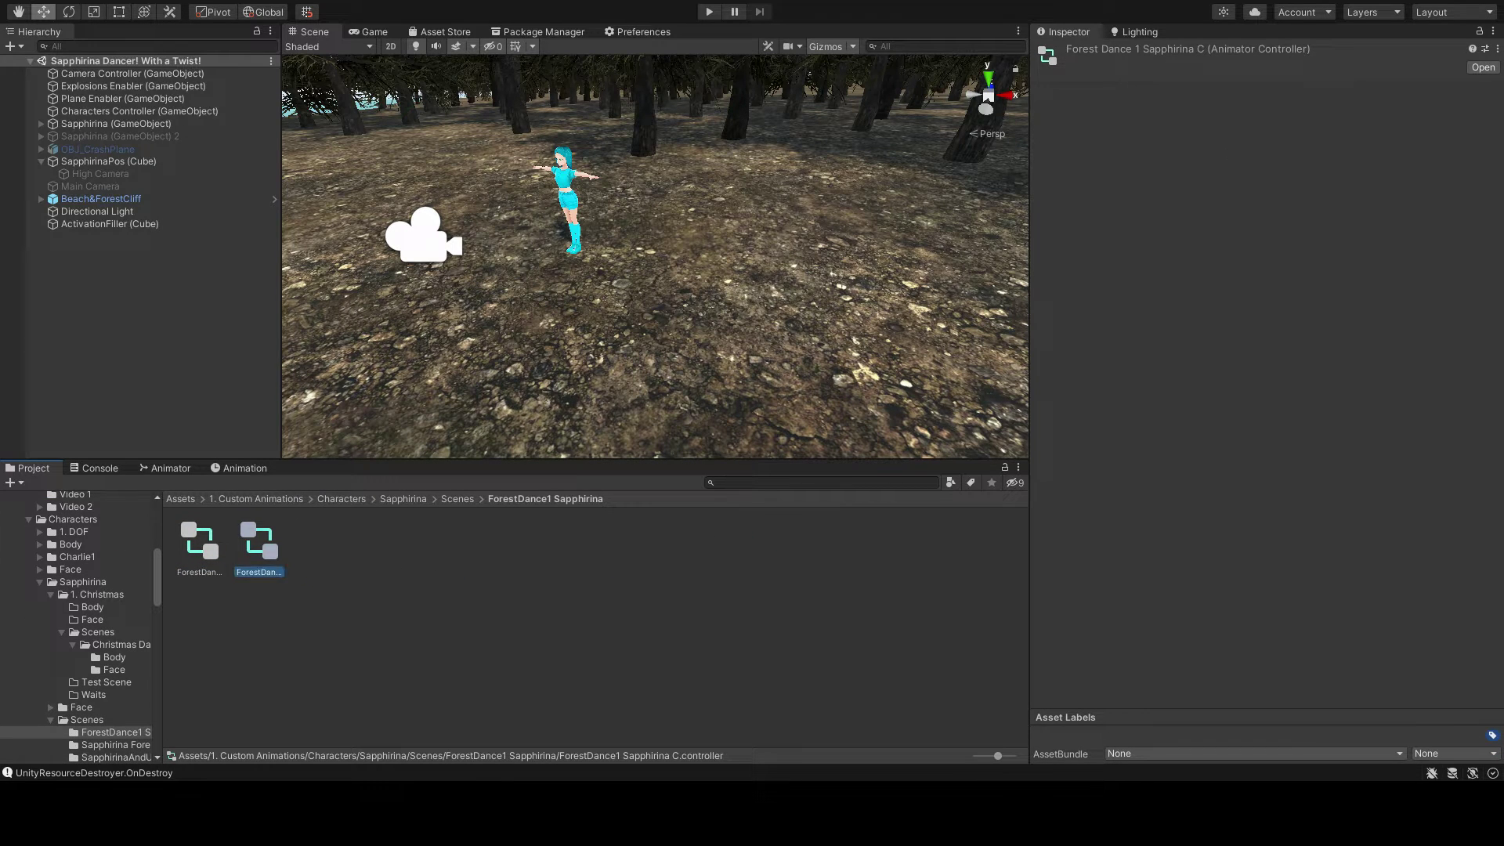
pyautogui.press('BackSpace')
pyautogui.write('2')
pyautogui.press('Return')
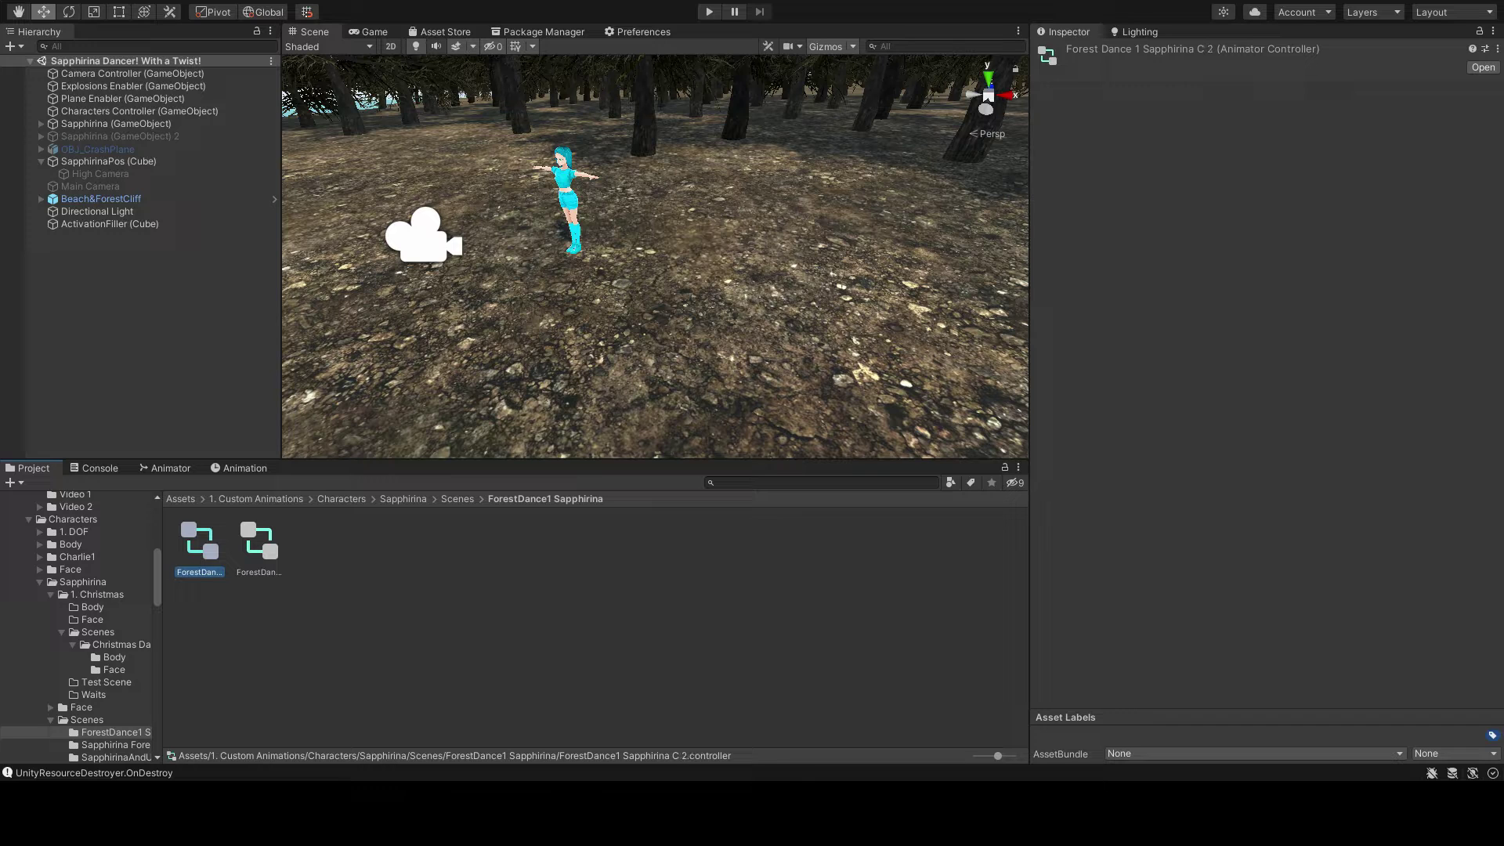
pyautogui.moveTo(199, 540); pyautogui.dragTo(109, 149)
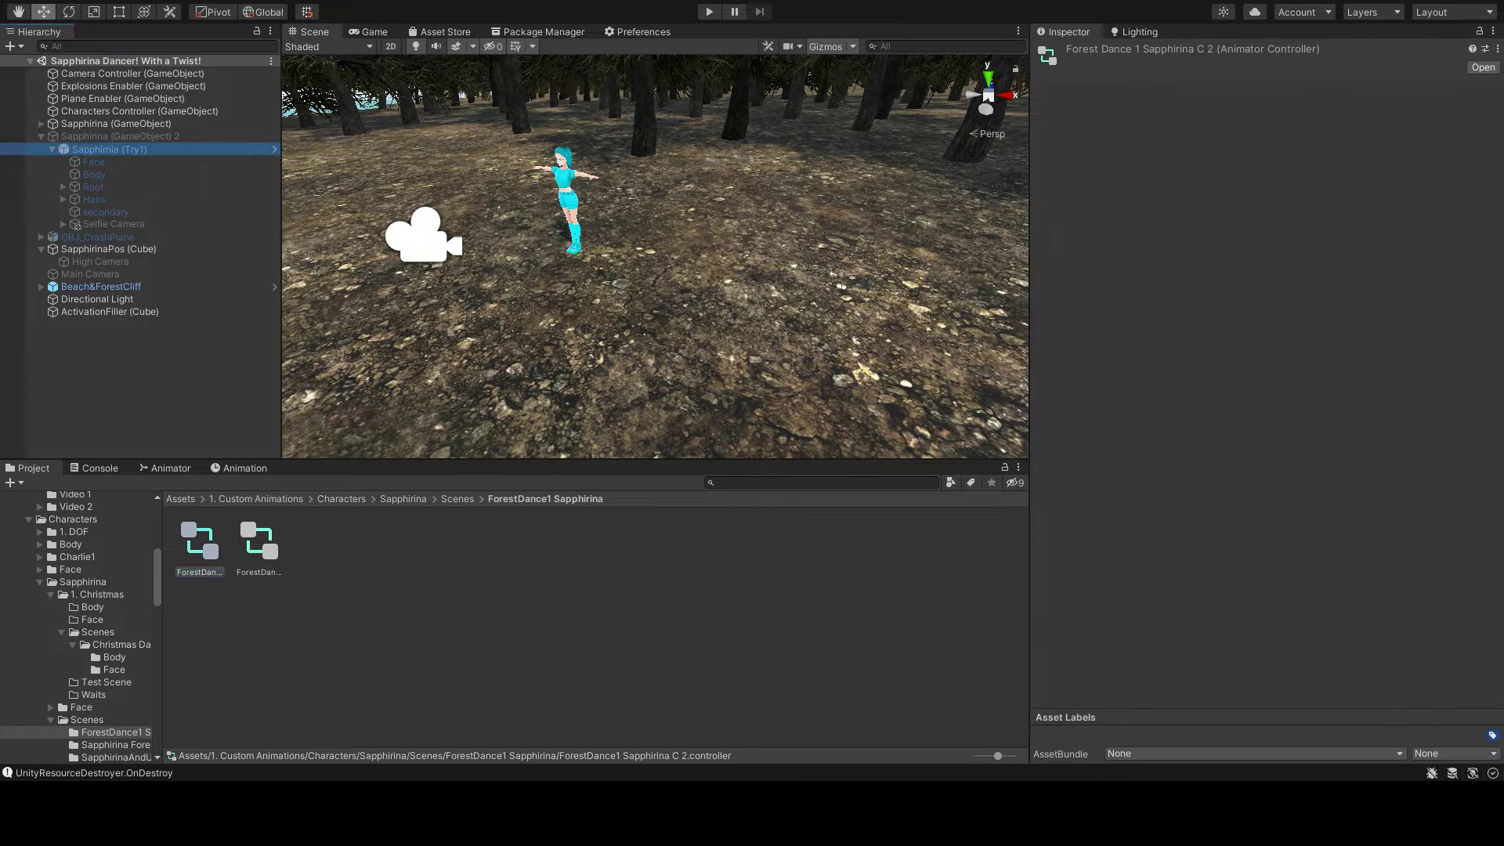
# Step: Duplicate SapDance 1 C as SapDance 1 C2 for Sapphirina (Try1) in Sapphirina (GameObject) 2, with Dance2 as New State's motion
pyautogui.click(457, 499)
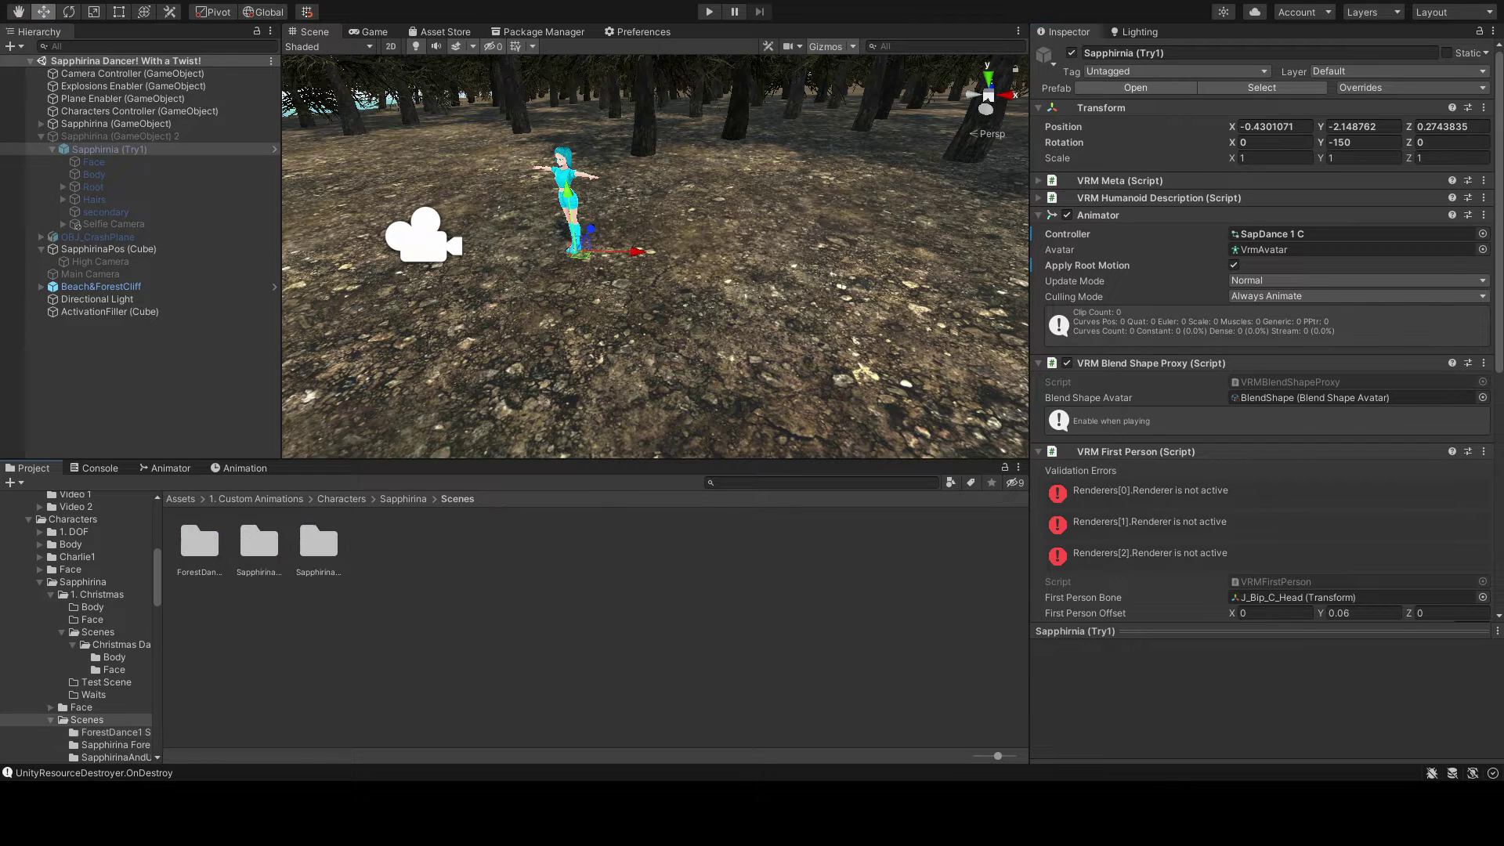
pyautogui.doubleClick(259, 540)
pyautogui.click(199, 541)
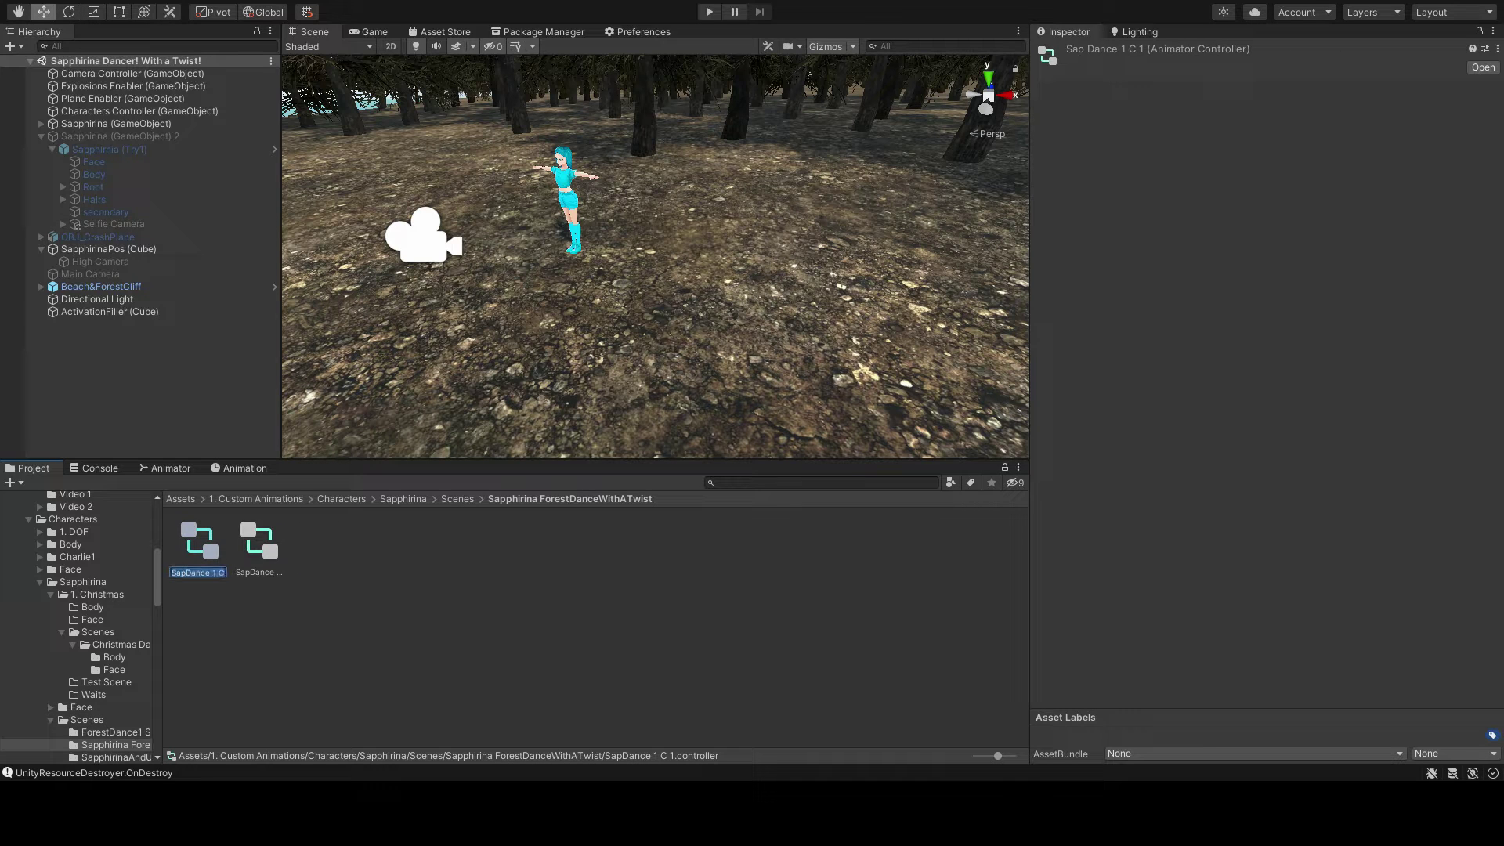
pyautogui.moveTo(258, 541); pyautogui.dragTo(110, 149)
pyautogui.click(165, 468)
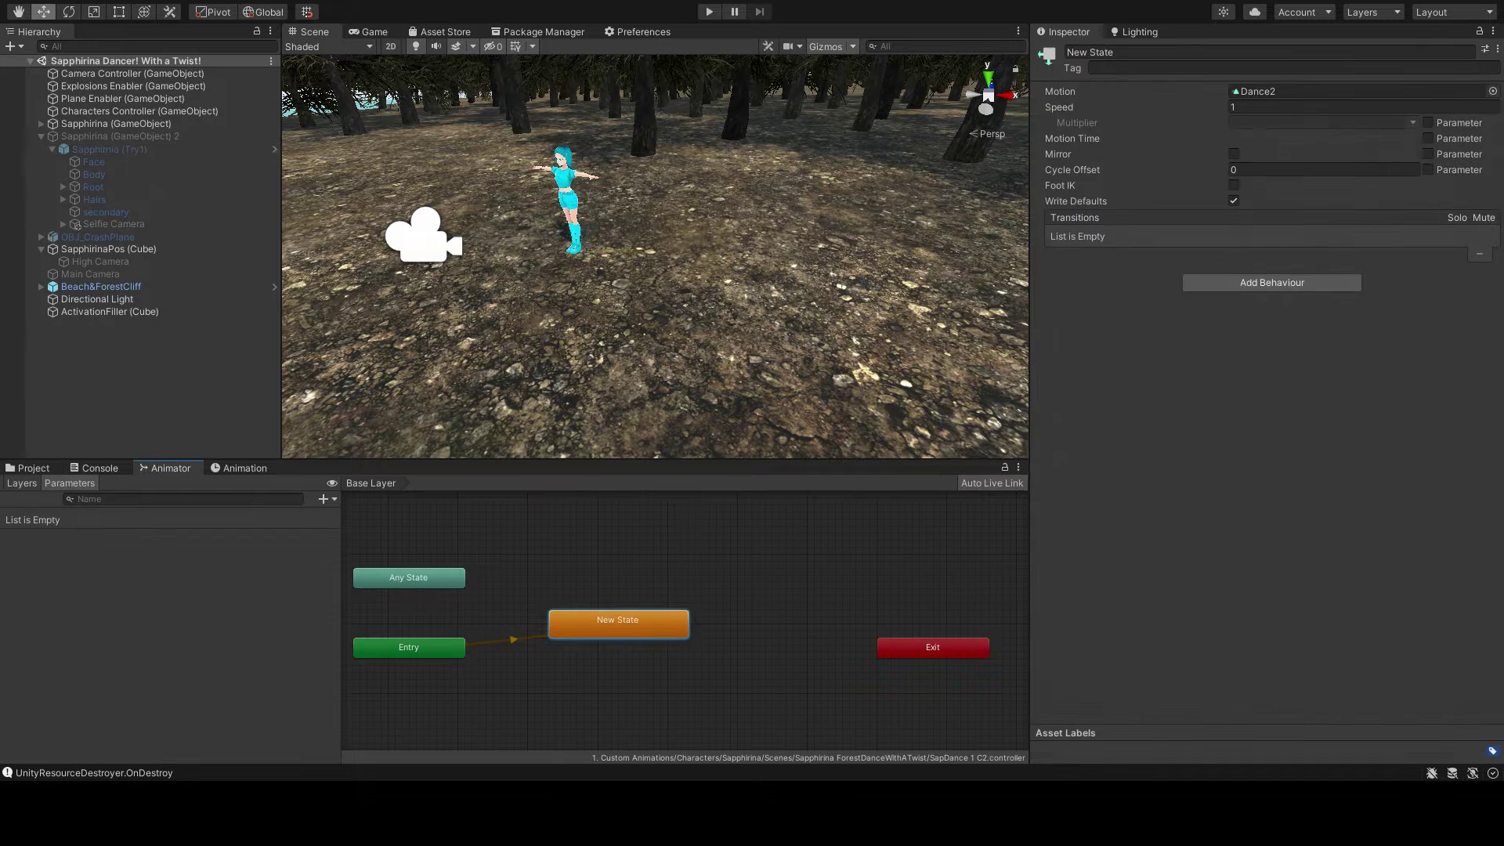
# Step: Review the Camera Controller's switch times and play-test the scene through the first camera switch
pyautogui.click(133, 73)
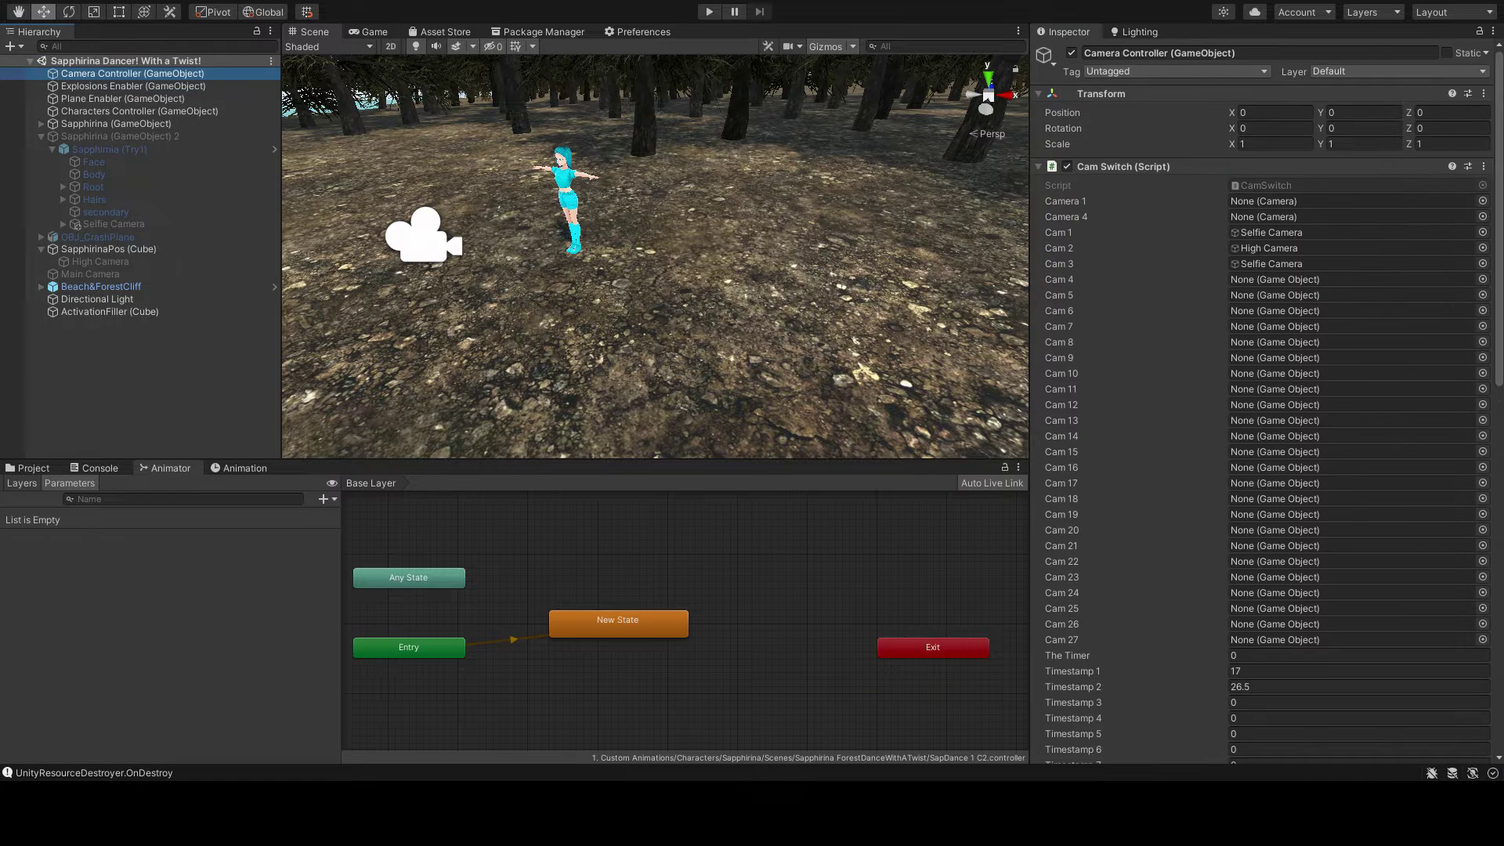
pyautogui.scroll(-10, 1265, 408)
pyautogui.scroll(10, 1265, 407)
pyautogui.hotkey('ctrl', 'p')
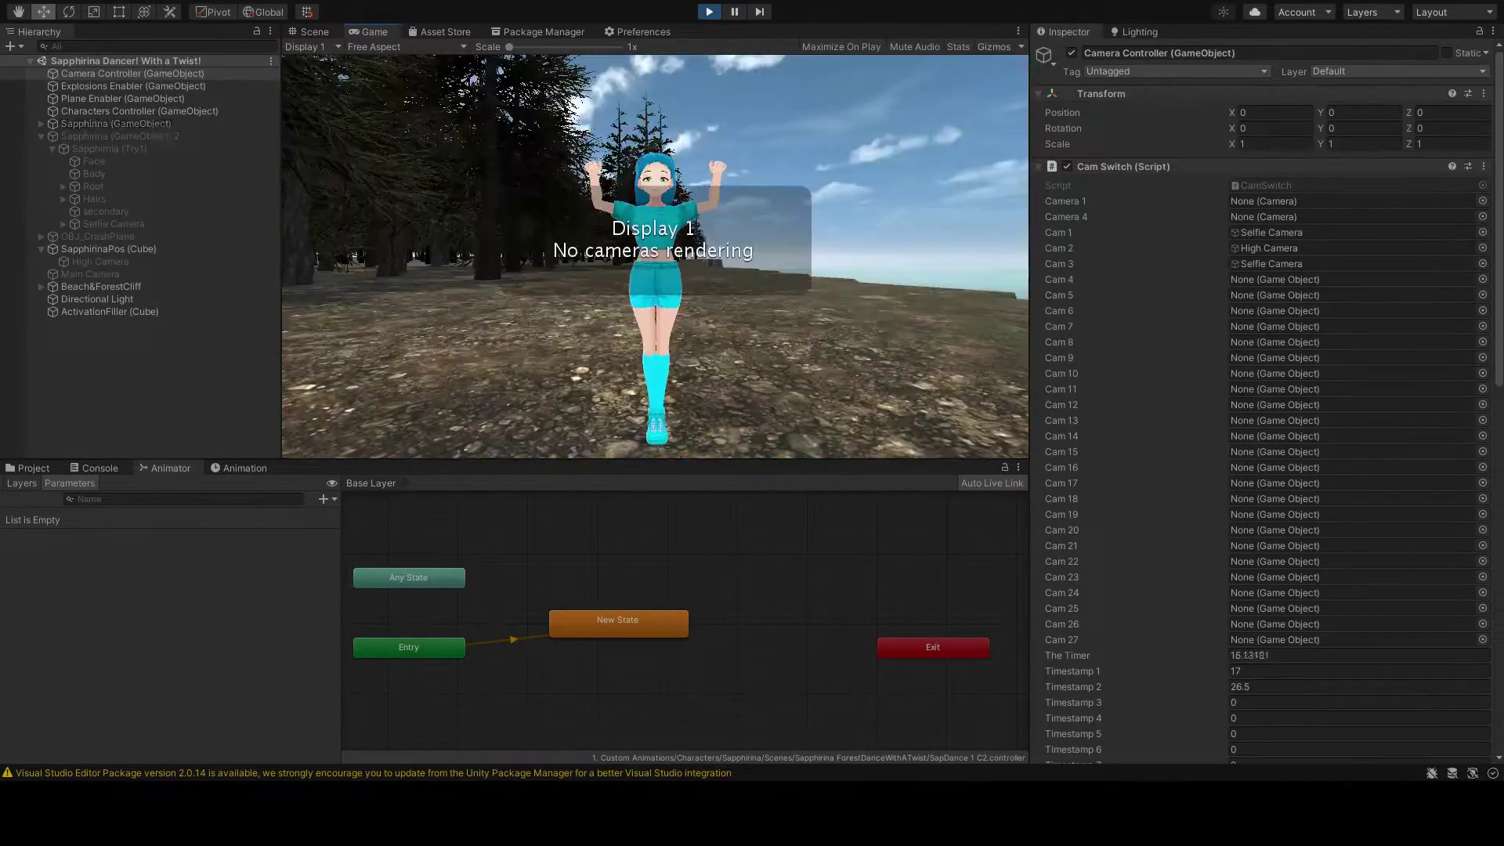
pyautogui.hotkey('ctrl', 'p')
# Step: Move the Characters Controller's first switch earlier by lowering Timestamp 1 and setting Max Time 1 to 15.75
pyautogui.click(139, 111)
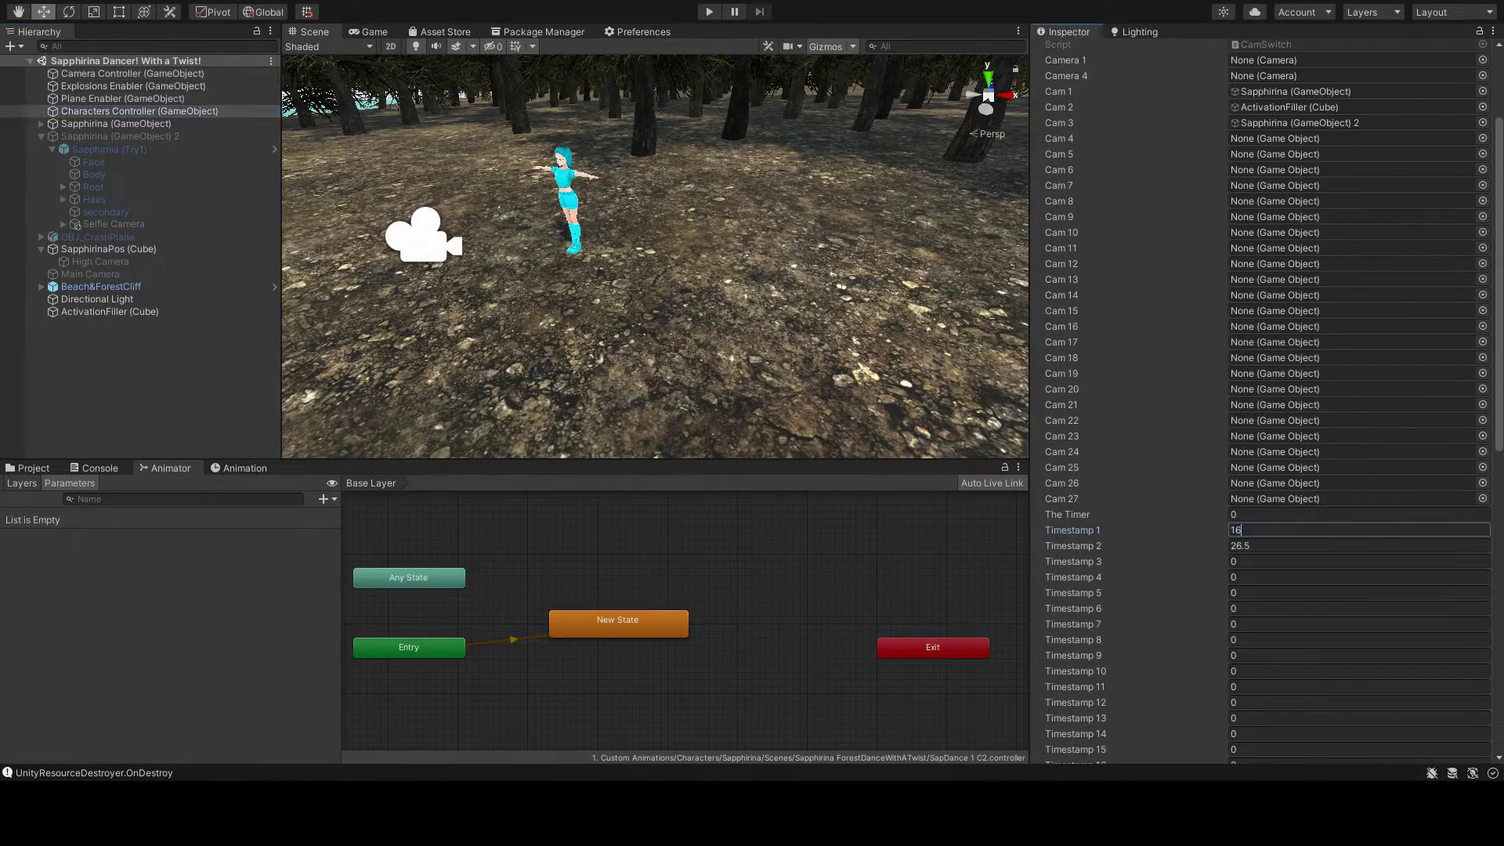
pyautogui.scroll(-10, 1261, 392)
pyautogui.click(1359, 373)
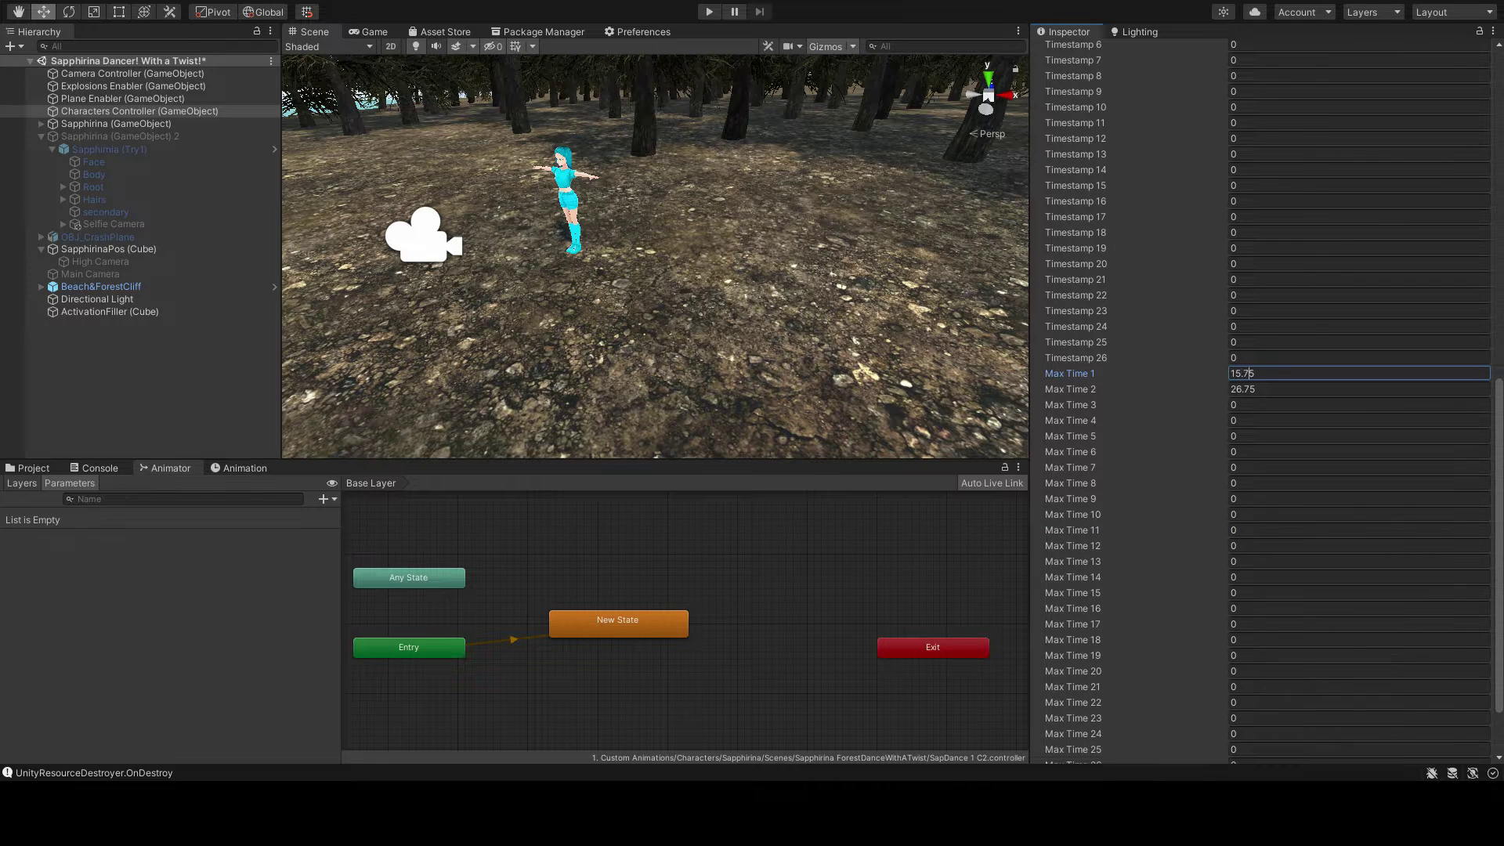
# Step: Set the Camera Controller's Timestamp 1 to 15.5 and its Max Time 1 to 15.75
pyautogui.scroll(10, 1261, 392)
pyautogui.click(1359, 389)
pyautogui.write('15.')
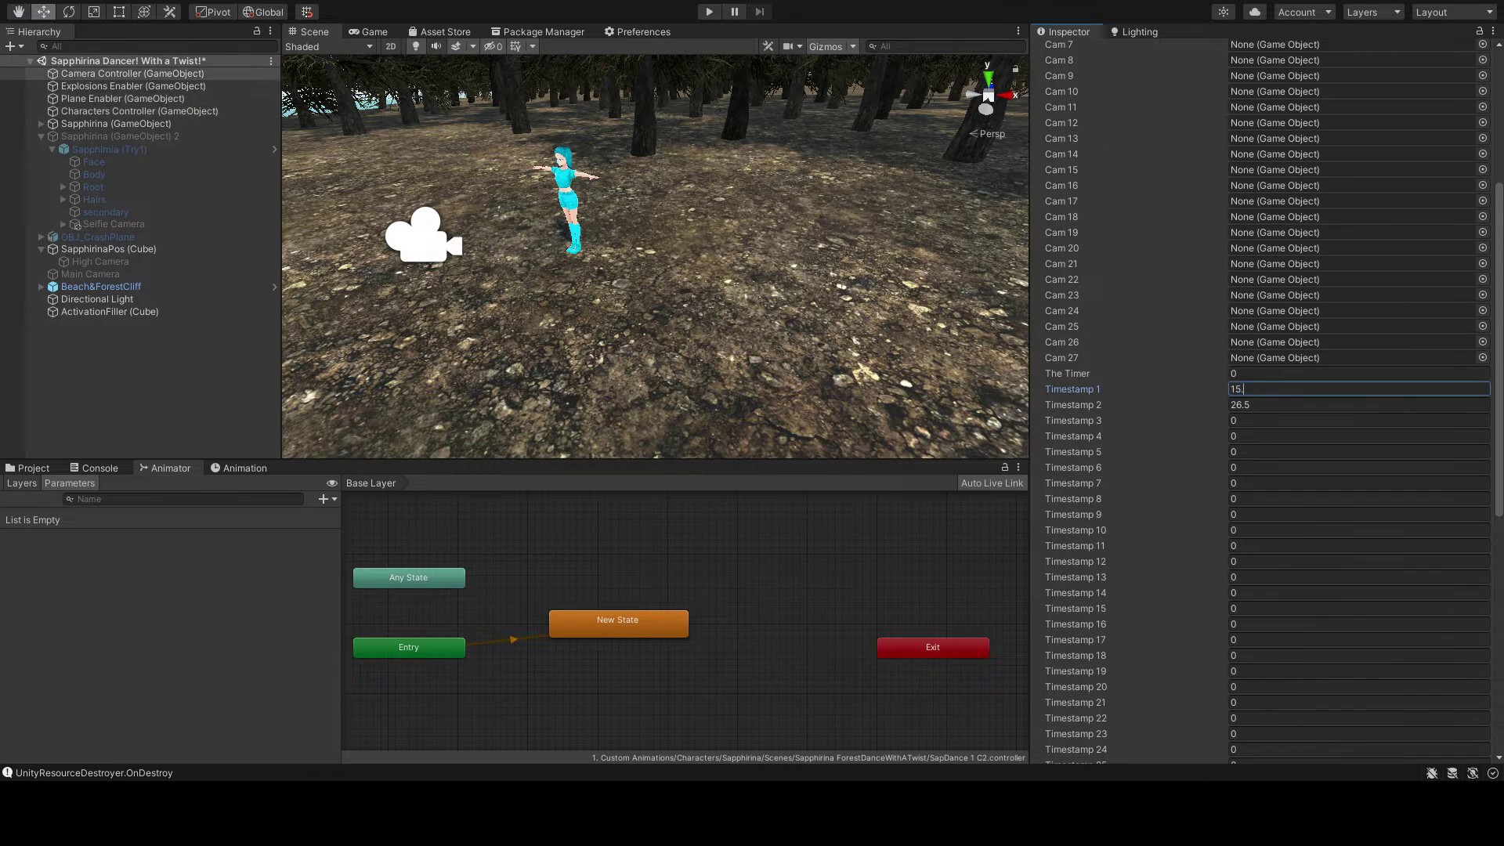
pyautogui.write('75')
pyautogui.press('Return')
pyautogui.scroll(-10, 1261, 391)
pyautogui.scroll(4, 1261, 392)
pyautogui.click(1240, 574)
pyautogui.press('BackSpace')
pyautogui.write('5.5')
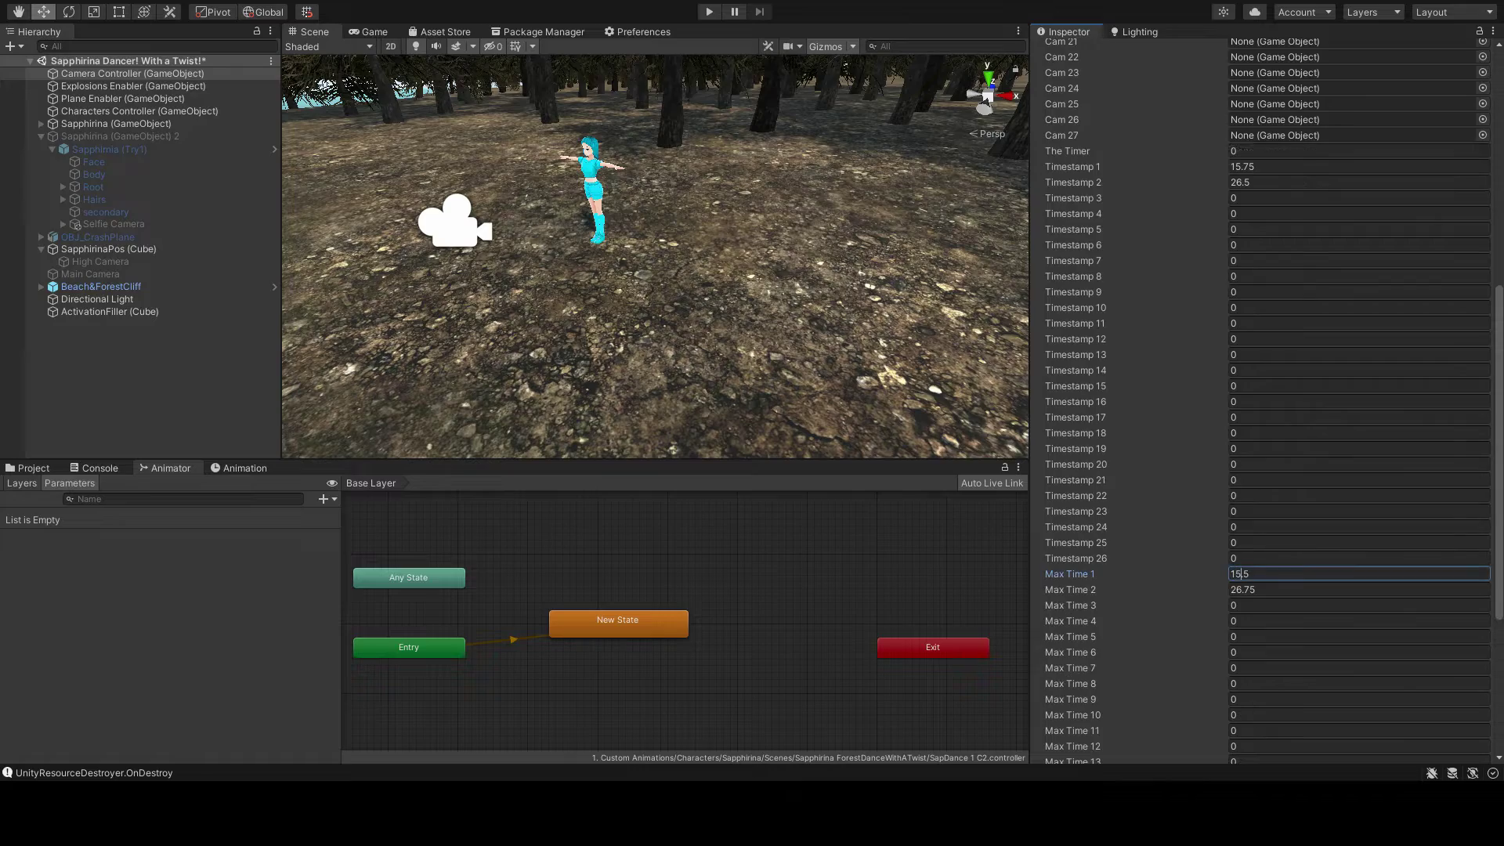
pyautogui.press('Return')
# Step: Play-test the scene repeatedly to check the explosion and plane timing against the first camera switch
pyautogui.hotkey('ctrl', 'p')
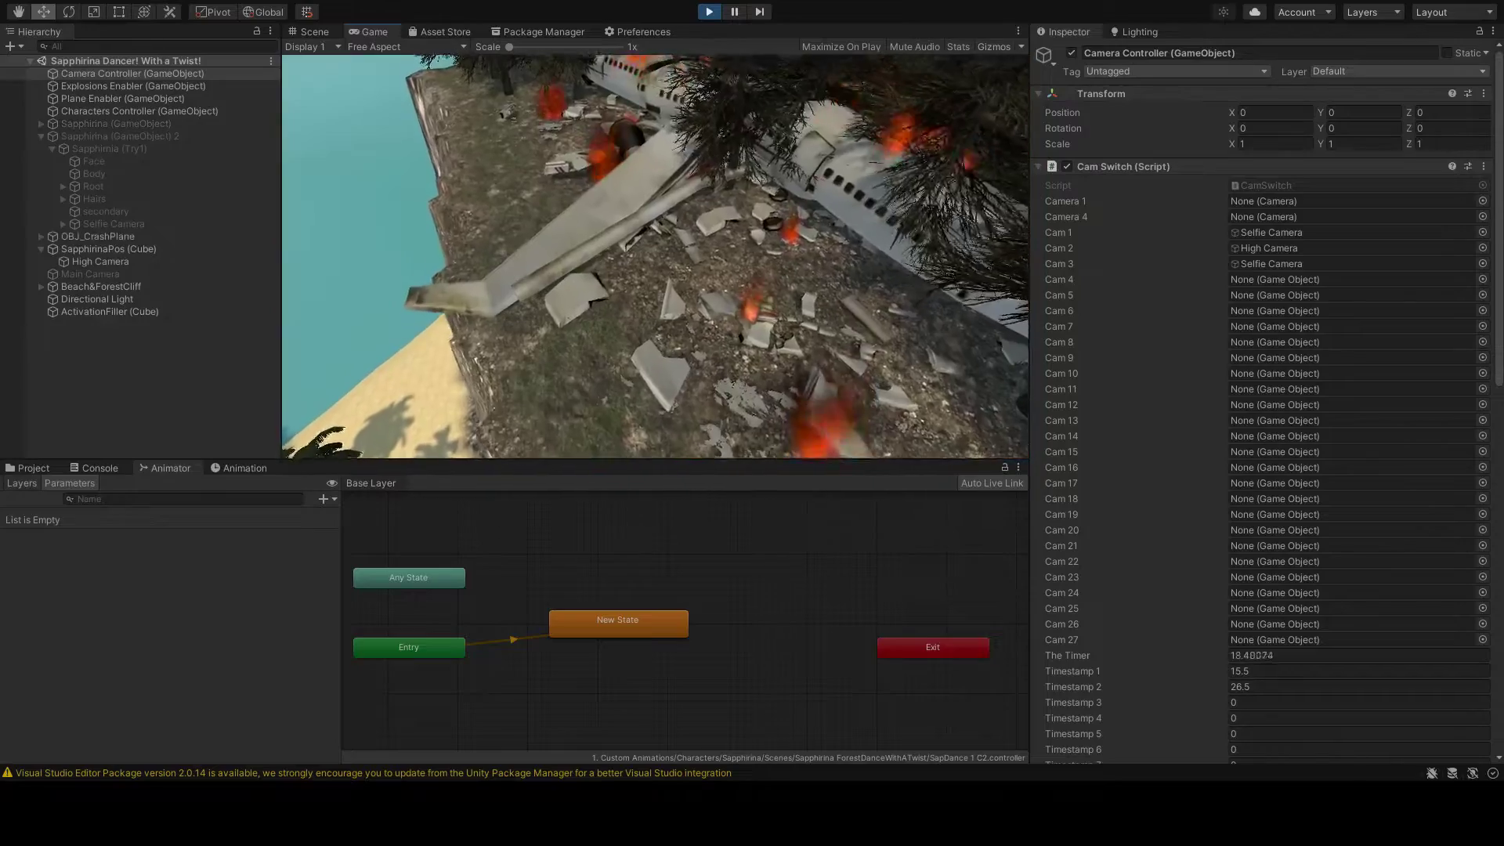
pyautogui.hotkey('ctrl', 'p')
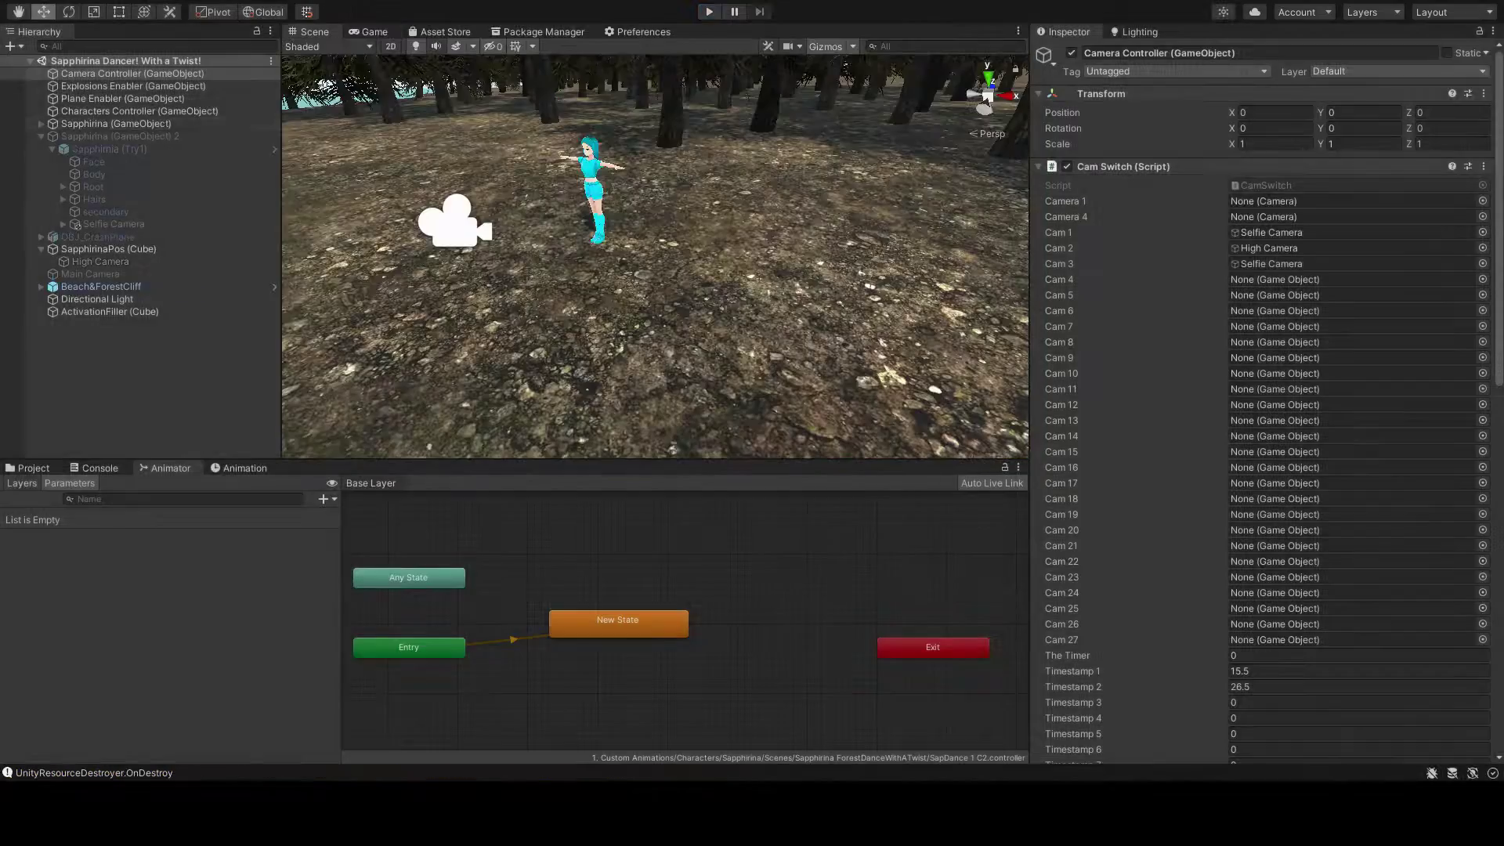
pyautogui.hotkey('ctrl', 'p')
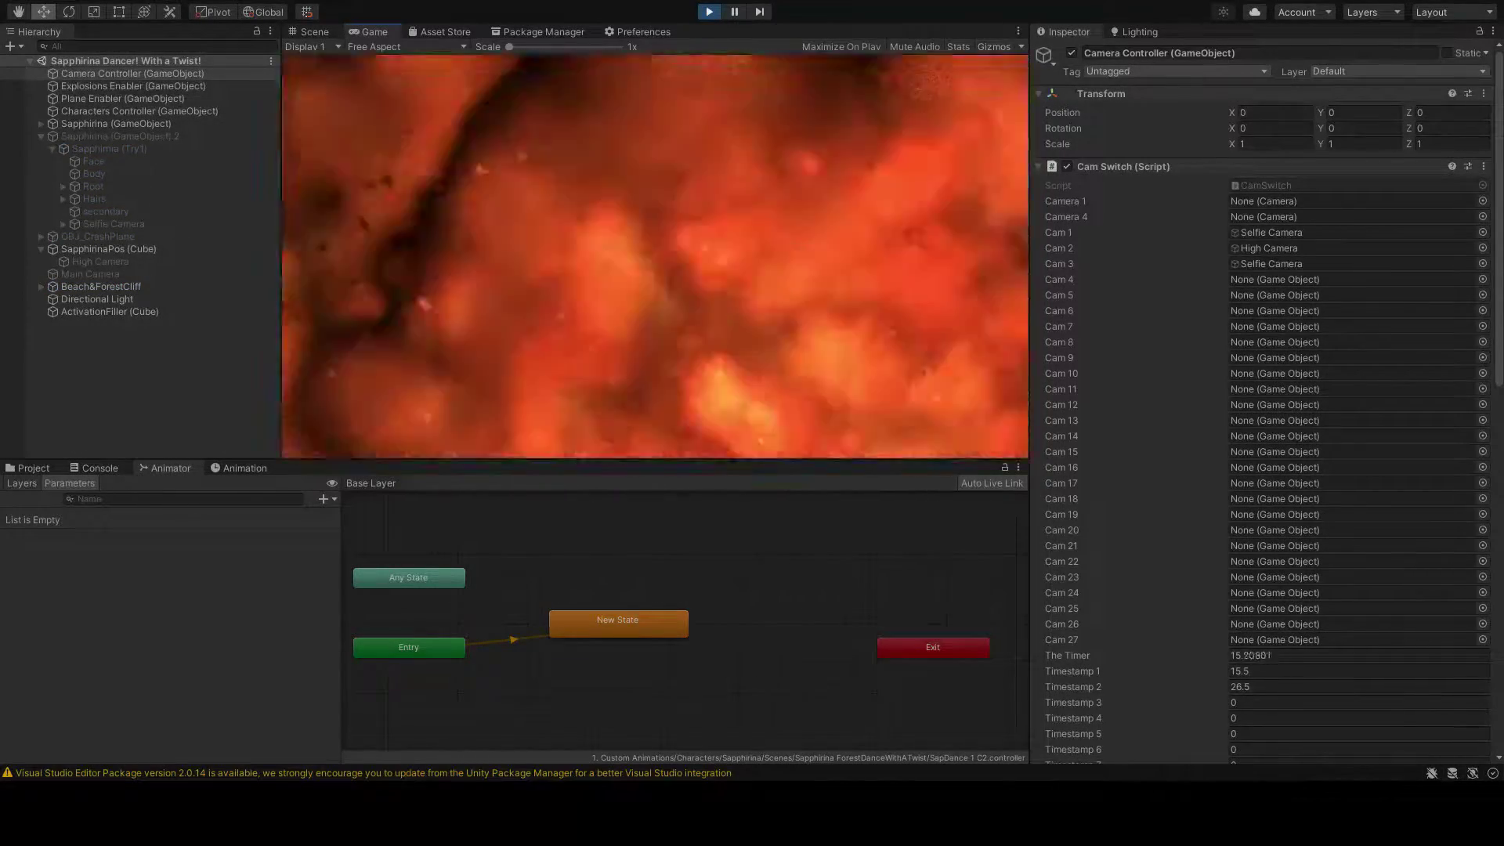
pyautogui.hotkey('ctrl', 'p')
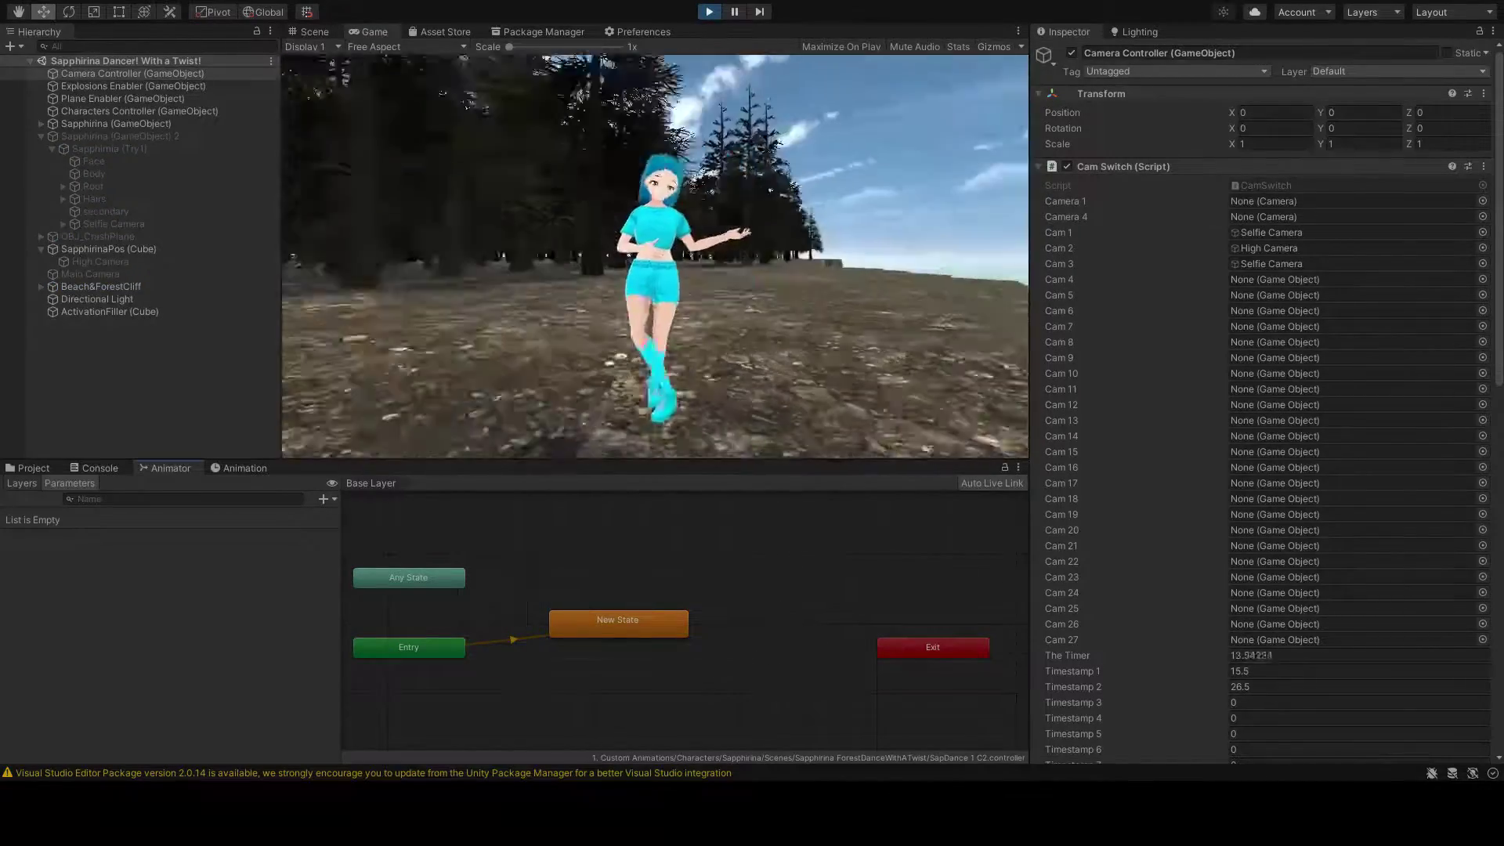
pyautogui.hotkey('ctrl', 'p')
# Step: Set the Plane Enabler's Active When time to 15.5, matching the Camera Controller's Timestamp 1
pyautogui.click(1363, 216)
pyautogui.write('16')
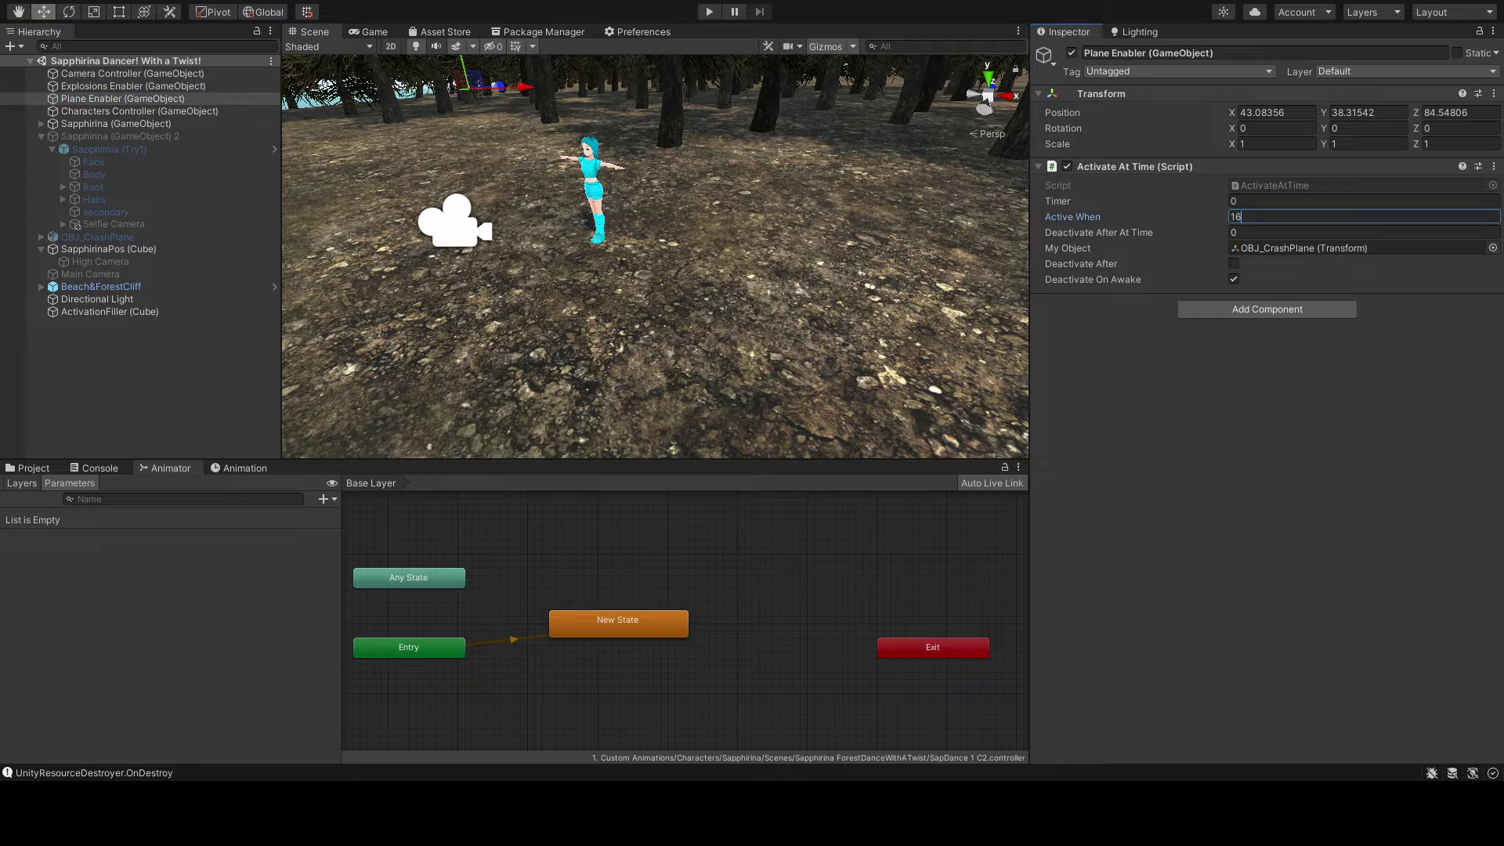
pyautogui.click(134, 73)
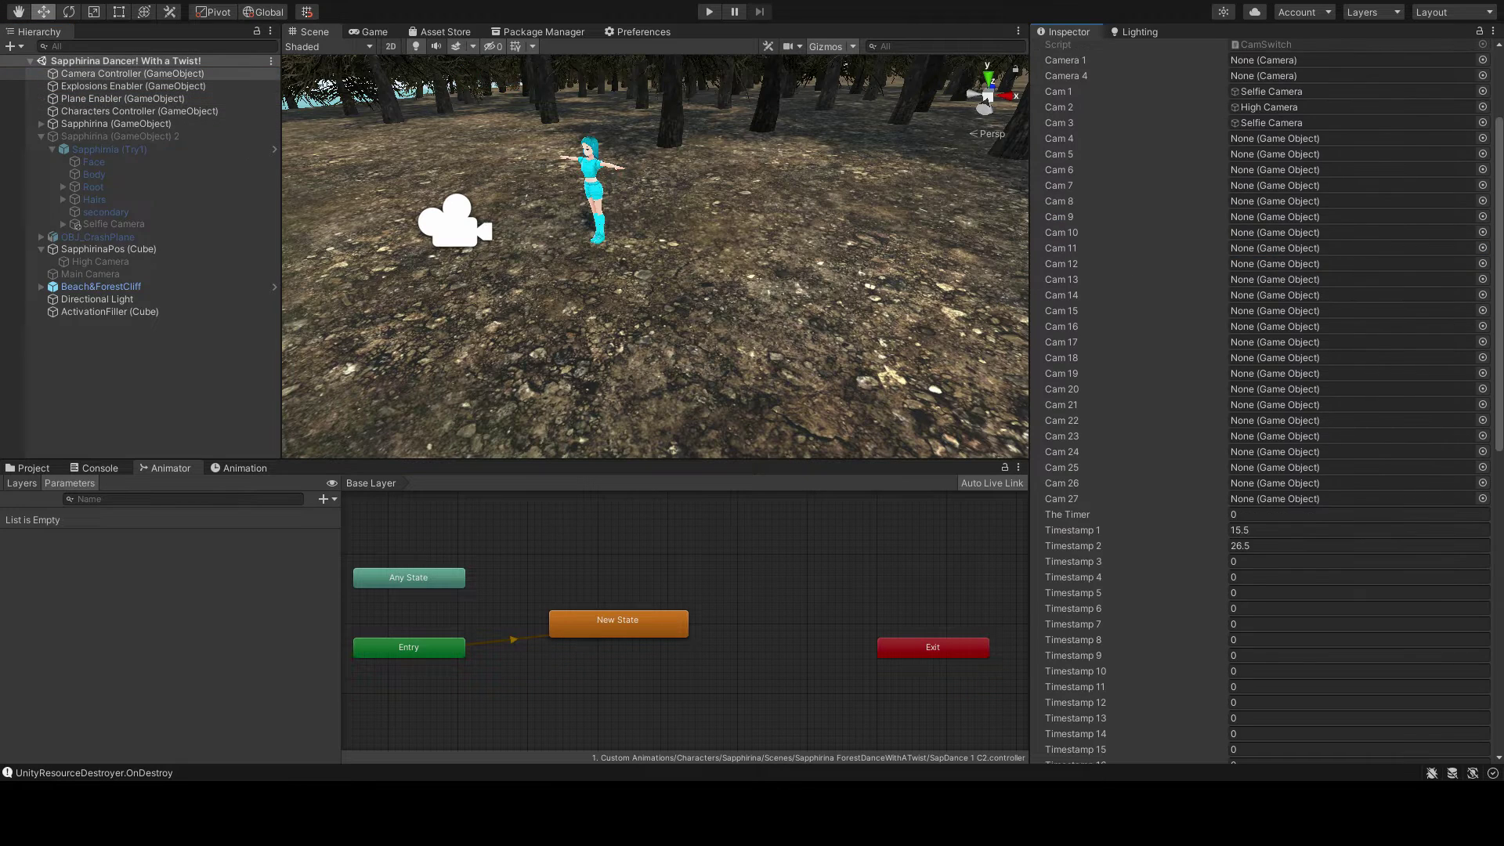
pyautogui.click(123, 98)
# Step: Play-test the plane's activation while watching the Camera Controller's timer
pyautogui.hotkey('ctrl', 'p')
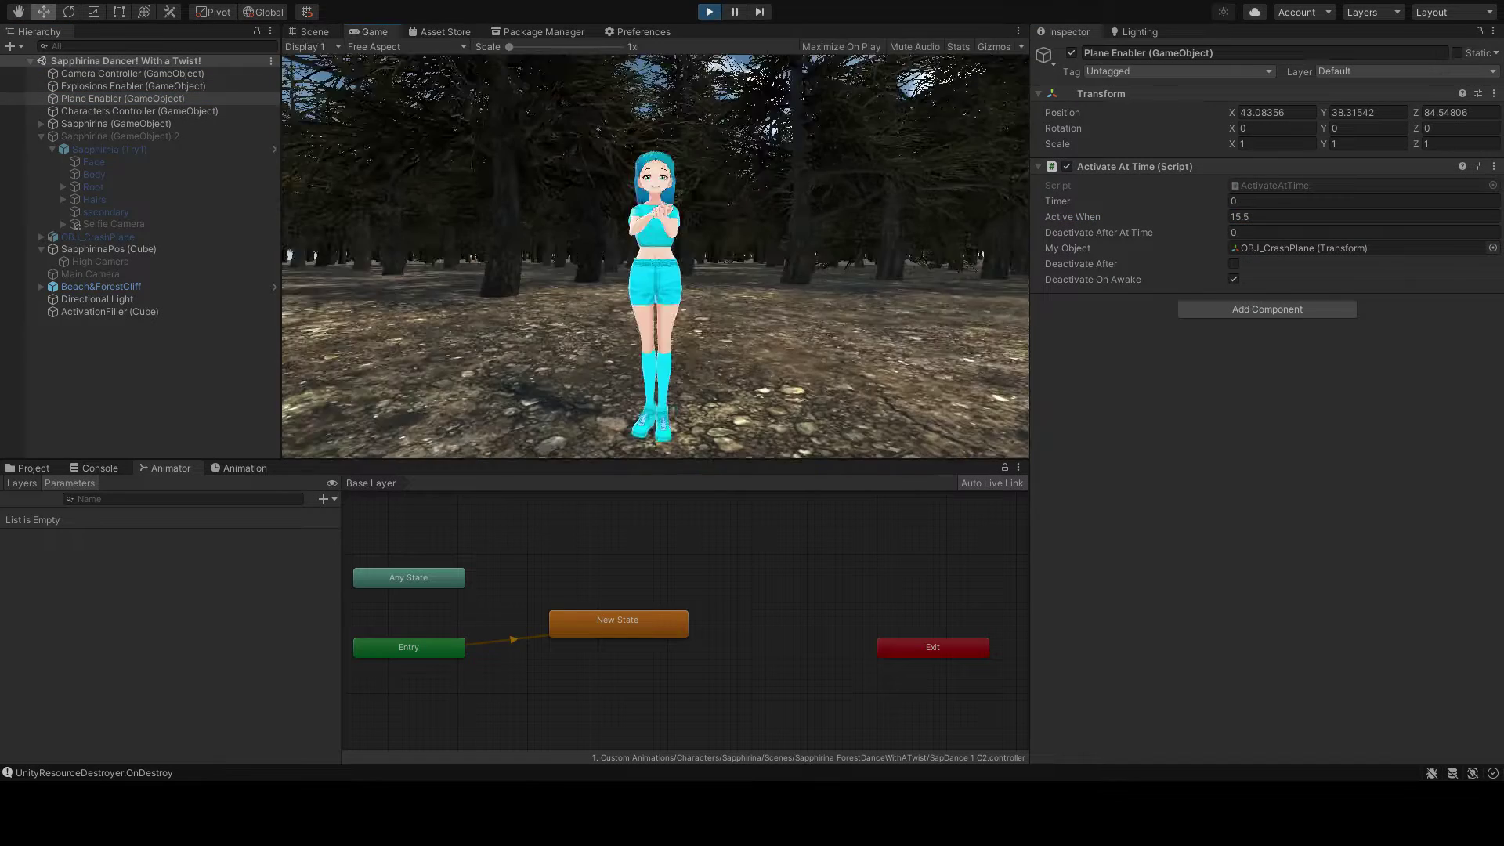
pyautogui.click(133, 73)
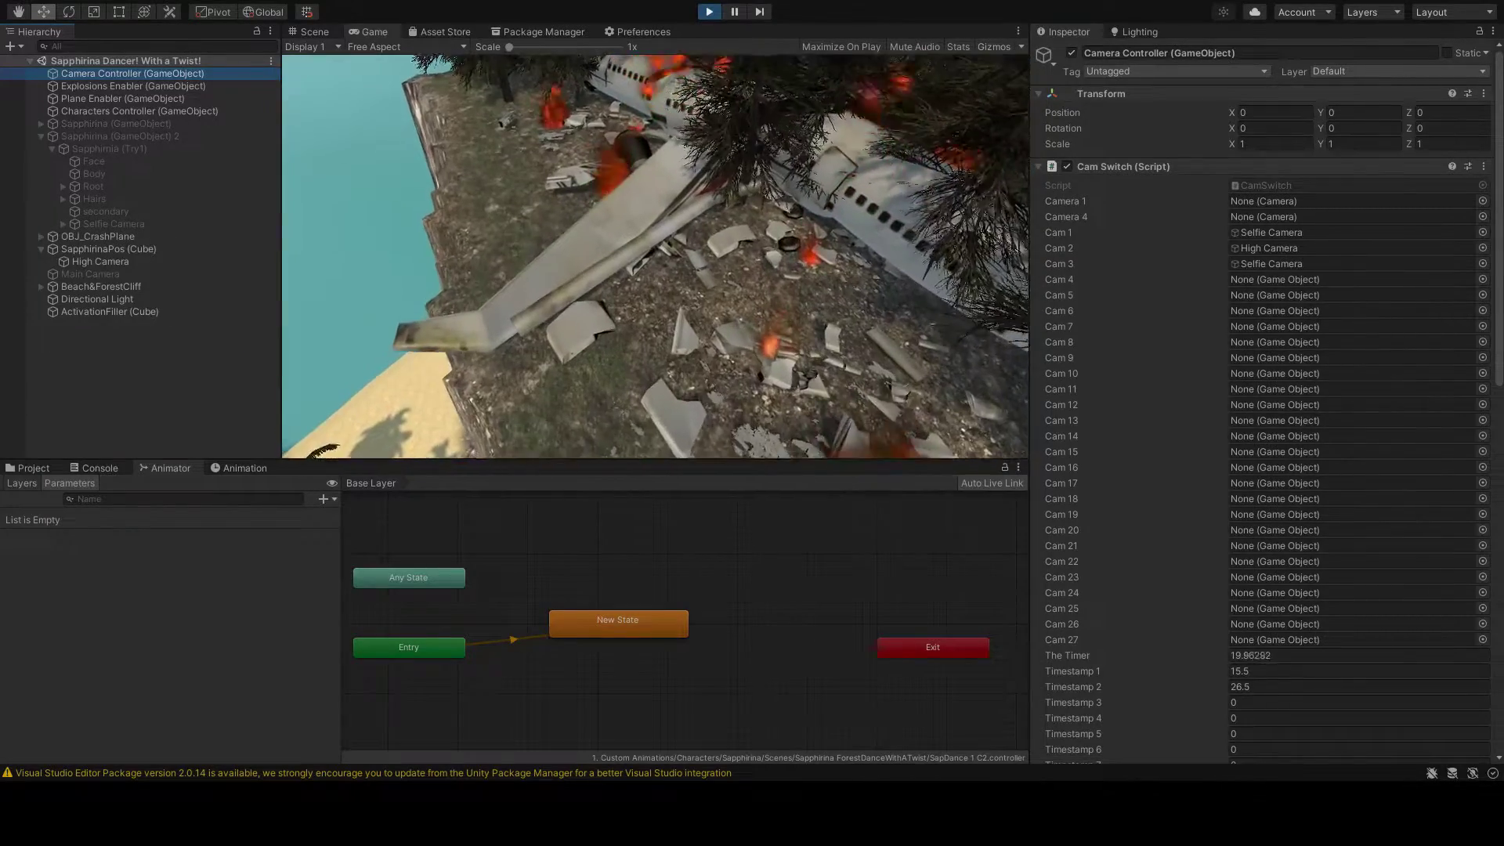
pyautogui.hotkey('ctrl', 'p')
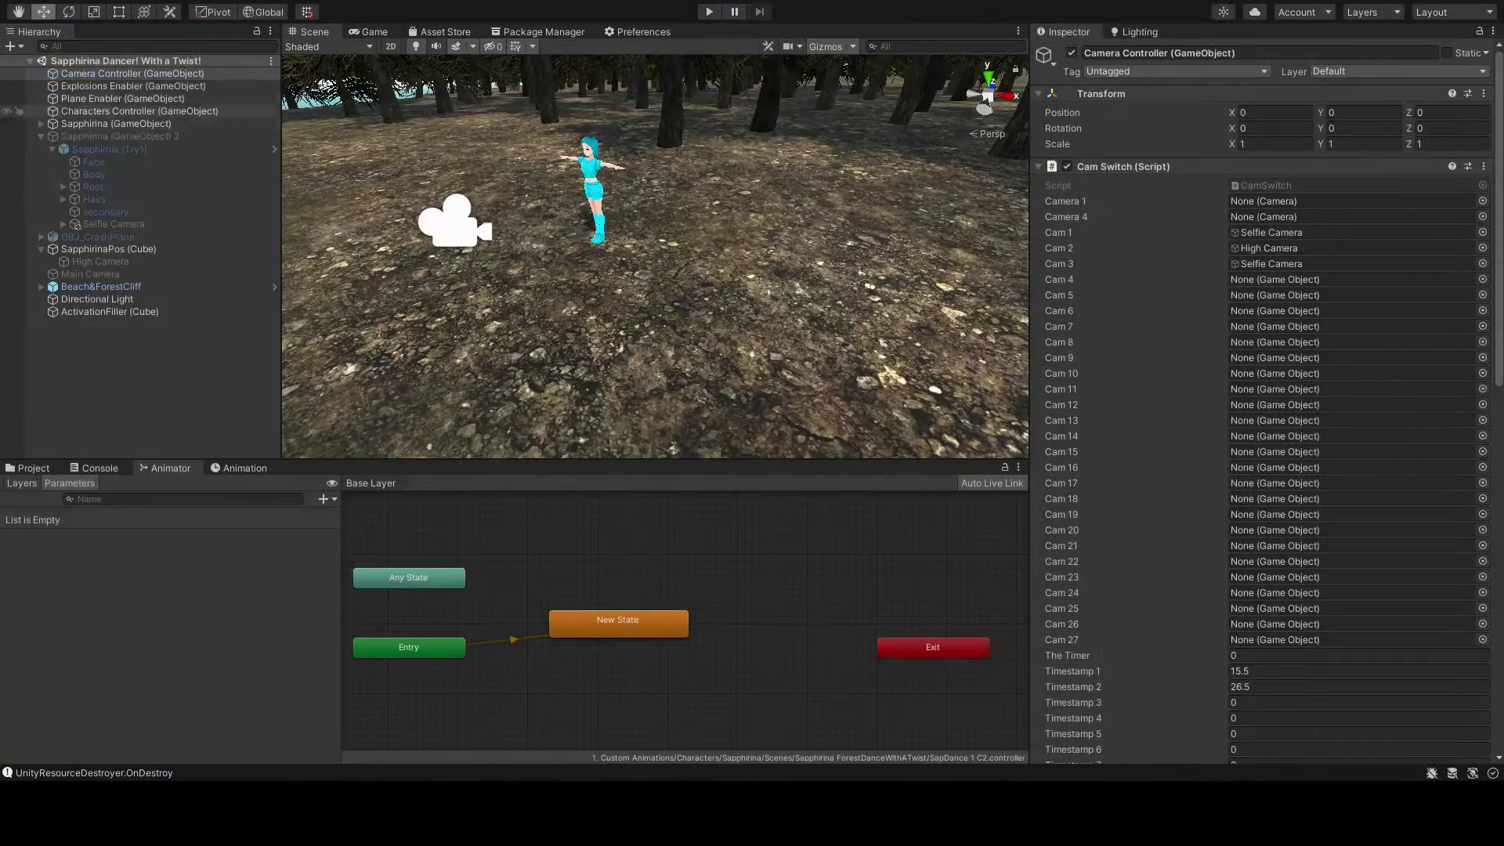
# Step: Set Timestamp 2 to 25.5 and Max Time 2 to 25.75 on the Camera and Characters Controllers, and play-test the scene
pyautogui.scroll(-10, 1261, 392)
pyautogui.click(134, 86)
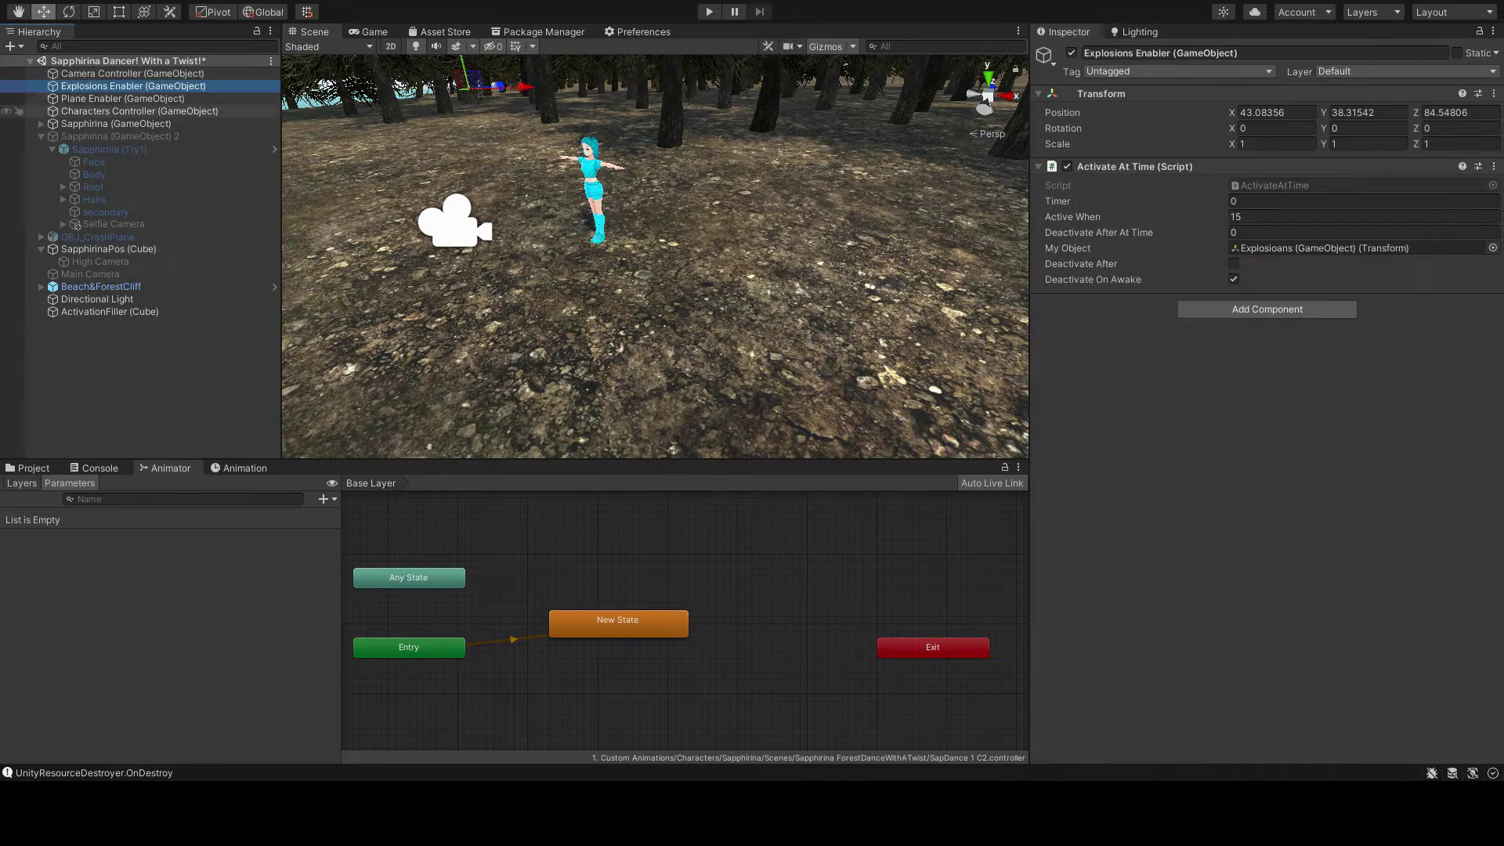
pyautogui.click(140, 111)
pyautogui.scroll(-10, 1261, 391)
pyautogui.hotkey('ctrl', 'p')
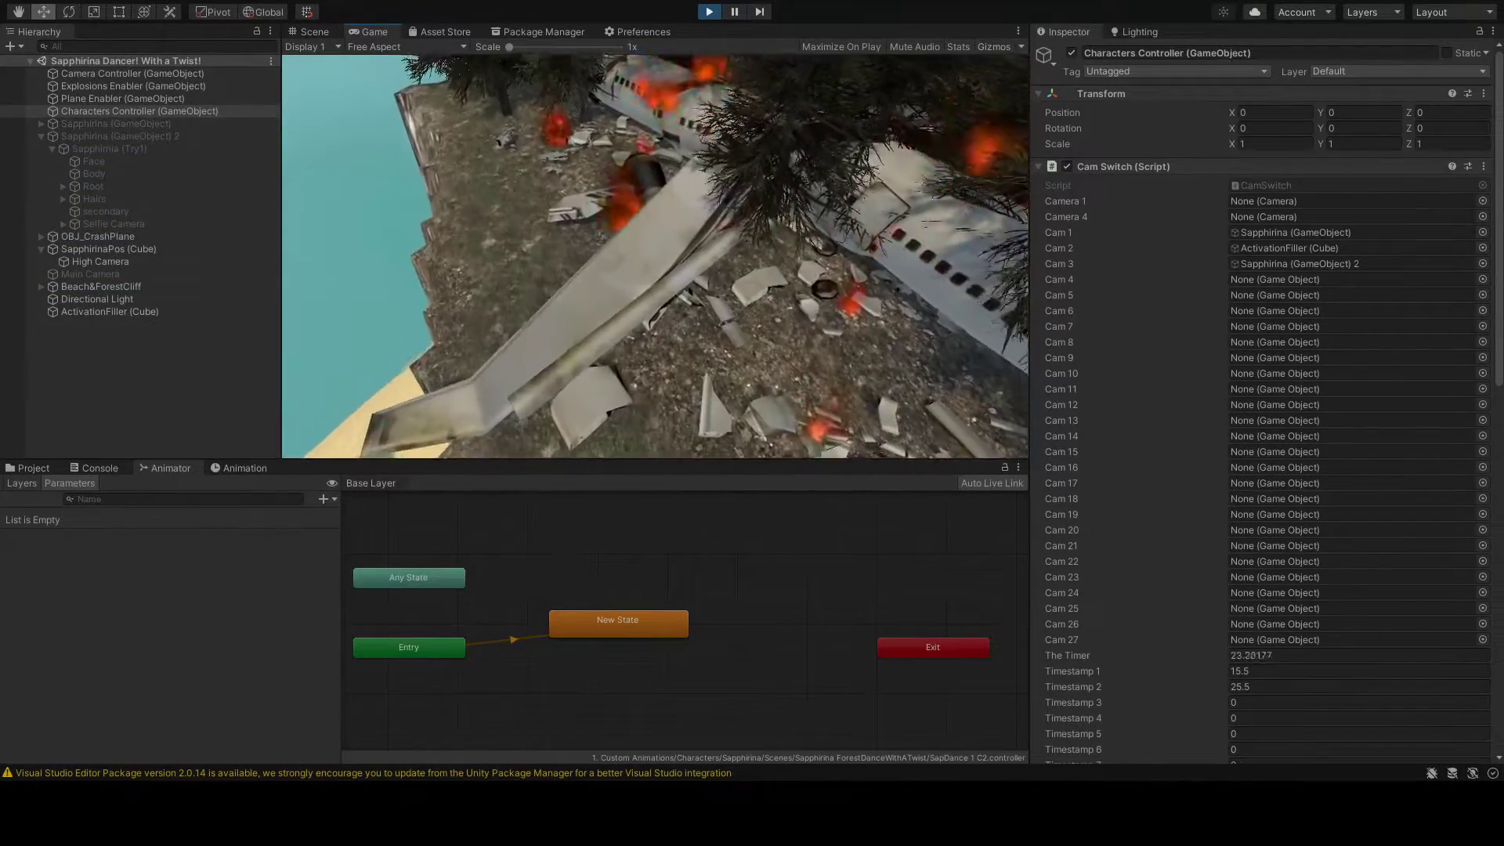
pyautogui.hotkey('ctrl', 'p')
# Step: Set Timestamp 2 to 24.5 on both controllers with Max Time 2 lowered to match, and play-test the second switch
pyautogui.scroll(-10, 1261, 392)
pyautogui.click(1253, 399)
pyautogui.scroll(-2, 1261, 392)
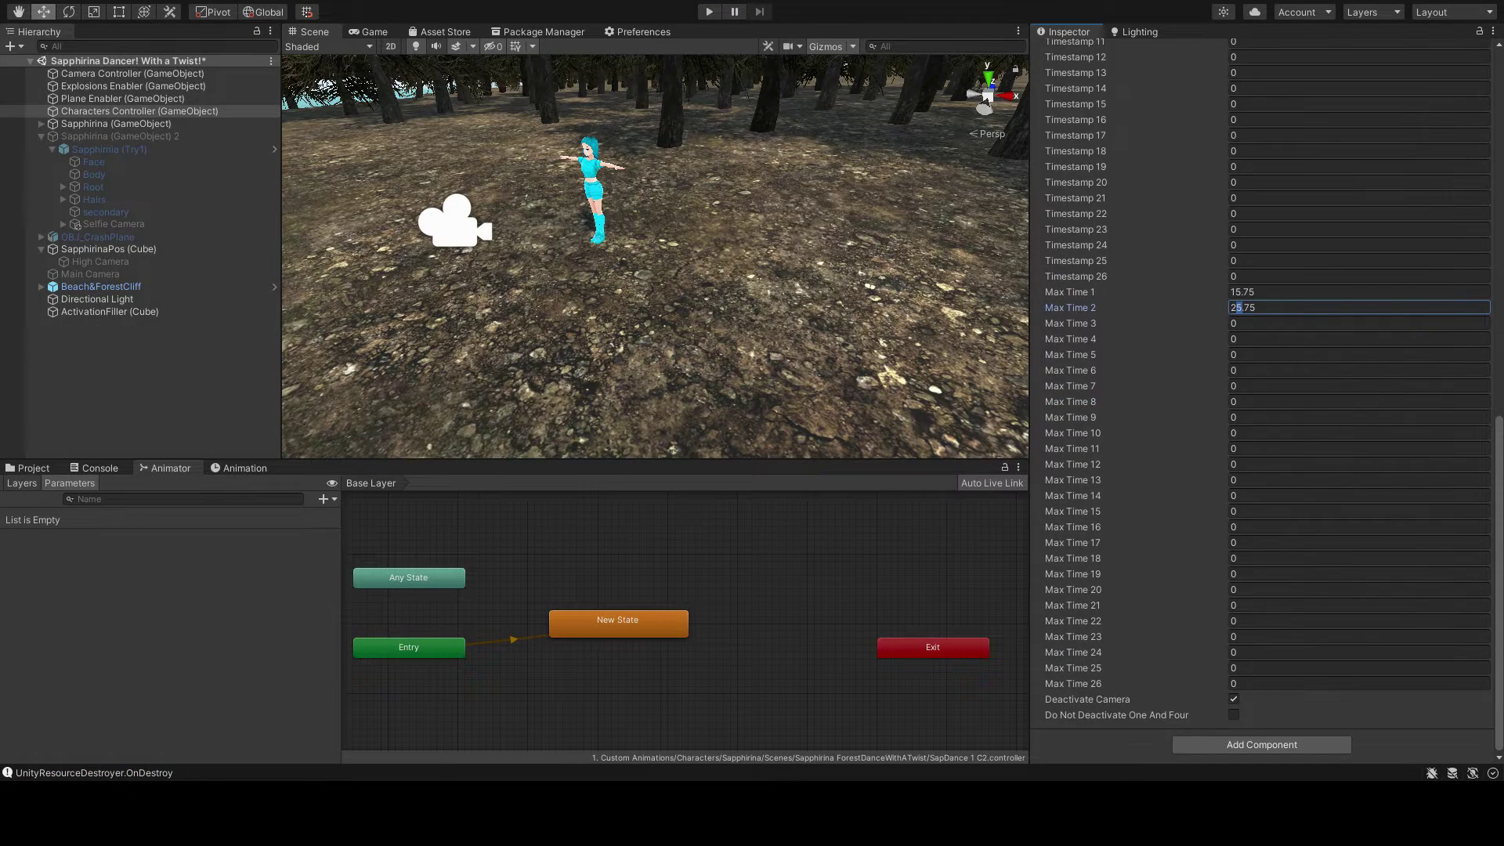
pyautogui.scroll(-10, 1261, 391)
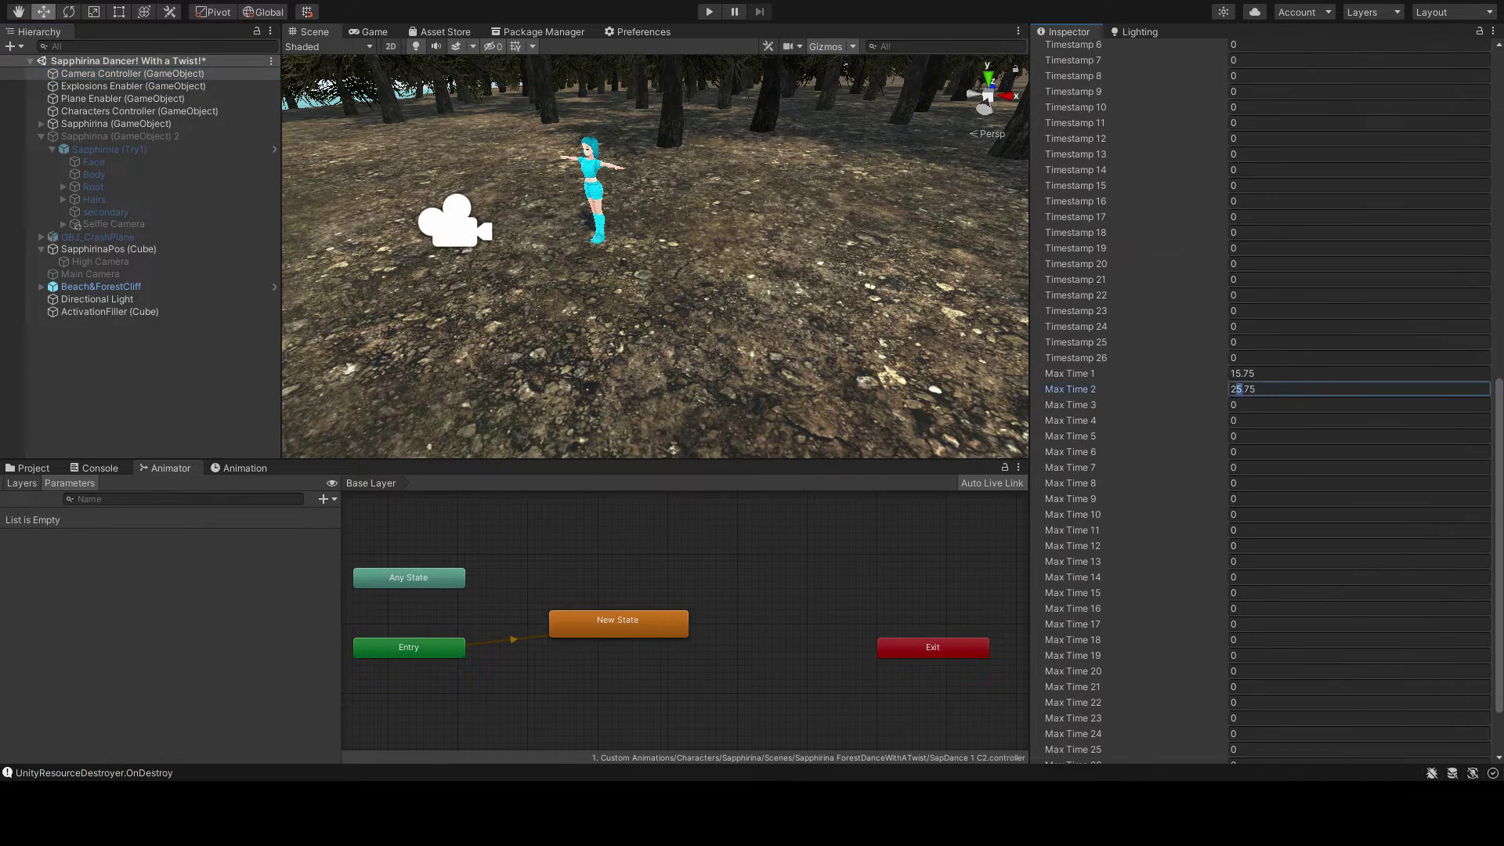
pyautogui.hotkey('ctrl', 'p')
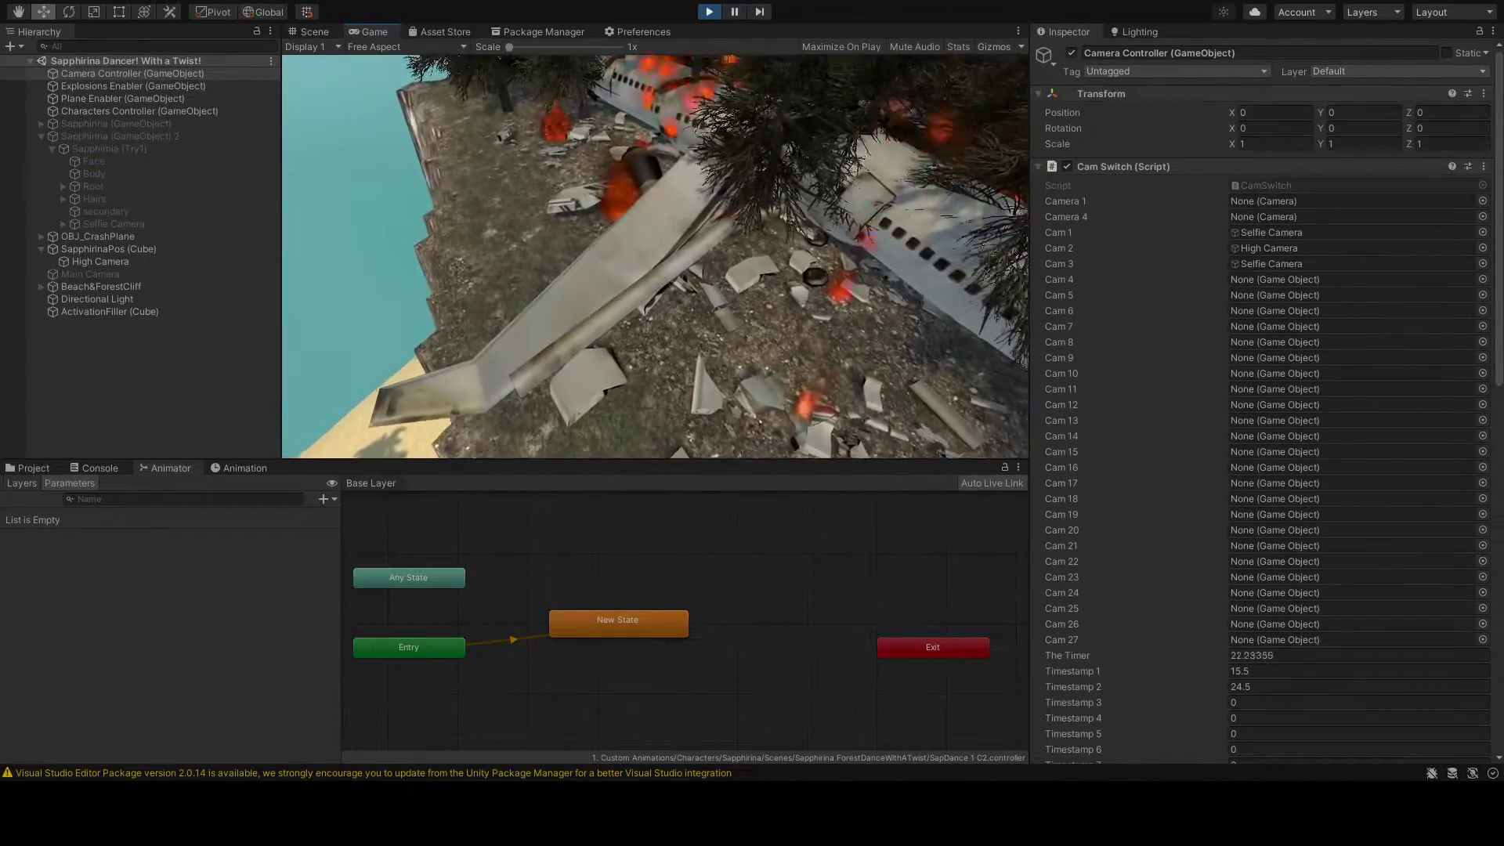
pyautogui.hotkey('ctrl', 'p')
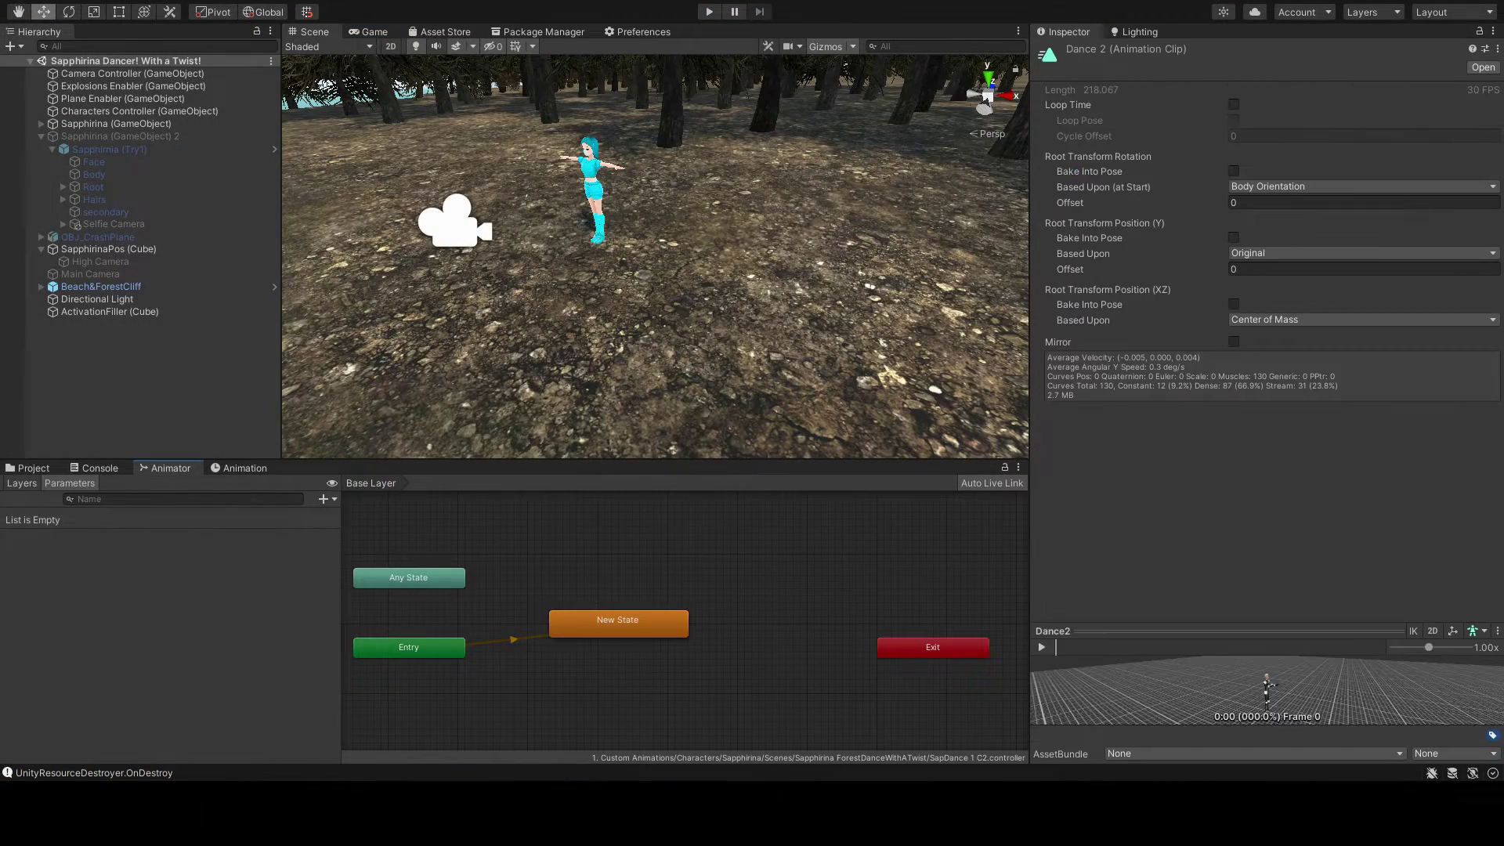
# Step: Set the Cycle Offset of SapDance 1 C2's New State to 1, keeping its Motion Time parameter off
pyautogui.click(618, 624)
pyautogui.click(1428, 138)
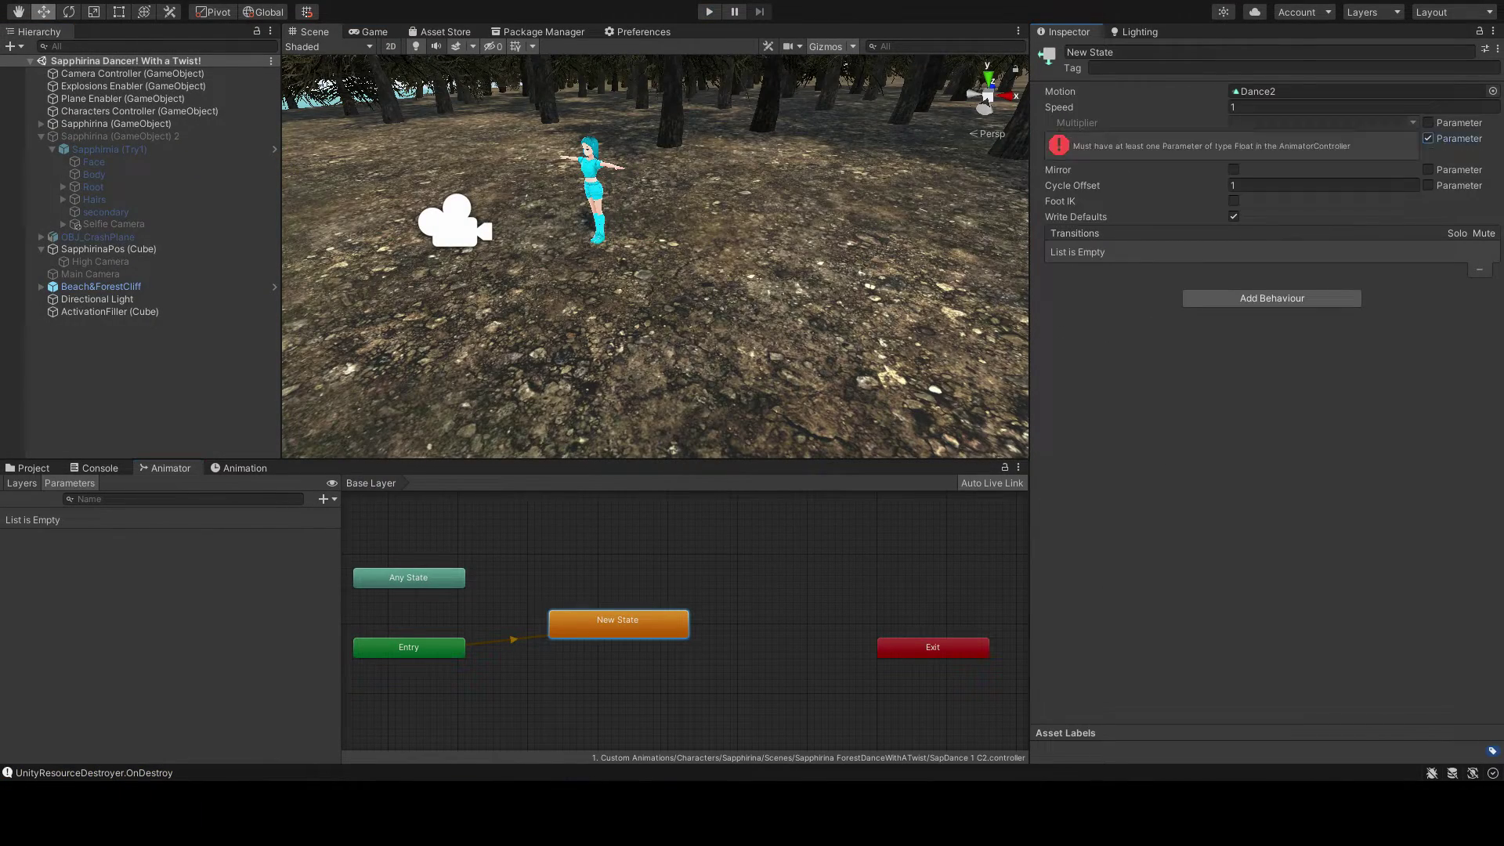
pyautogui.click(1427, 138)
pyautogui.doubleClick(1324, 169)
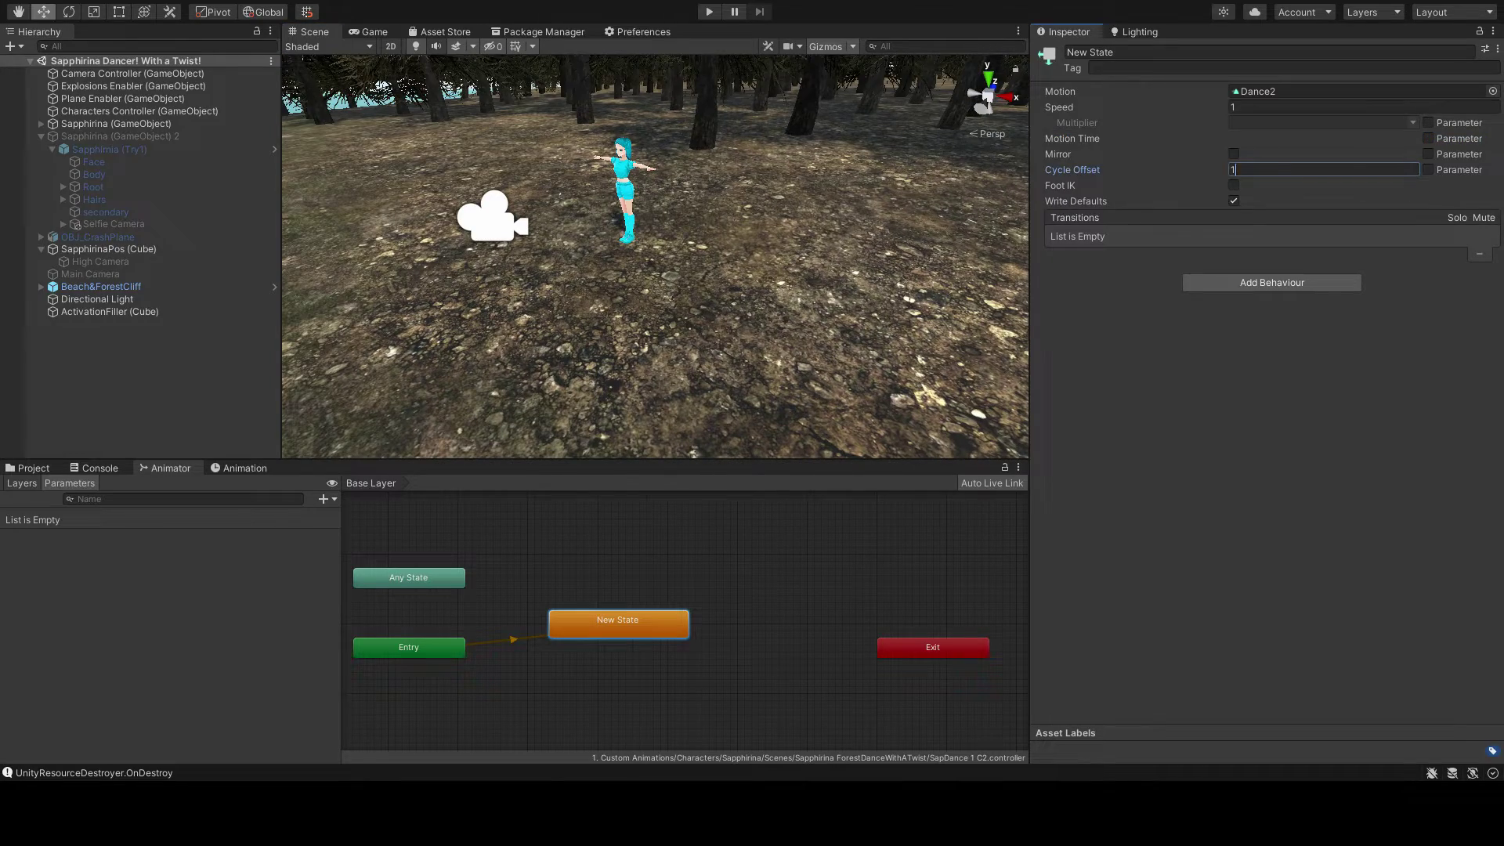
# Step: Move the second switch earlier with Timestamp 2 at 23.5 and a lower Max Time 2, play-testing before and after the change
pyautogui.hotkey('ctrl', 'p')
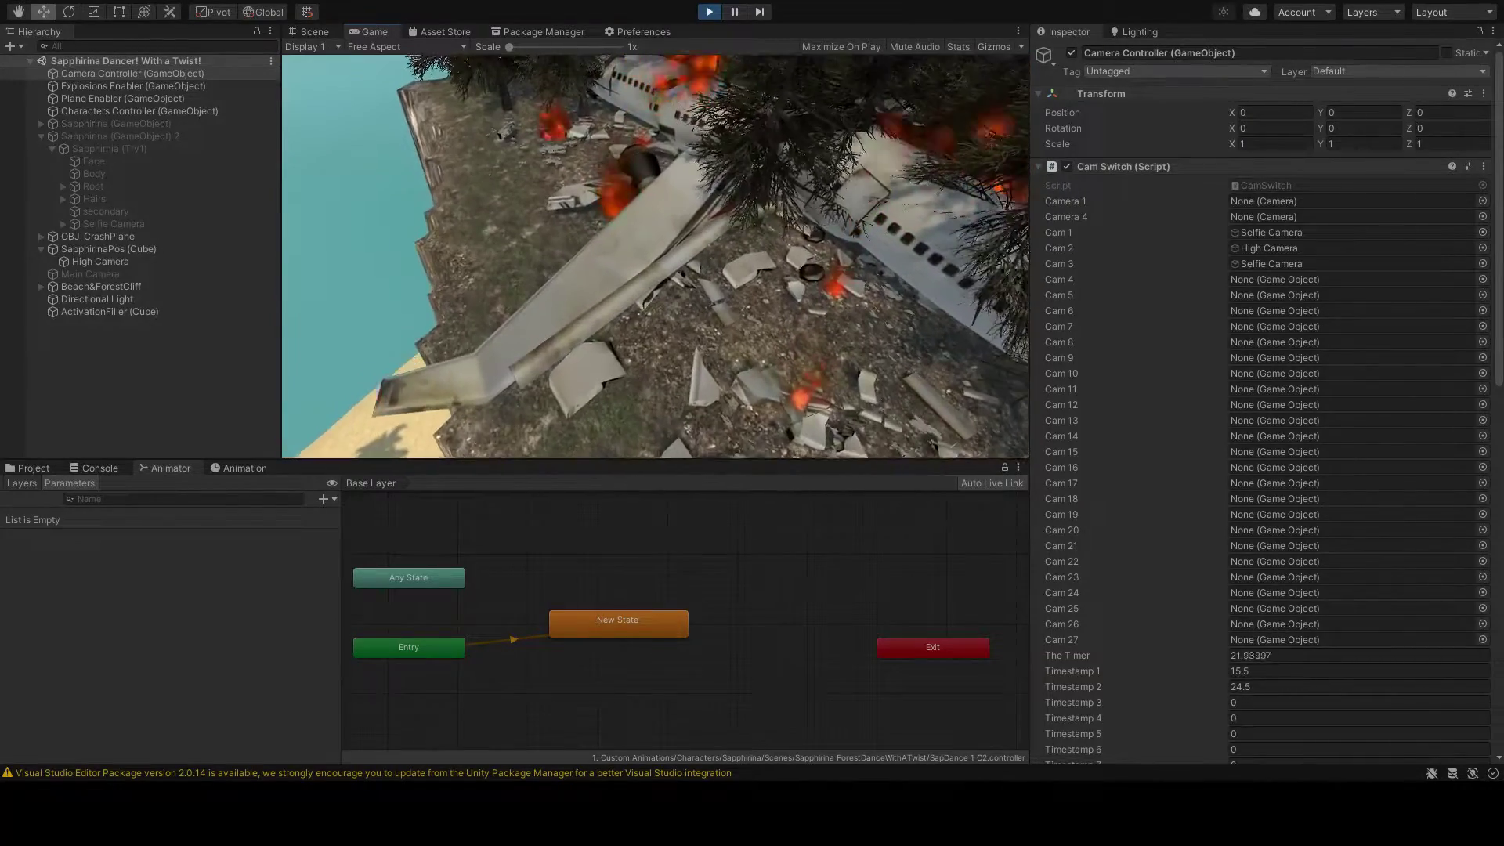
pyautogui.hotkey('ctrl', 'p')
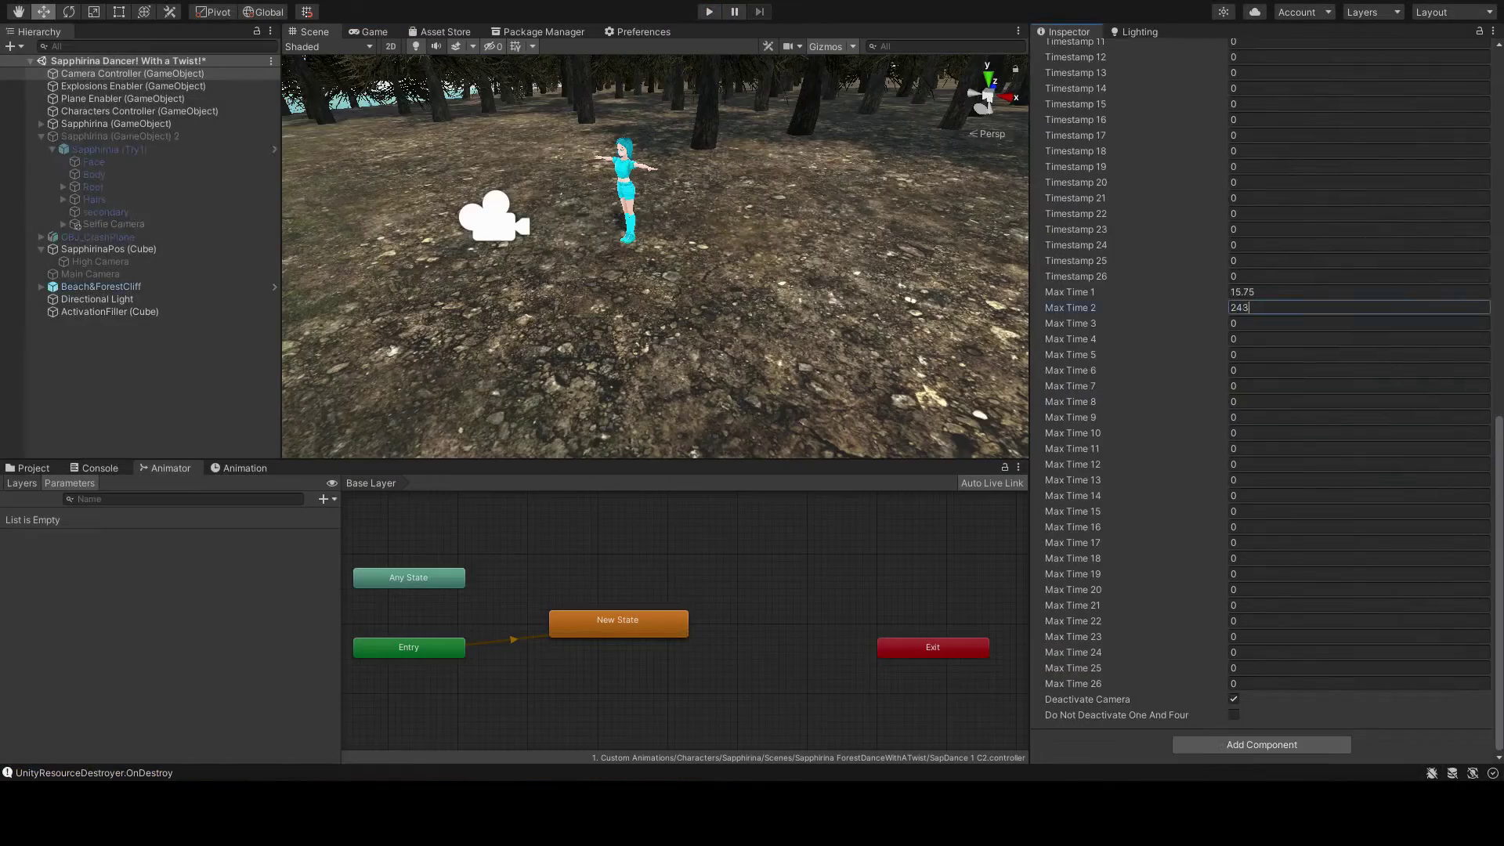
pyautogui.hotkey('ctrl', 'p')
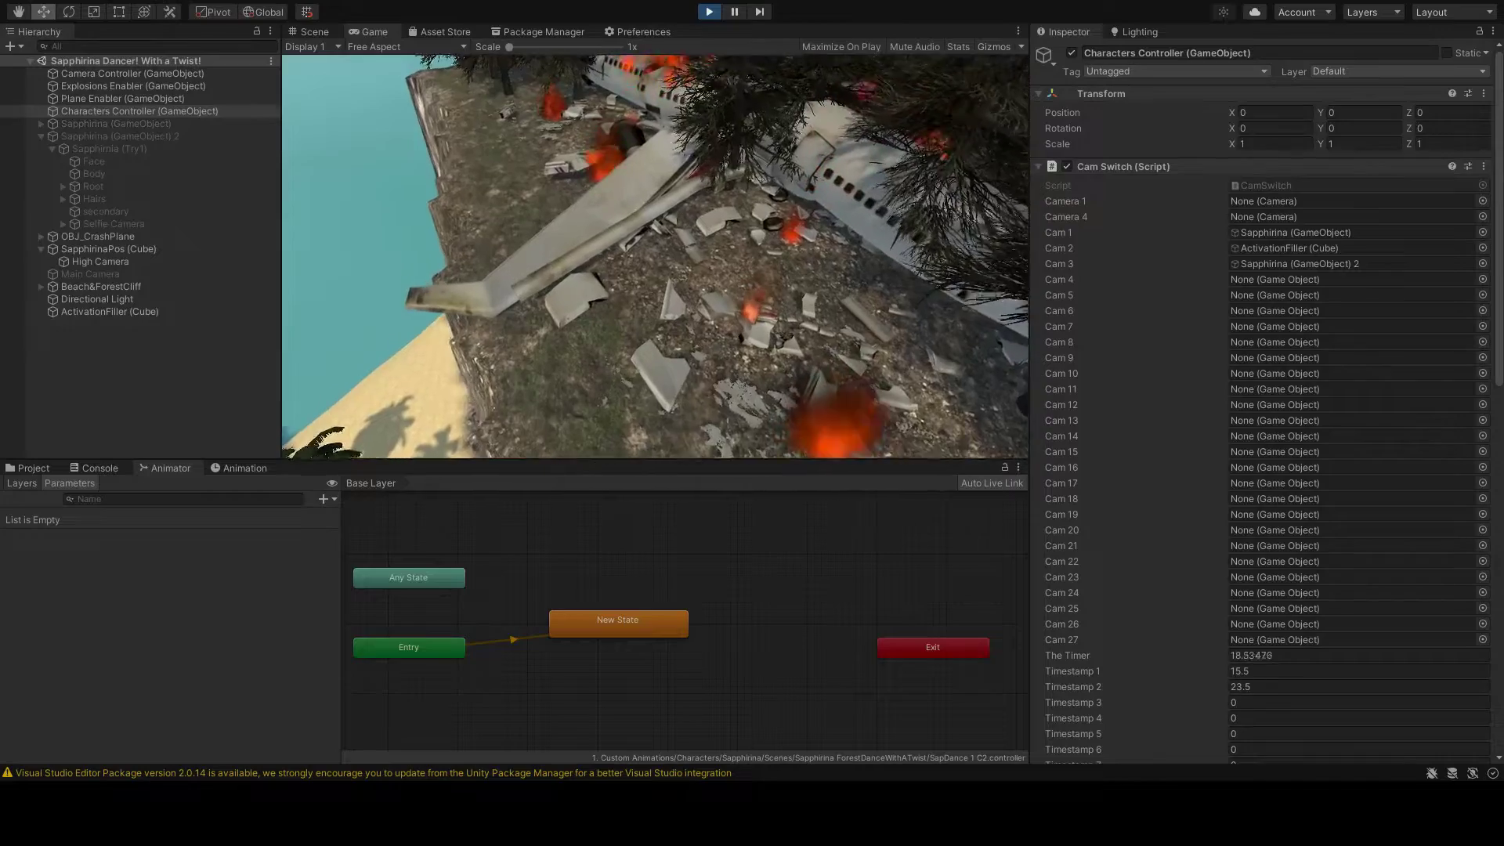
# Step: Set Timestamp 2 to 23 on the Camera Controller and play-test the second switch
pyautogui.hotkey('ctrl', 'p')
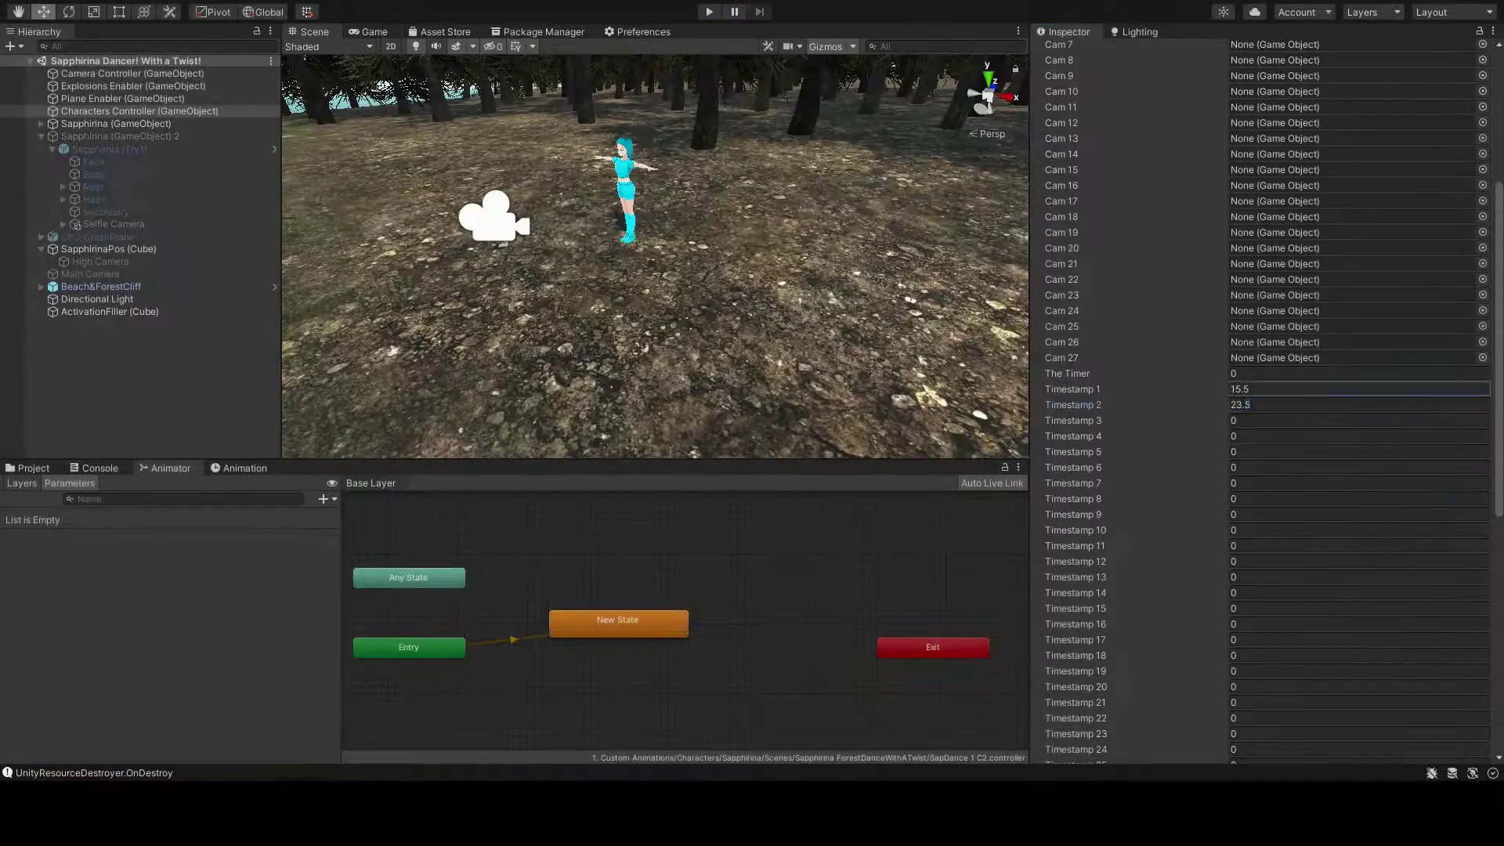
pyautogui.click(133, 73)
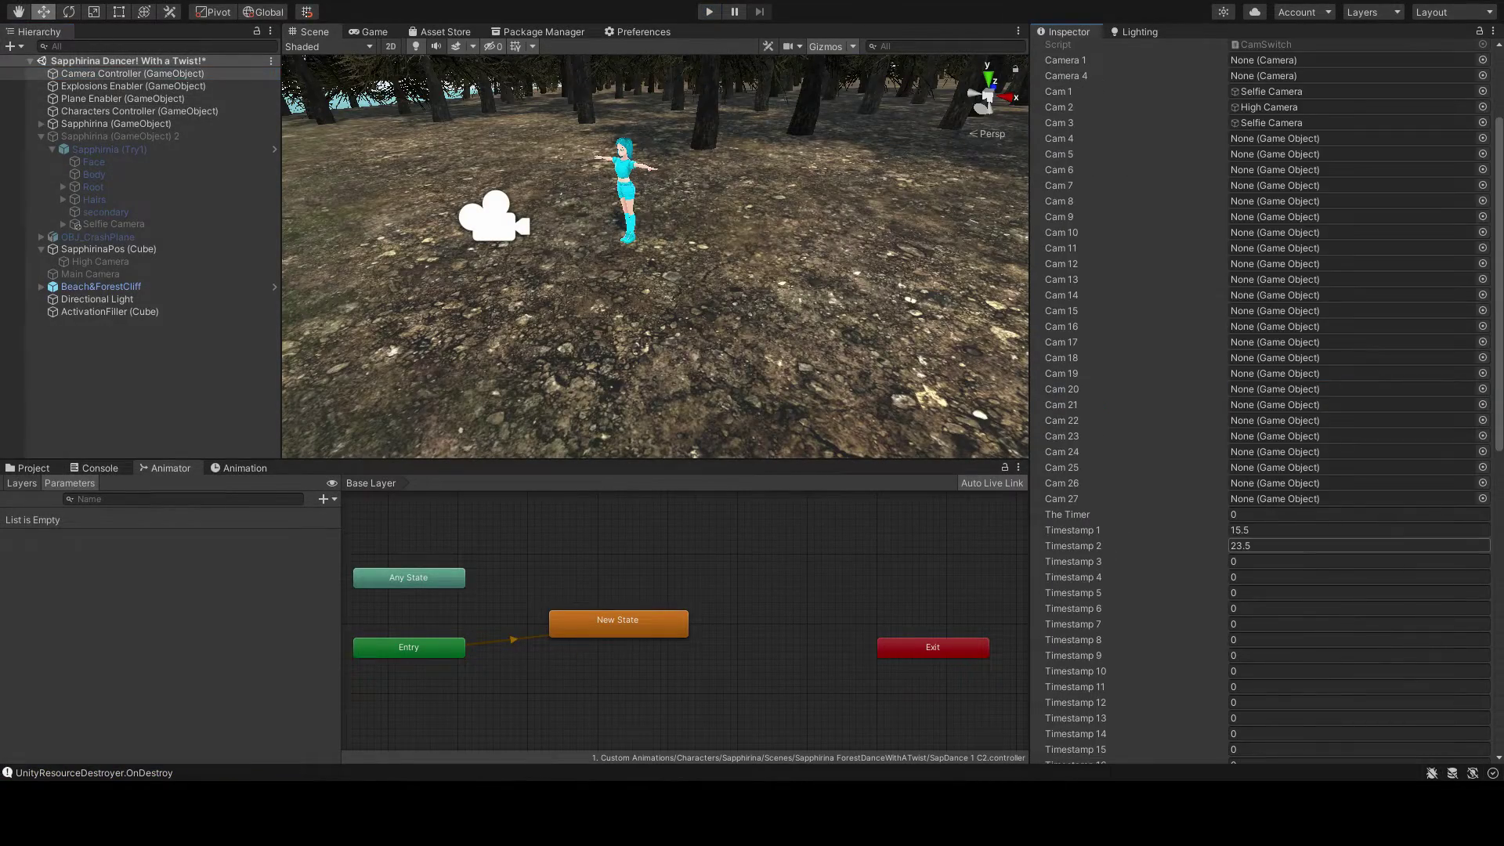
pyautogui.write('23')
pyautogui.hotkey('ctrl', 'p')
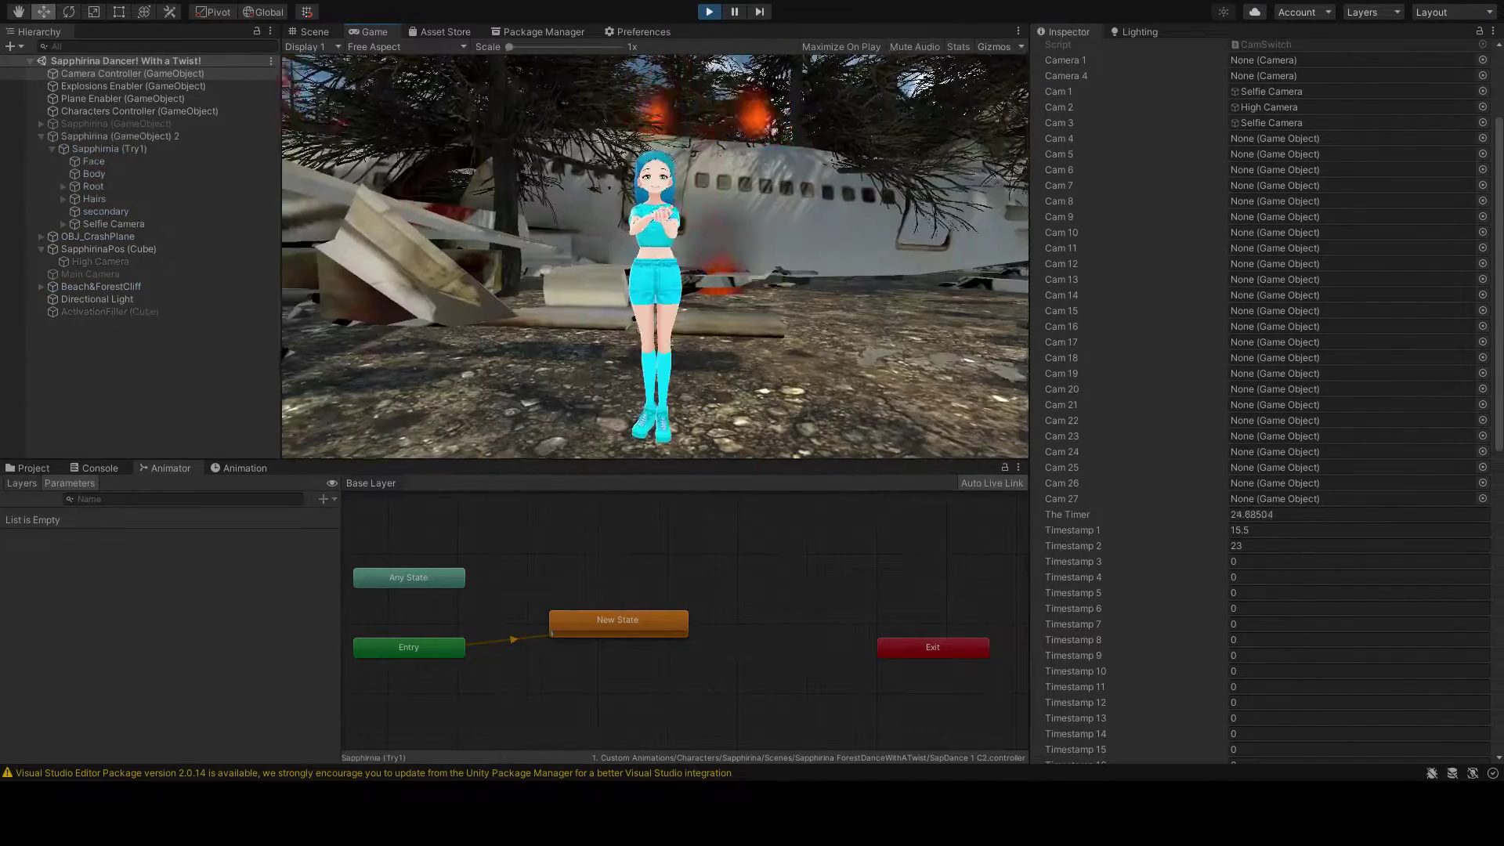
pyautogui.hotkey('ctrl', 'p')
# Step: Inspect the Dance2 clip and try High_Rhythm_Dance_11 as the Motion of New State
pyautogui.click(618, 624)
pyautogui.click(513, 640)
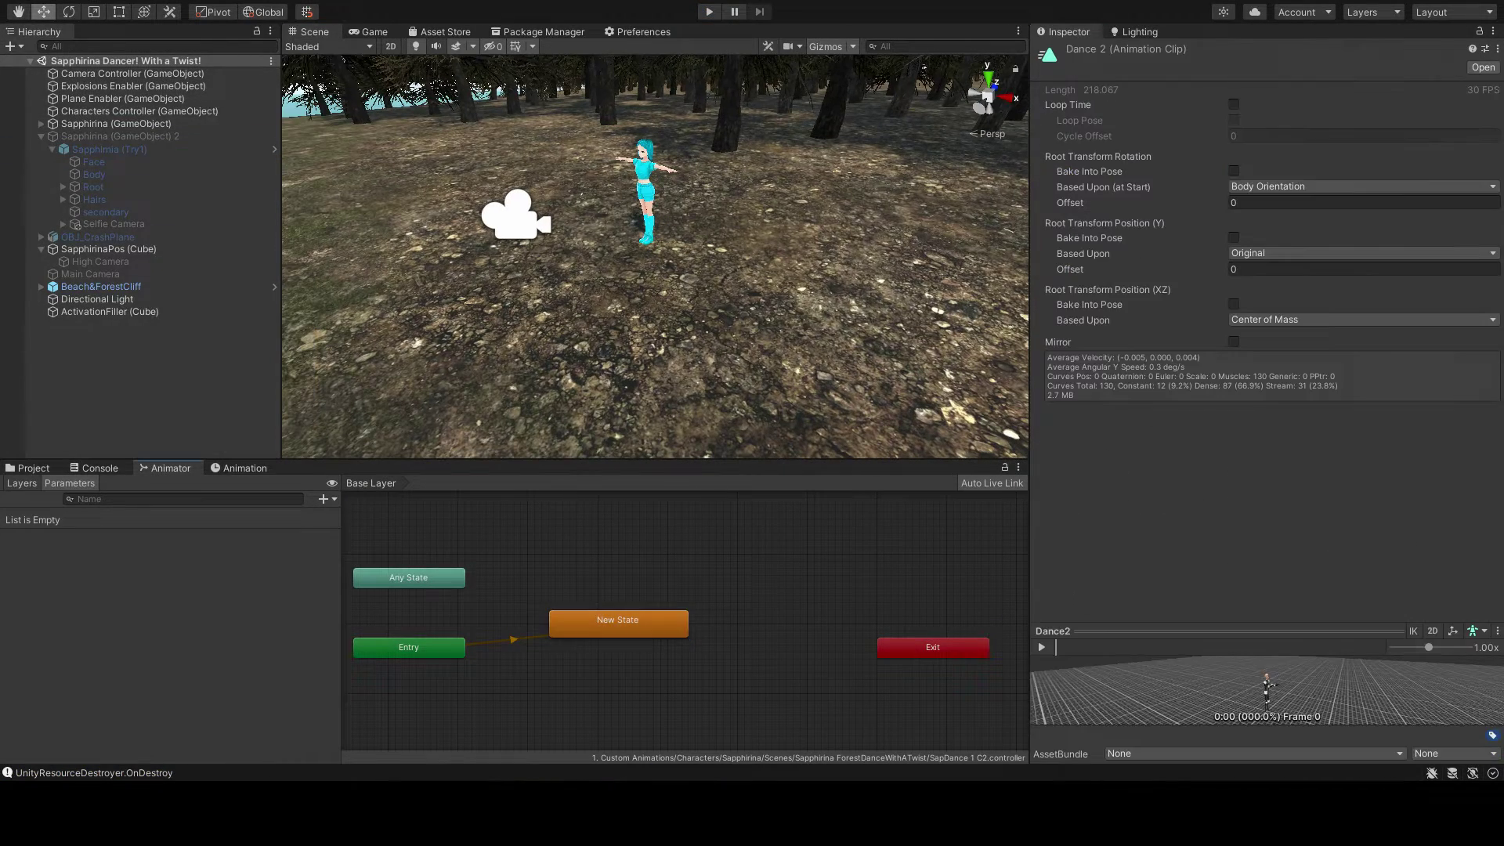
pyautogui.click(618, 623)
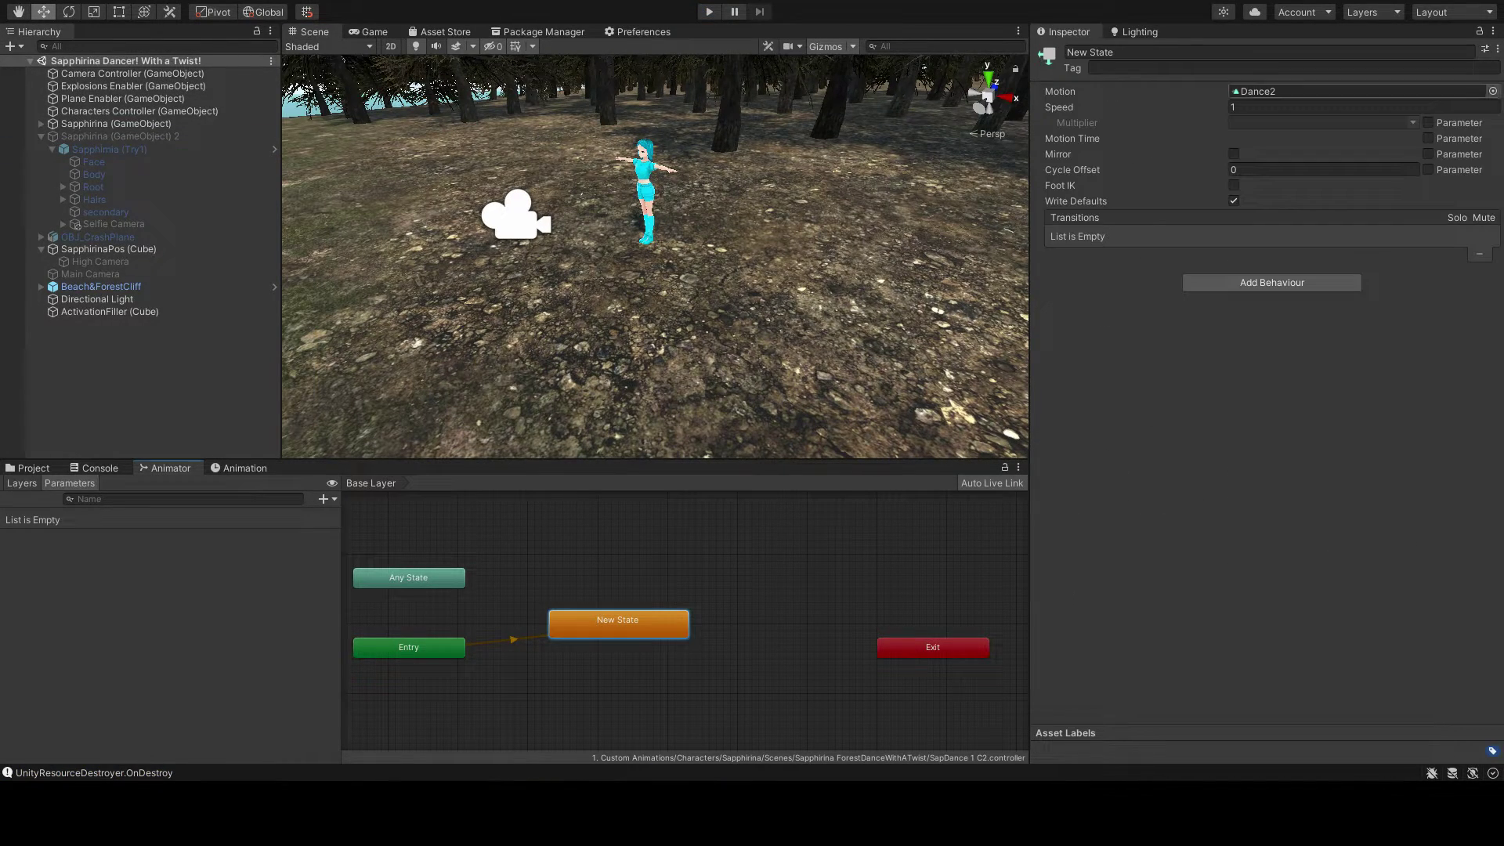
pyautogui.doubleClick(1359, 91)
pyautogui.hotkey('ctrl', 'z')
pyautogui.doubleClick(1359, 90)
pyautogui.hotkey('ctrl', 'z')
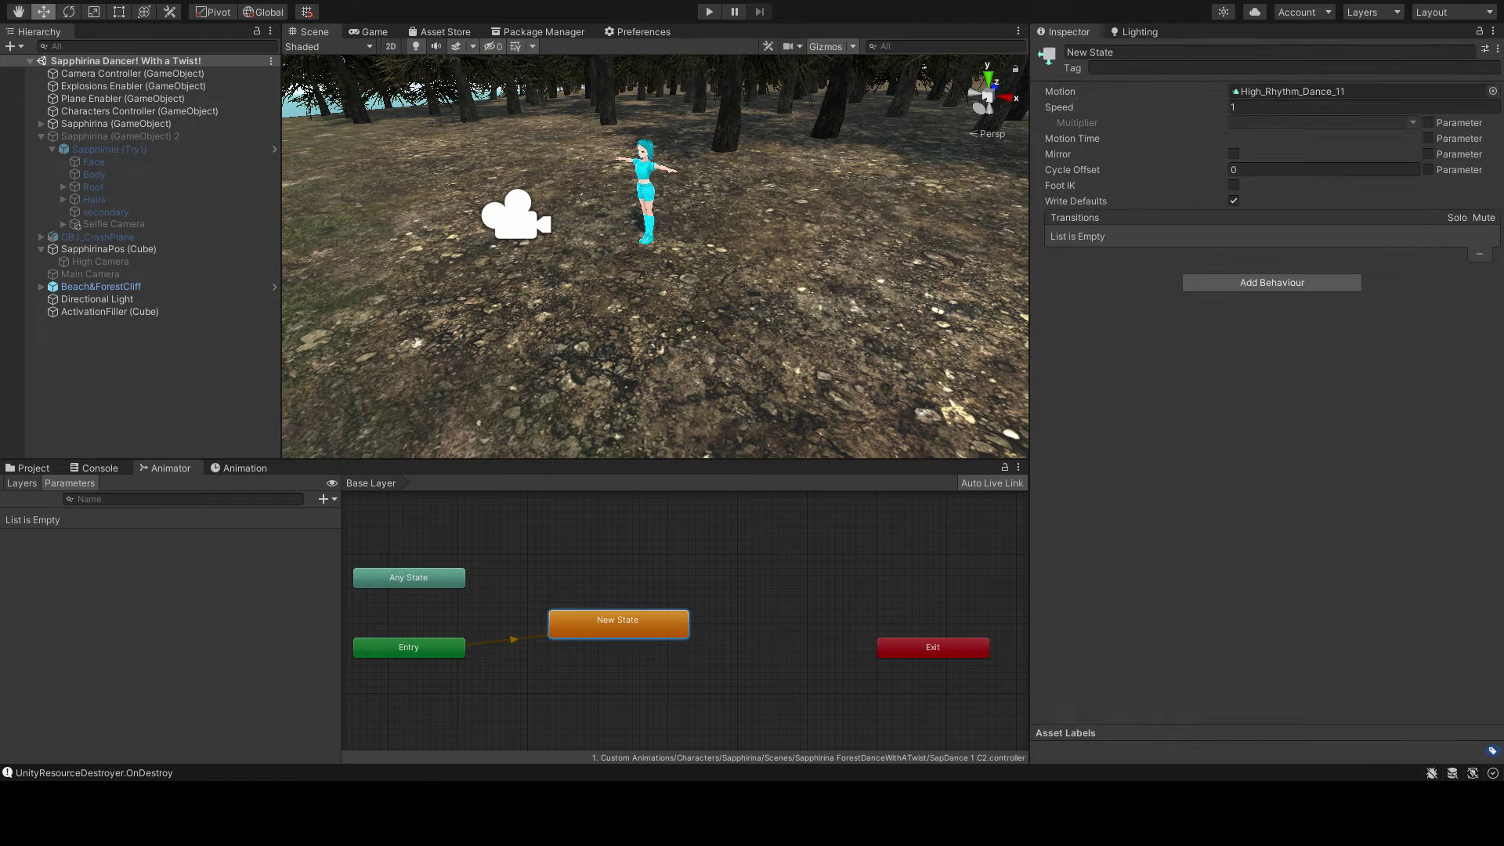
# Step: Preview Short_Dance_07 and Short_Dance_08, assign Short_Dance_08 as New State's Motion, and play-test the scene
pyautogui.doubleClick(1359, 91)
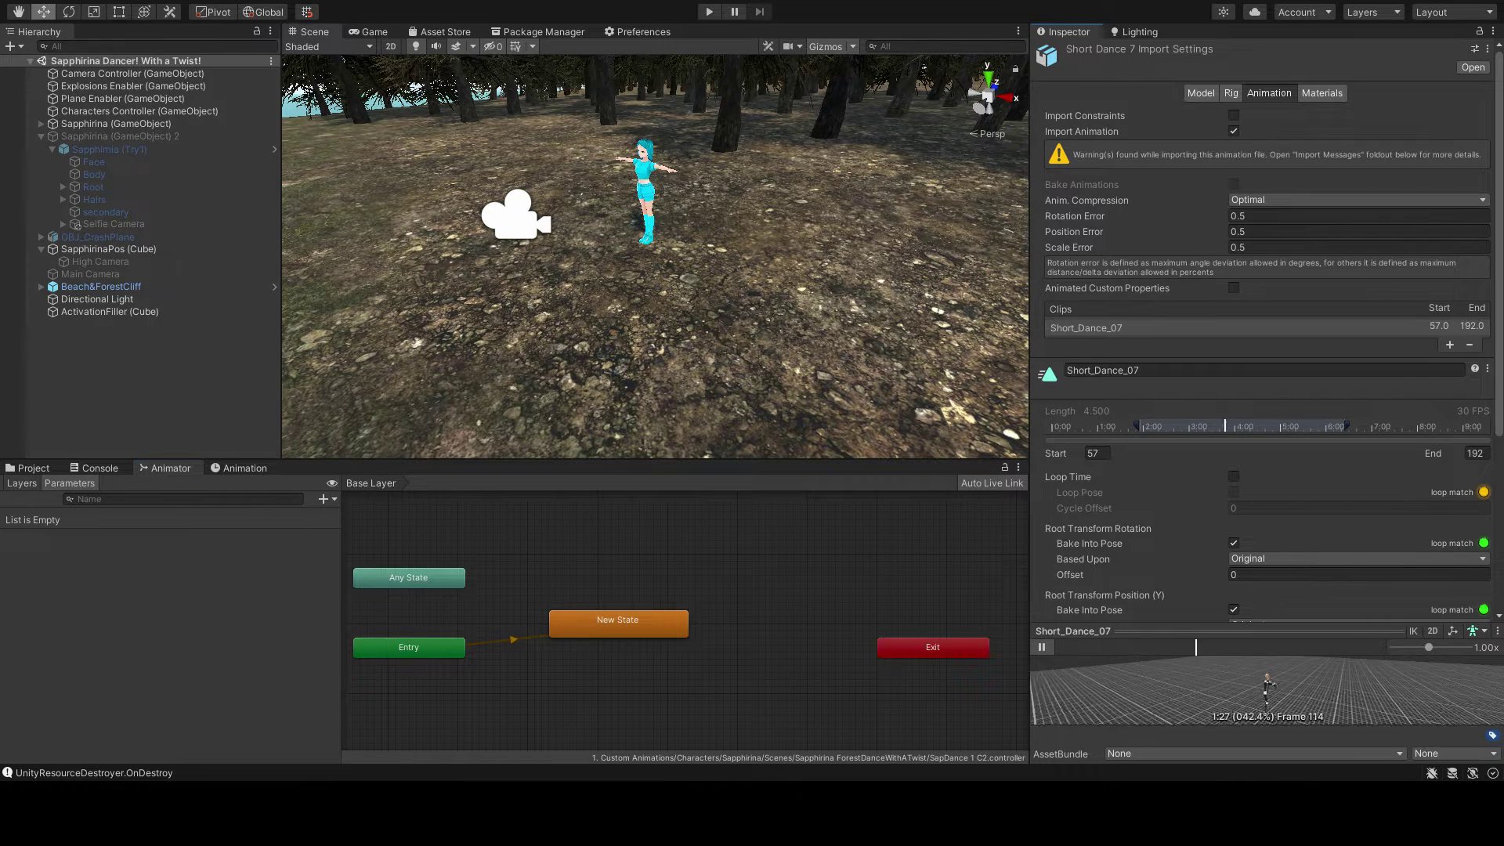
pyautogui.hotkey('ctrl', 'z')
pyautogui.doubleClick(1359, 91)
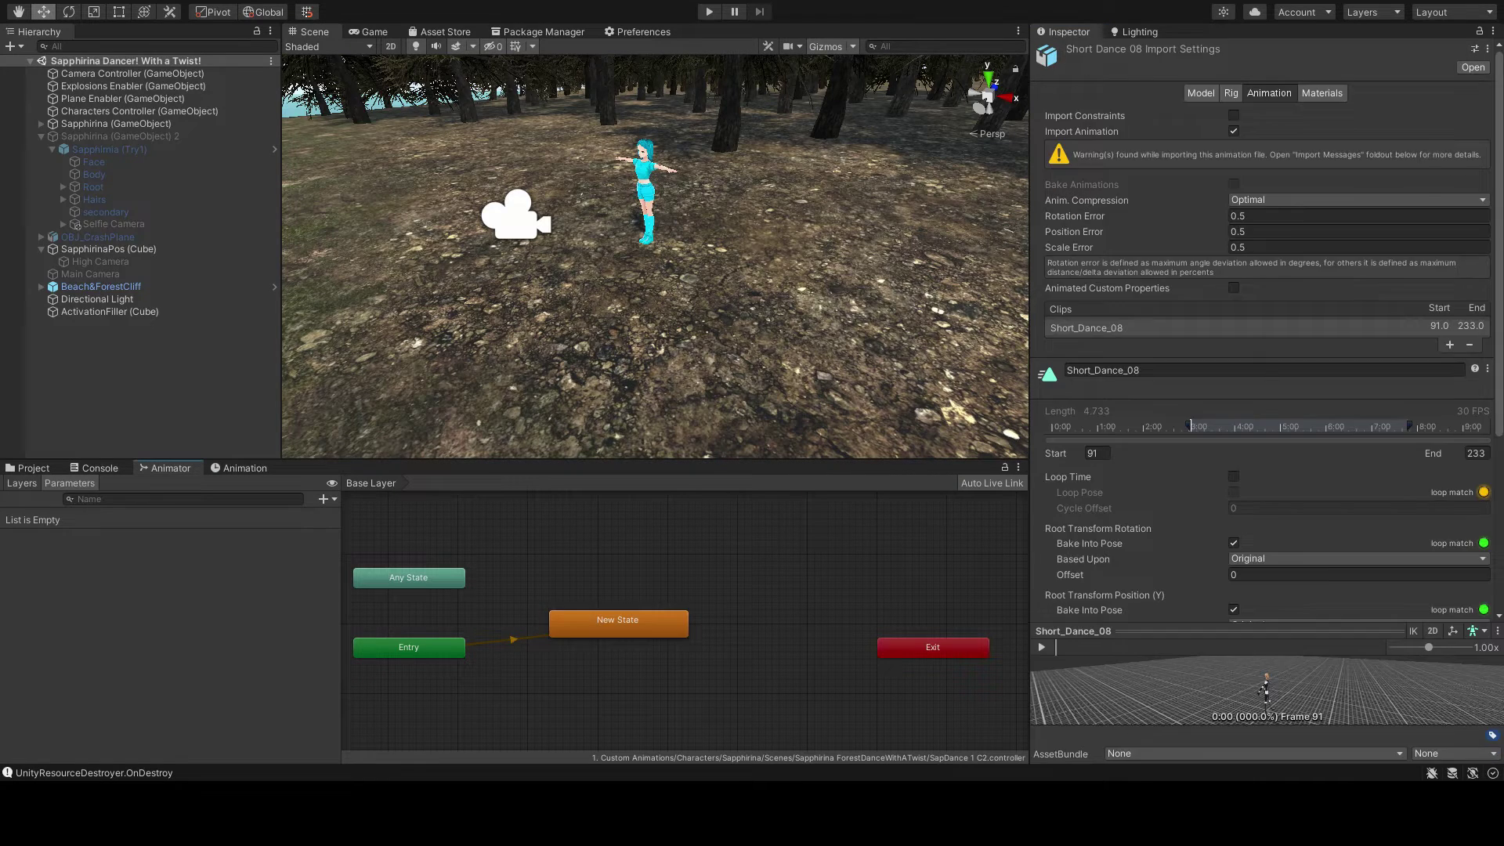
pyautogui.hotkey('ctrl', 'z')
pyautogui.hotkey('ctrl', 'p')
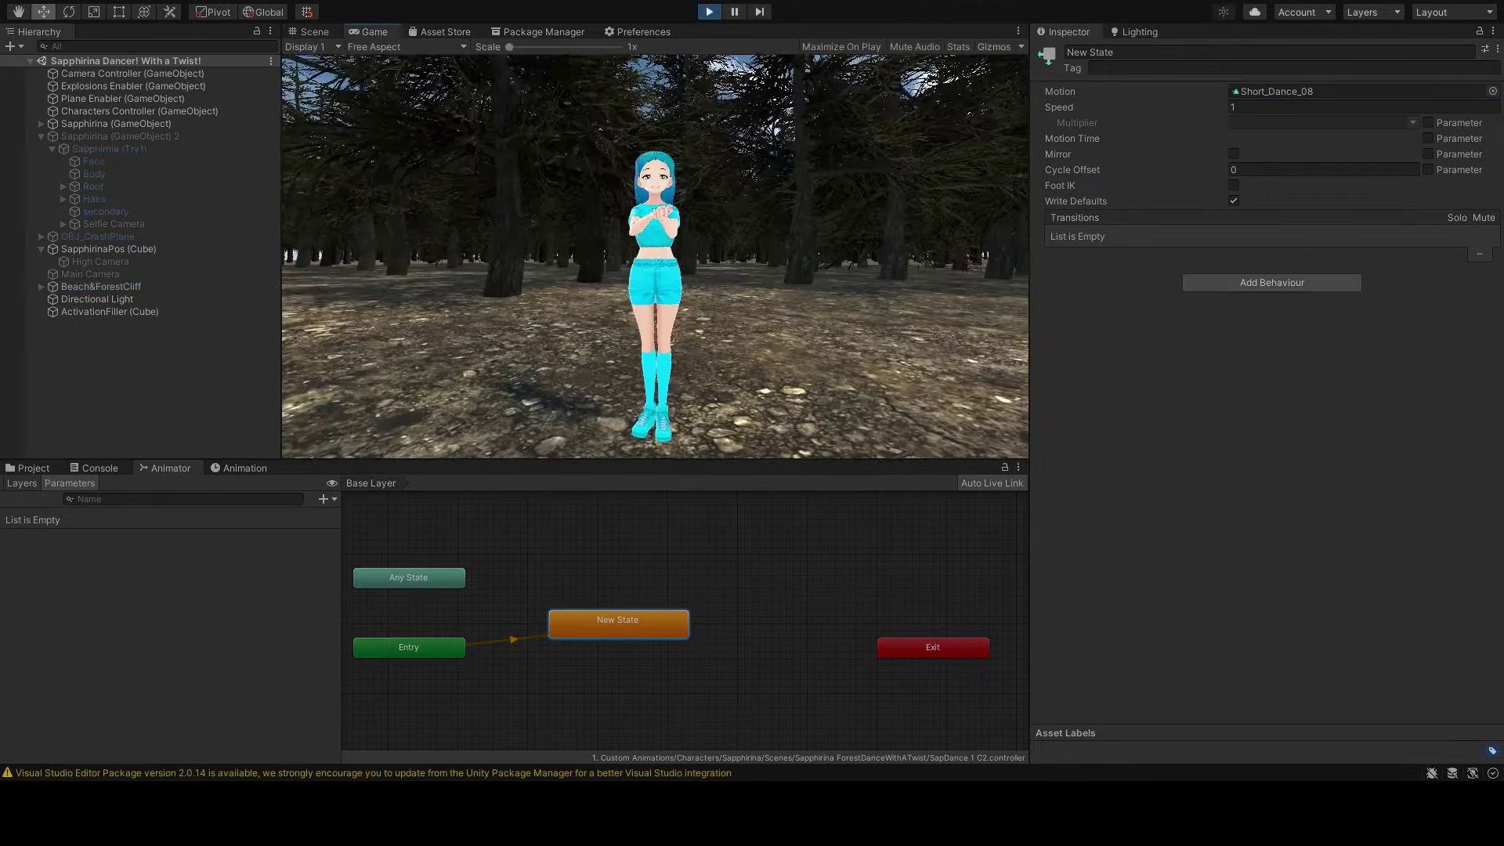
pyautogui.hotkey('ctrl', 'p')
# Step: Add a second state with a transition from New State, using WAIT02 as its Motion, and play-test the scene
pyautogui.rightClick(695, 627)
pyautogui.click(830, 636)
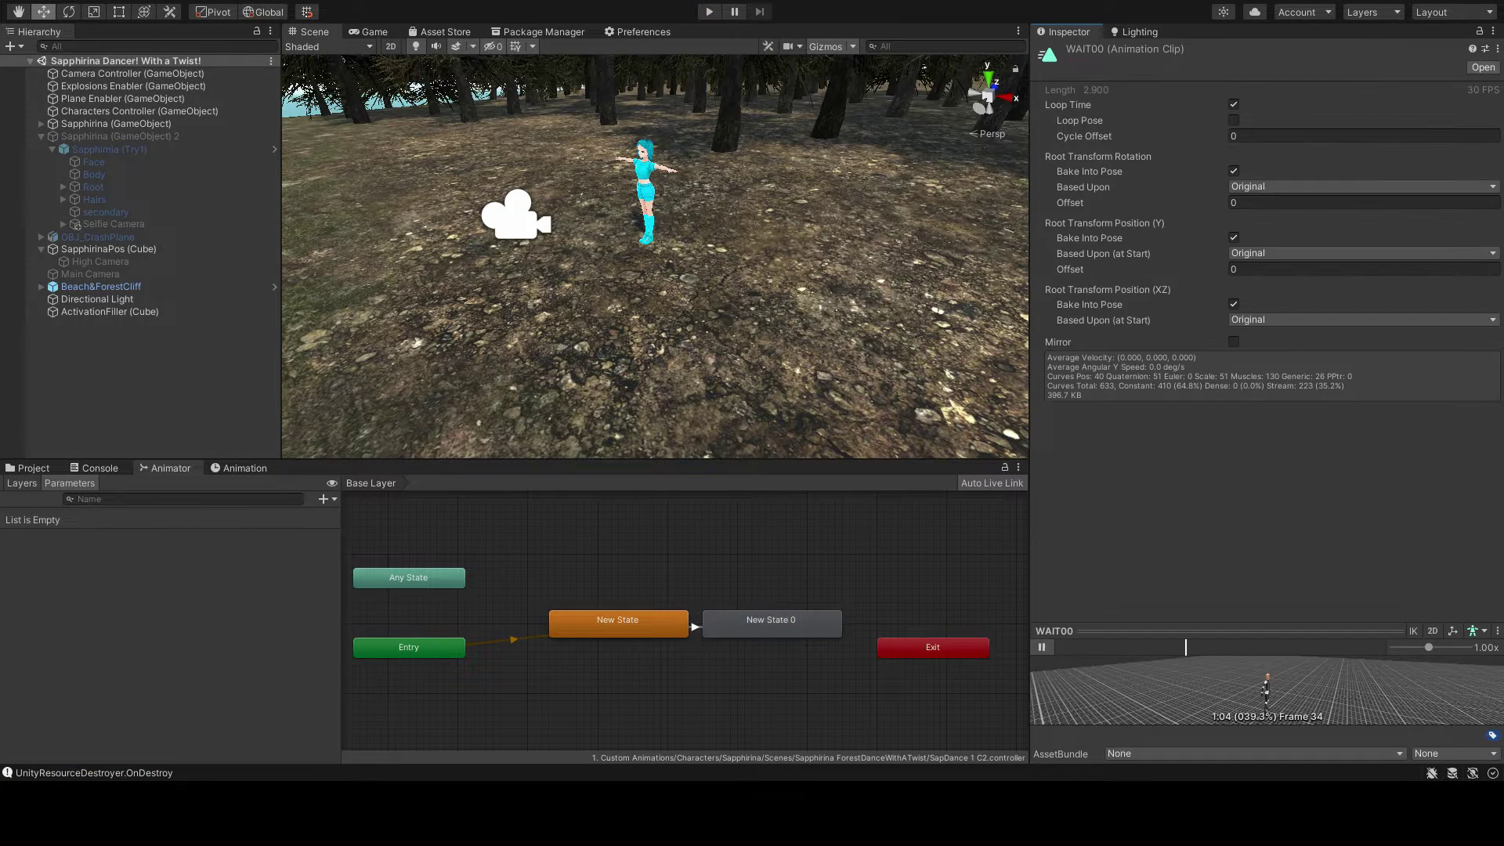
pyautogui.doubleClick(1359, 91)
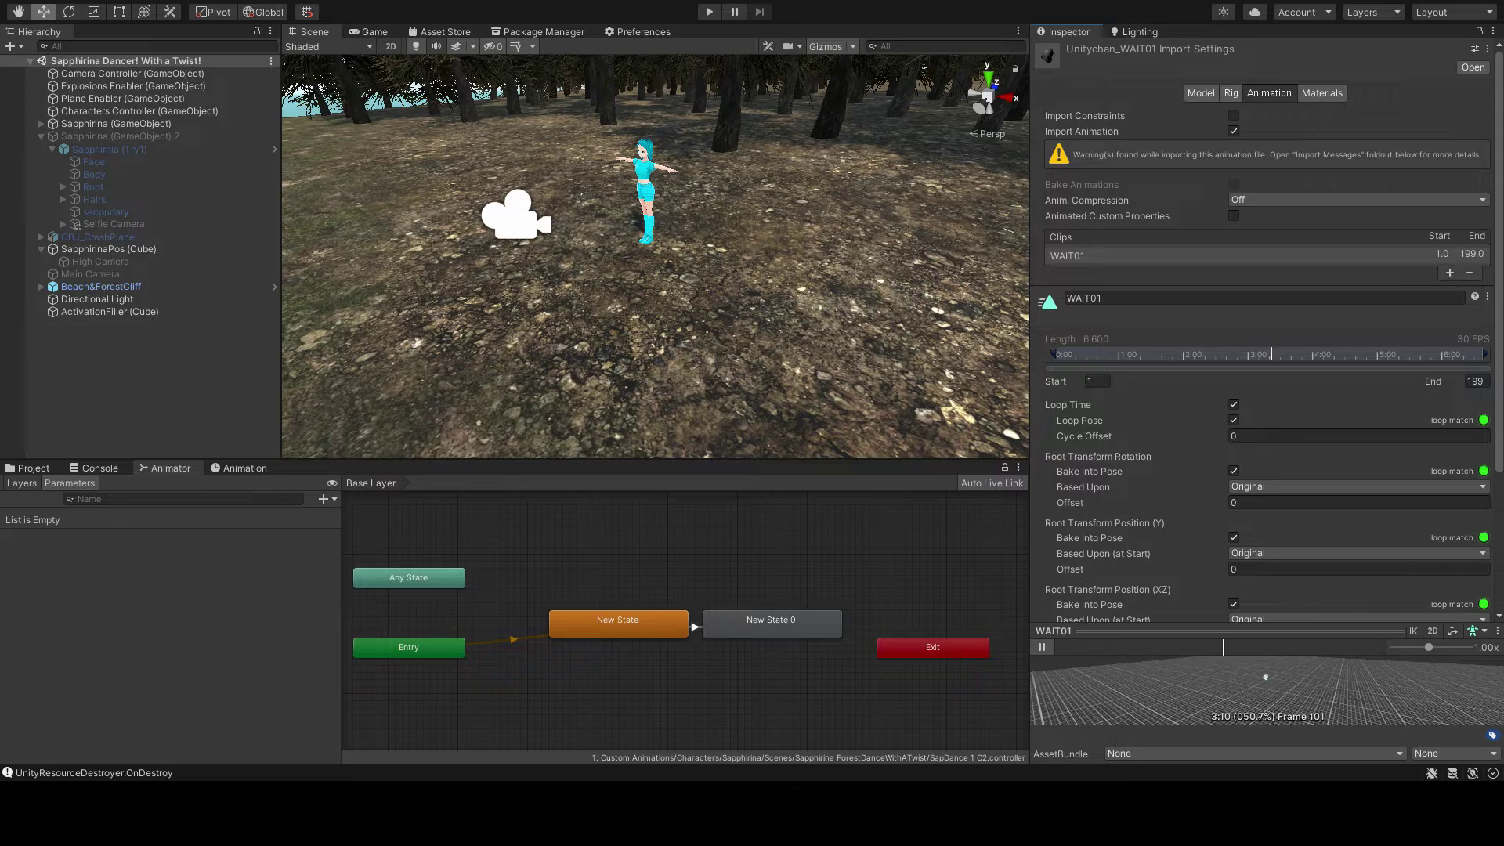
pyautogui.click(771, 623)
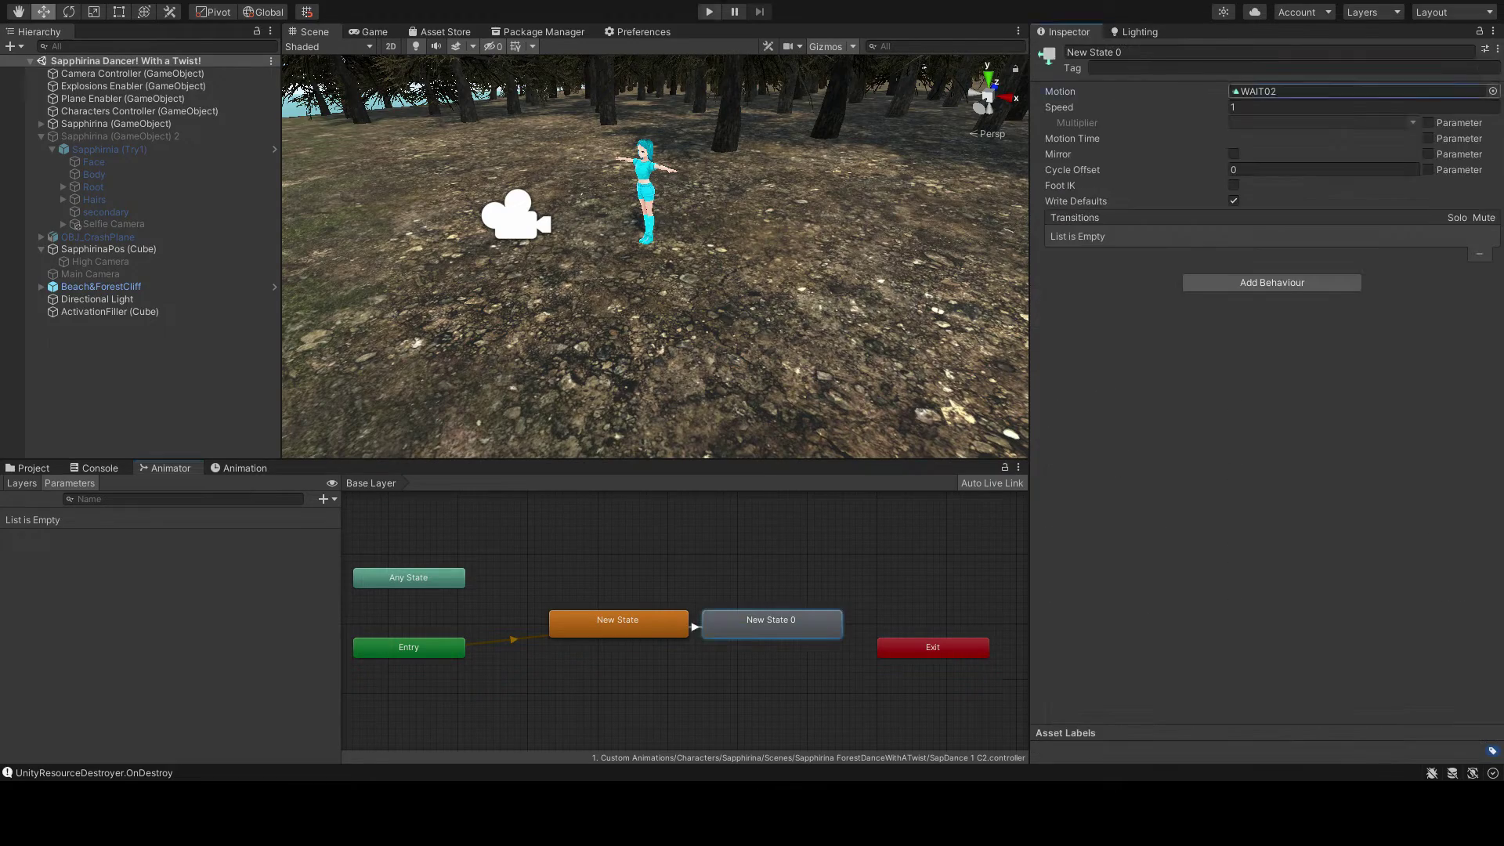
pyautogui.hotkey('ctrl', 'p')
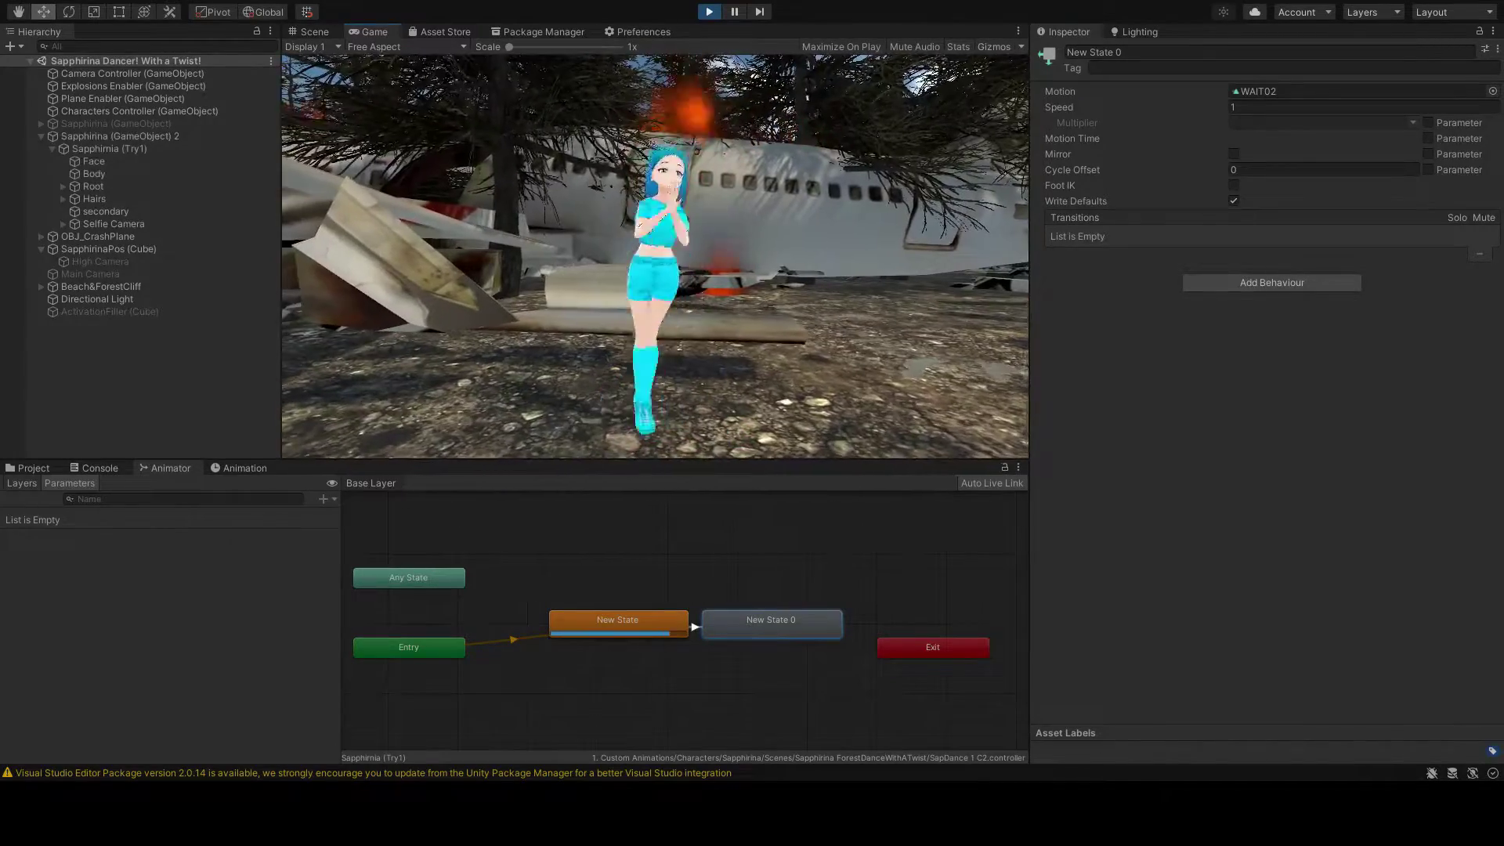
pyautogui.hotkey('ctrl', 'p')
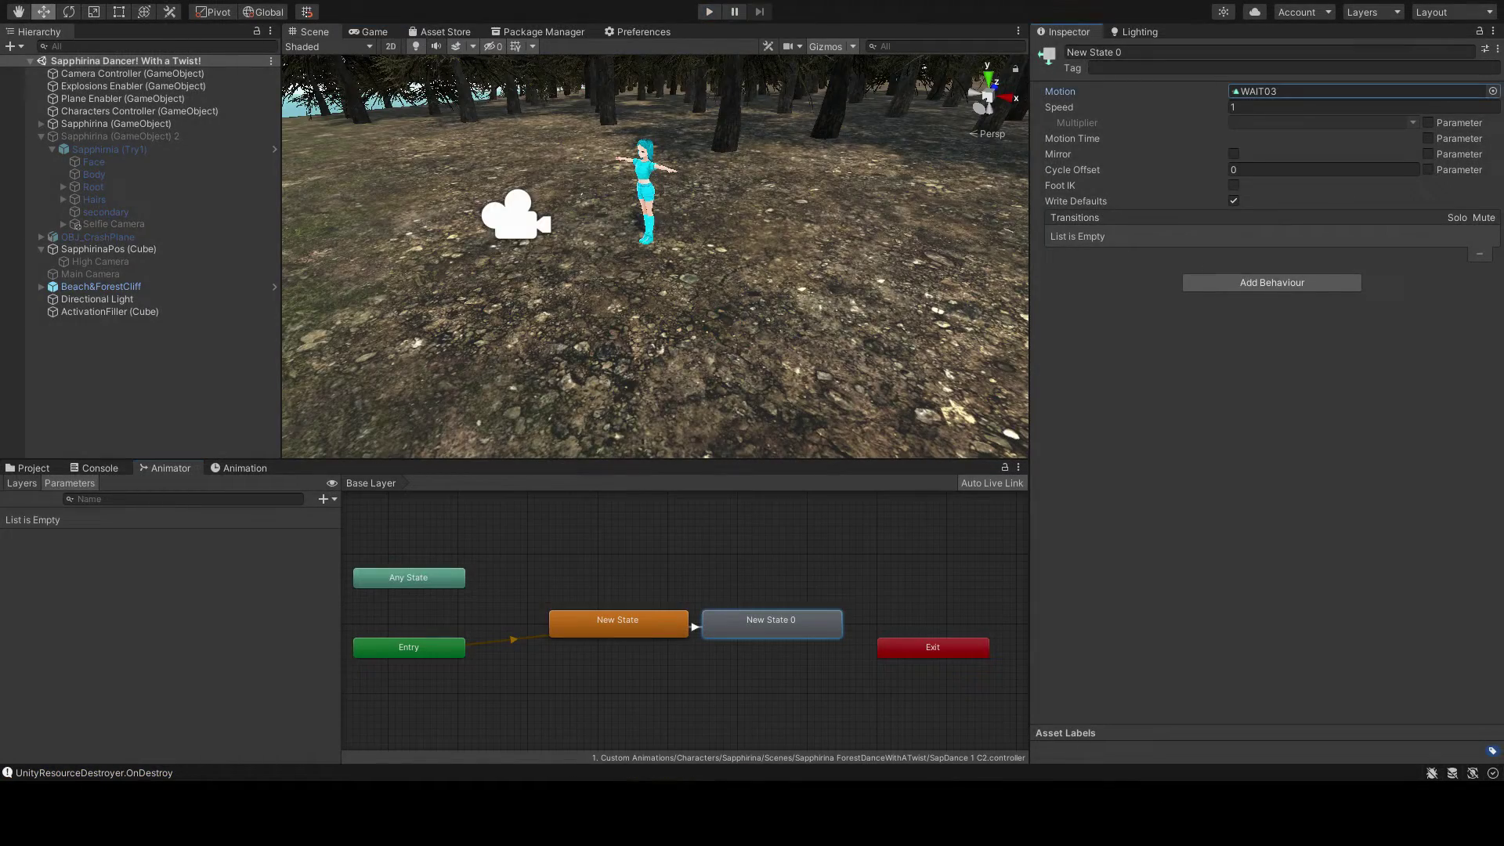
# Step: Insert a duplicated WAIT03 state between New State and the final WAIT02 state, linked by transitions, and play-test the sequence
pyautogui.hotkey('ctrl', 'd')
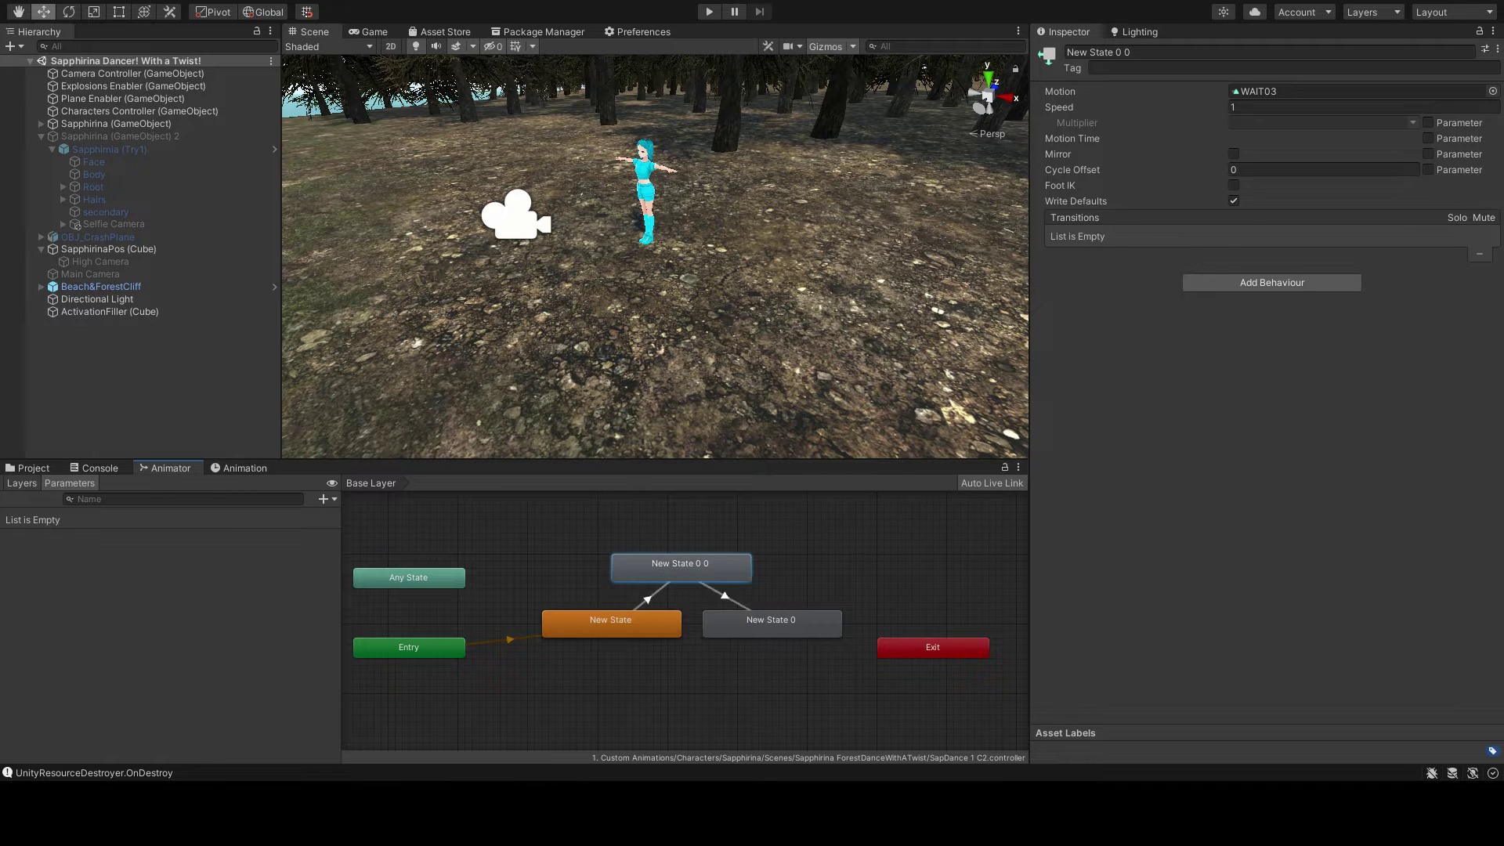
pyautogui.hotkey('ctrl', 'z')
pyautogui.hotkey('ctrl', 'z')
pyautogui.hotkey('ctrl', 'z')
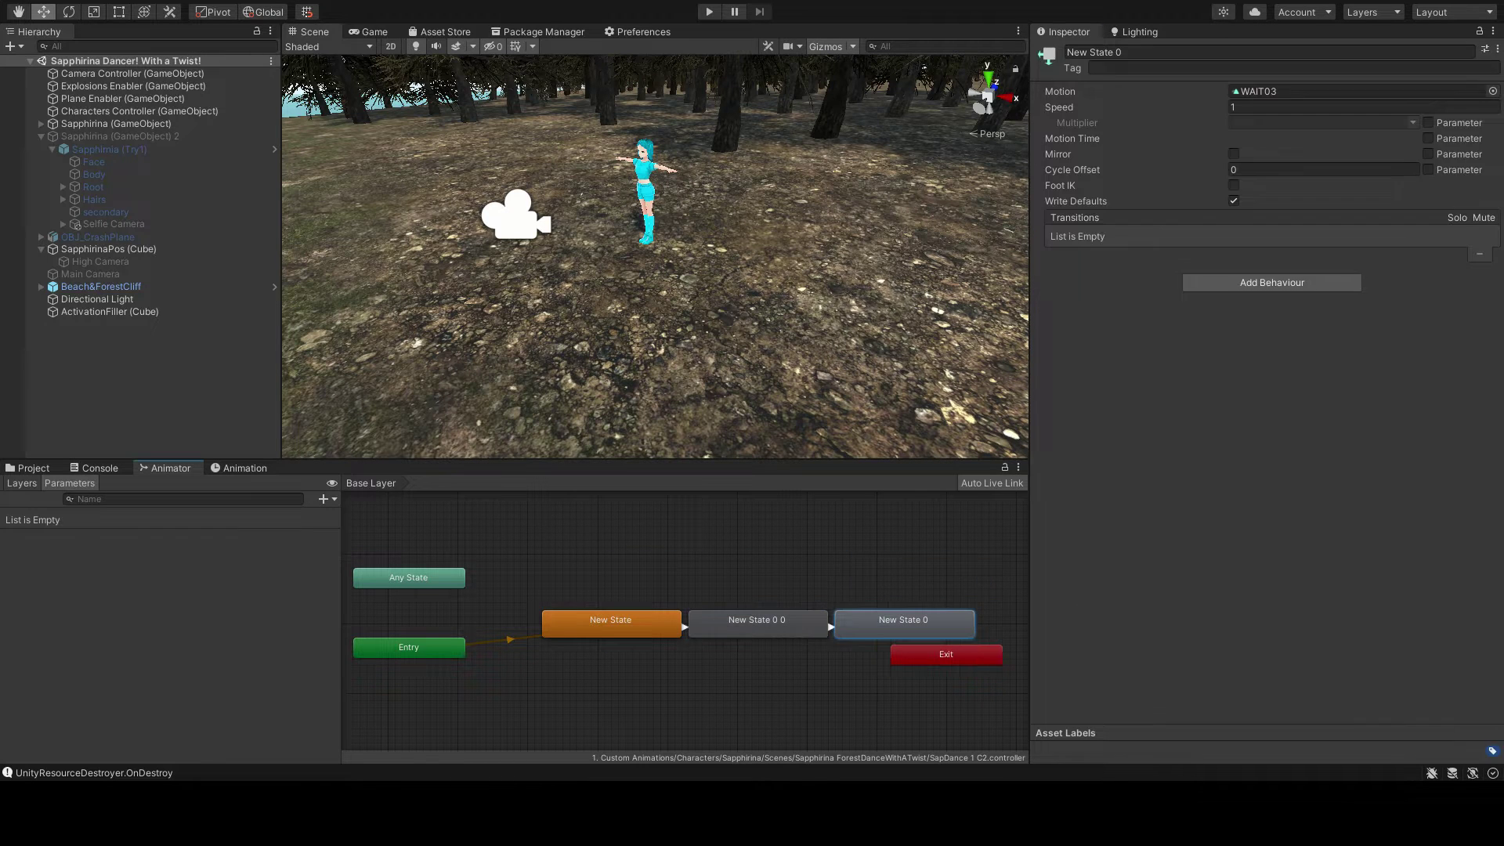
pyautogui.hotkey('ctrl', 'p')
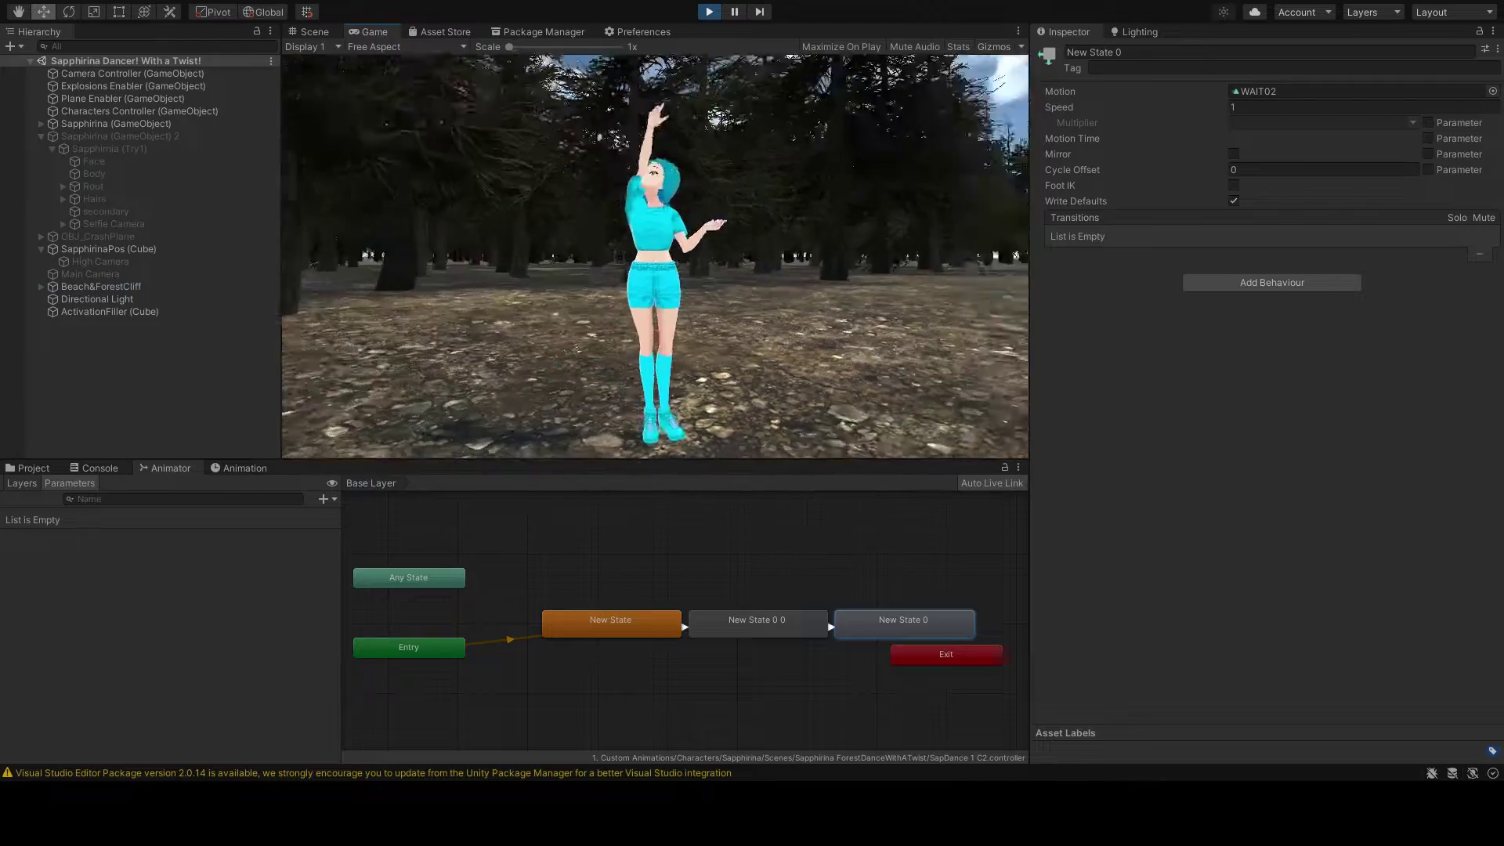